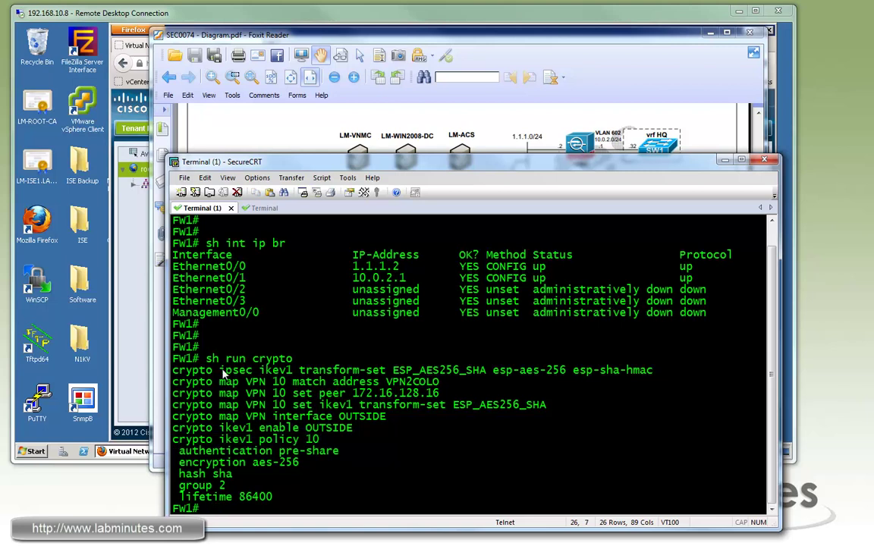
# - Highlight FW1's crypto map lines, peer 172.16.128.16 and the VPN2COLO access-list name
pyautogui.moveTo(172, 370); pyautogui.dragTo(485, 371)
pyautogui.moveTo(199, 382); pyautogui.dragTo(425, 414)
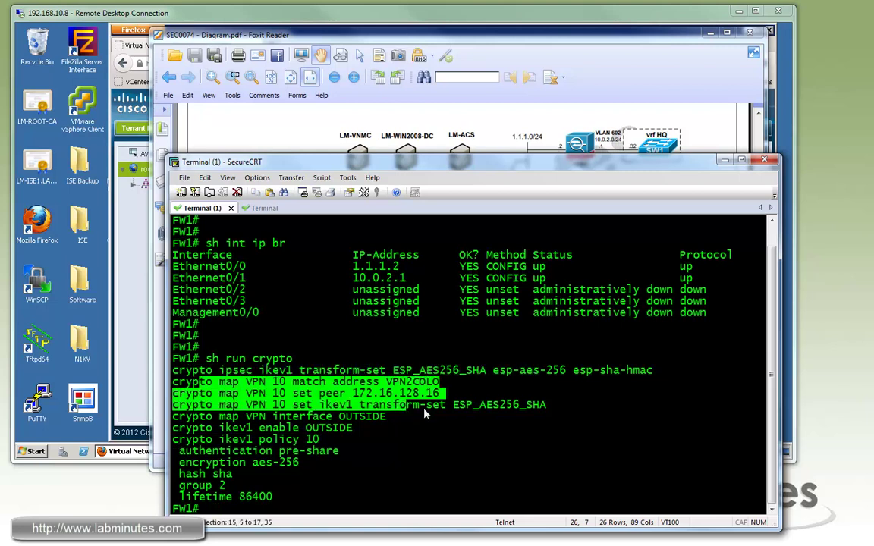
pyautogui.keyDown('shift'); pyautogui.click(424, 416); pyautogui.keyUp('shift')
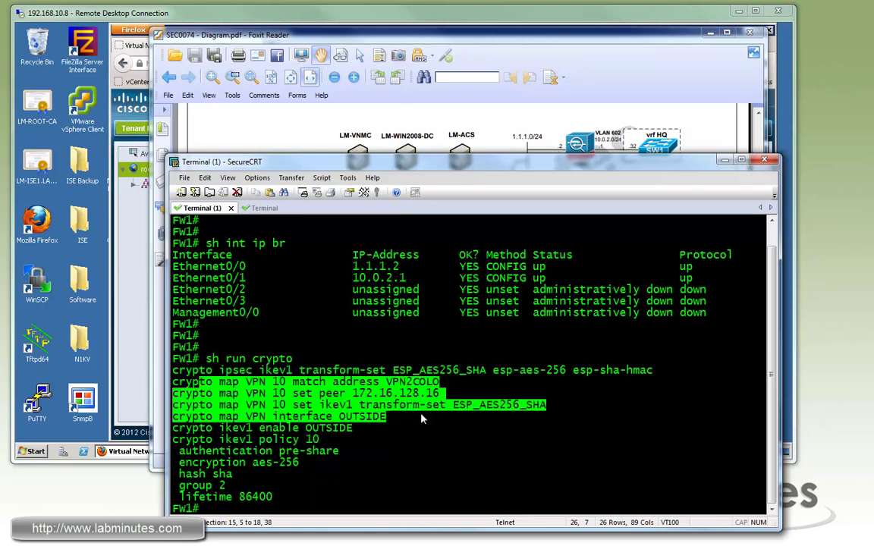
pyautogui.click(424, 396)
pyautogui.moveTo(353, 395); pyautogui.dragTo(442, 395)
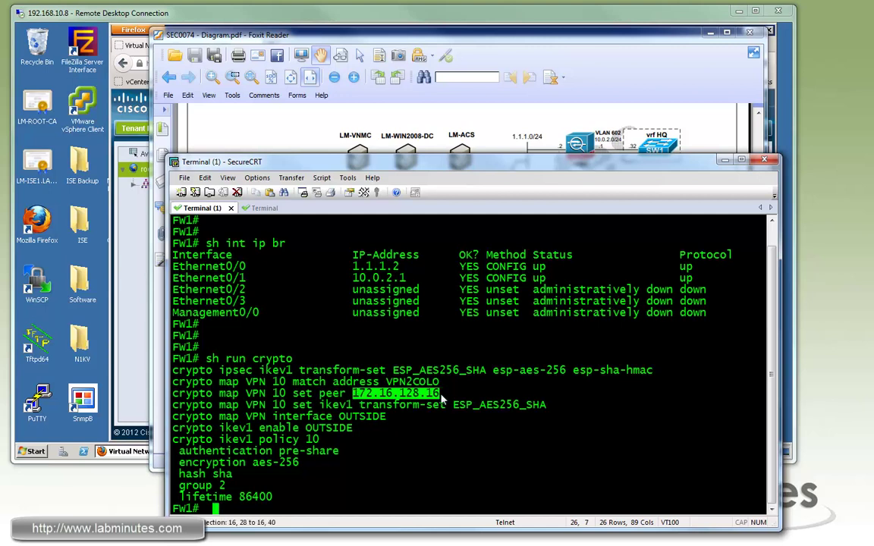
pyautogui.moveTo(440, 382); pyautogui.dragTo(392, 383)
pyautogui.click(228, 440)
pyautogui.doubleClick(396, 387)
# - Run 'sh access-l' showing VPN2COLO permitting 10.0.2.0/24 to 10.0.1.0/24, then switch to Sw1
pyautogui.write('sh a')
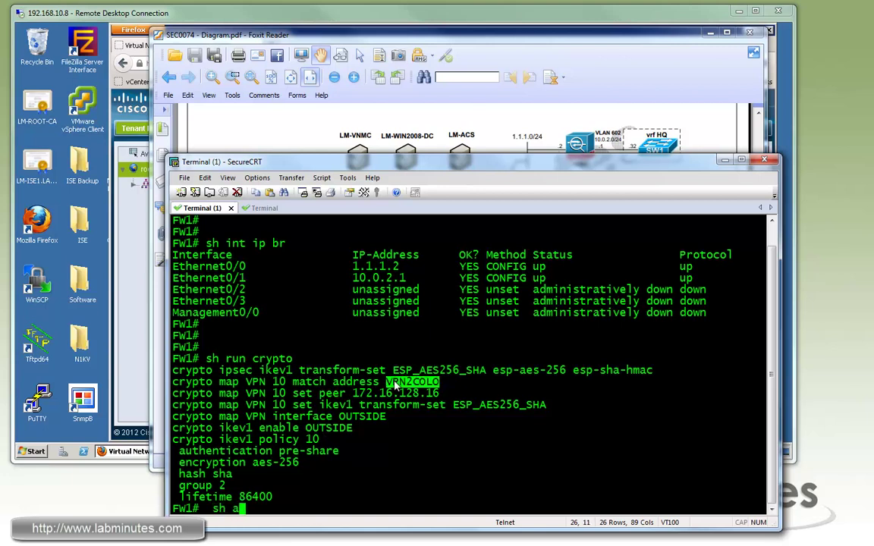
pyautogui.write('ccess-l')
pyautogui.press('Return')
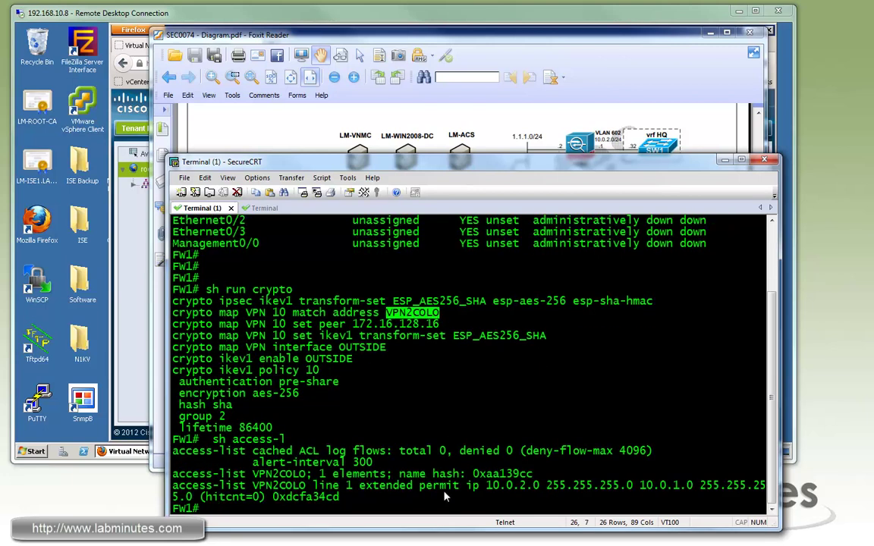
pyautogui.moveTo(486, 487); pyautogui.dragTo(513, 492)
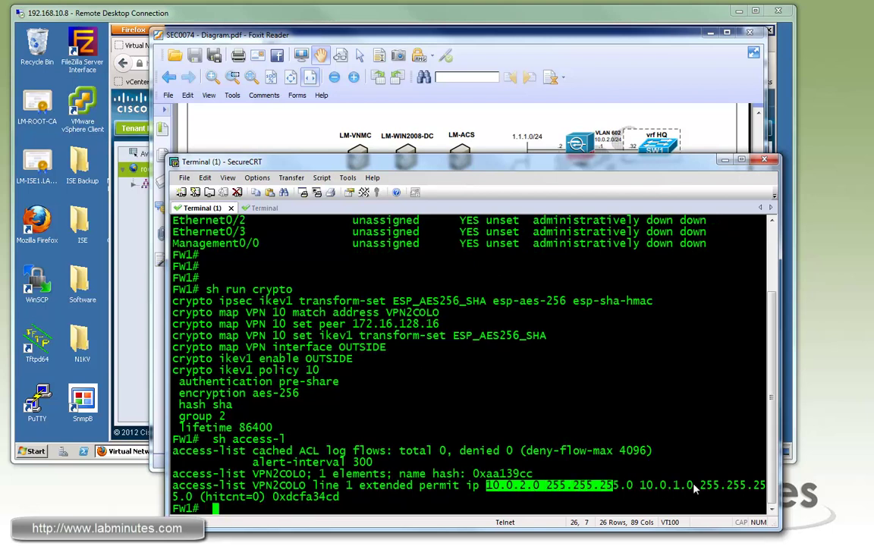
pyautogui.moveTo(322, 427); pyautogui.dragTo(173, 358)
pyautogui.moveTo(383, 358); pyautogui.dragTo(139, 352)
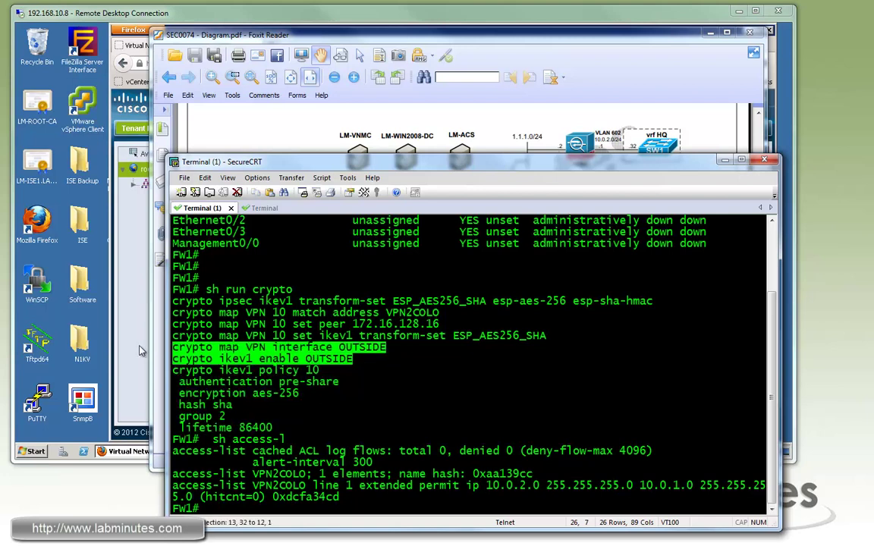
pyautogui.click(461, 371)
pyautogui.press('Return')
pyautogui.press('Return')
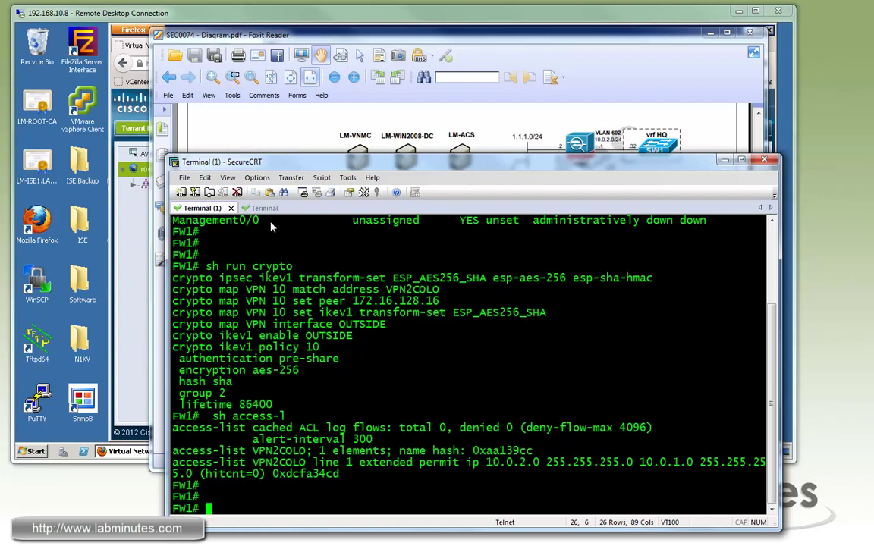
pyautogui.click(260, 208)
# - List Sw1's VRFs and show Fa1/0/12's config, noting HQ interface address 10.0.2.32
pyautogui.press('Return')
pyautogui.press('Return')
pyautogui.press('Return')
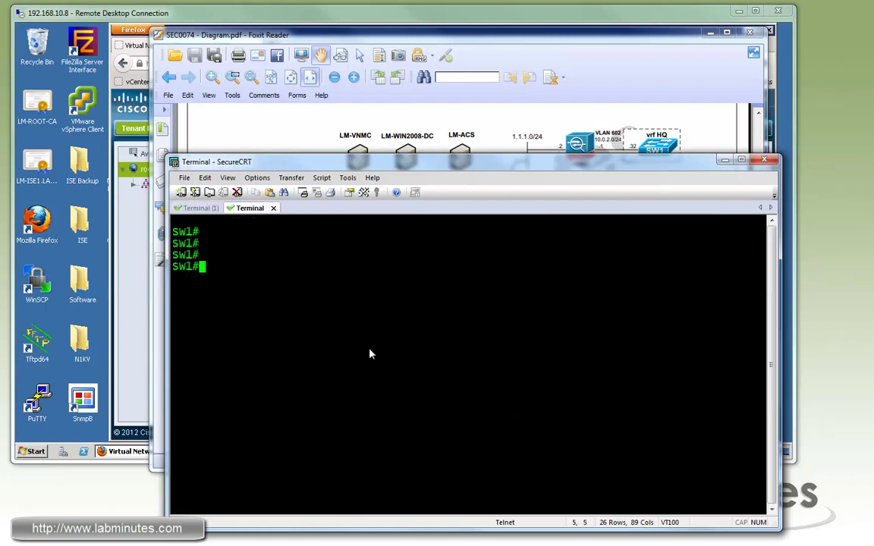
pyautogui.write('sh ip vrf')
pyautogui.press('Return')
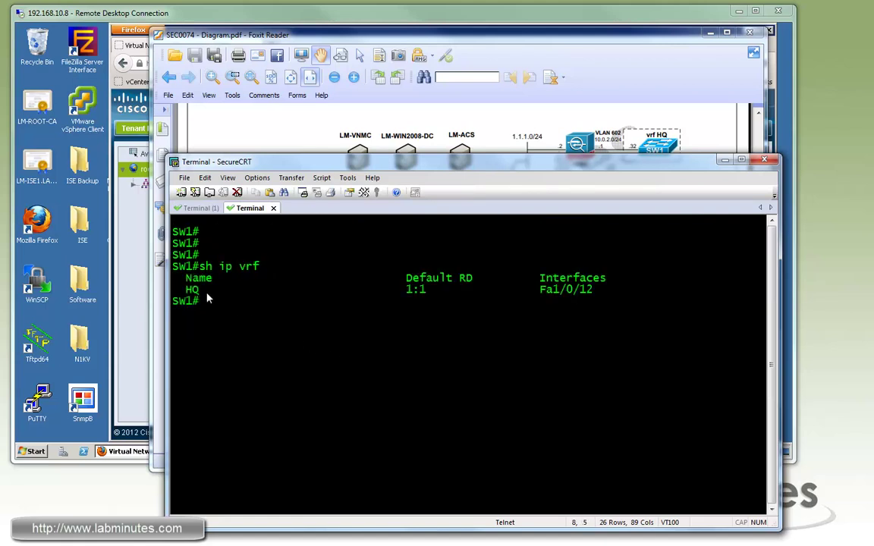
pyautogui.moveTo(541, 290); pyautogui.dragTo(596, 295)
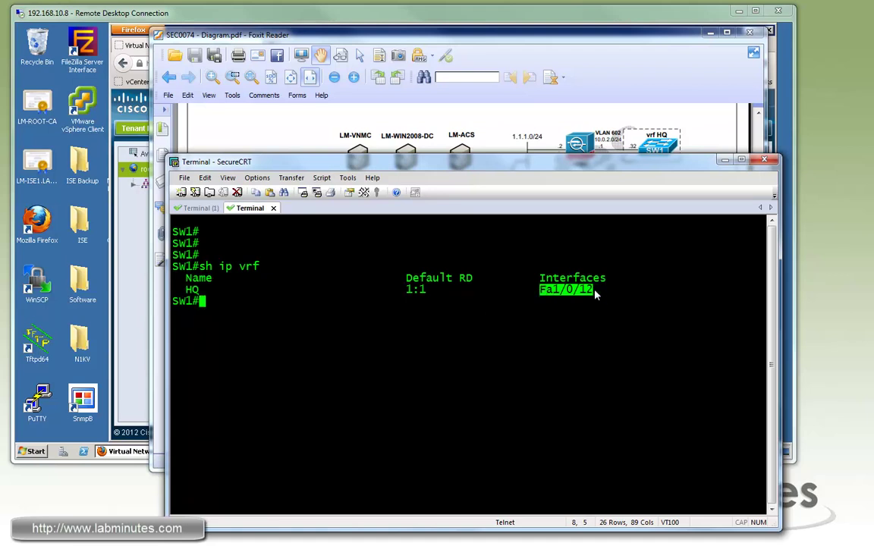
pyautogui.press('Return')
pyautogui.press('Return')
pyautogui.write('sh run int ')
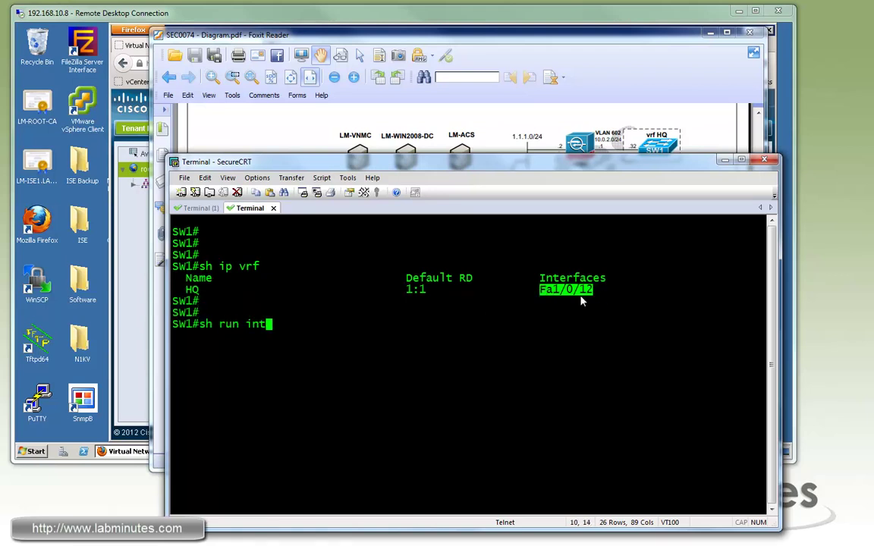
pyautogui.write('f1/0/12')
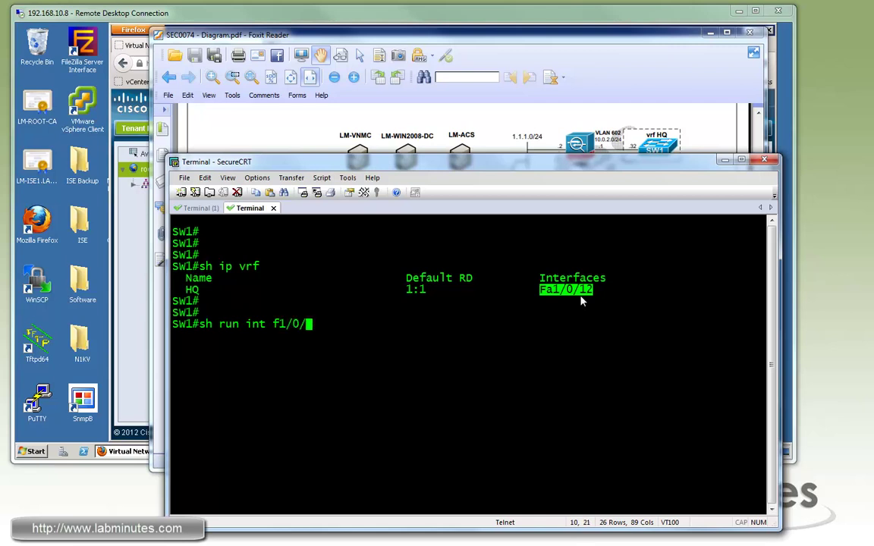
pyautogui.press('Return')
pyautogui.click(430, 371)
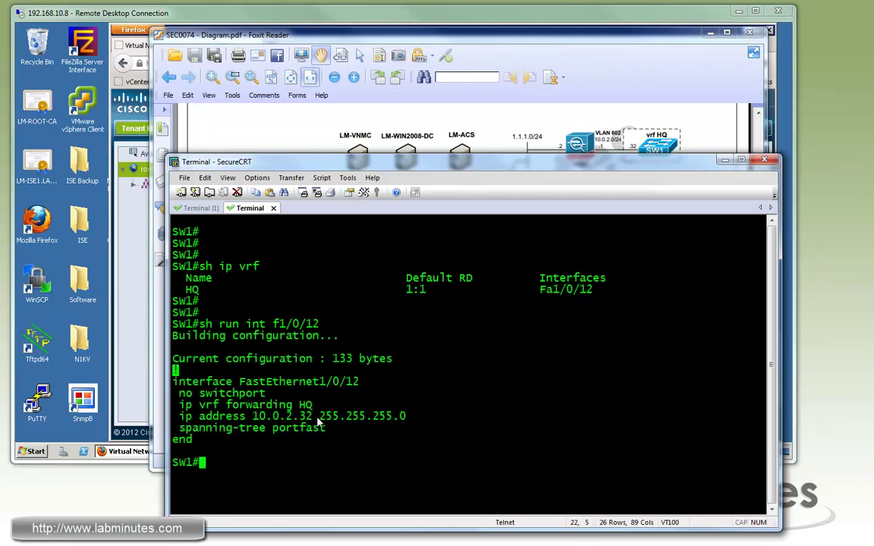
pyautogui.moveTo(252, 417); pyautogui.dragTo(313, 410)
# - Show the HQ VRF routing table with its default route via 10.0.2.1
pyautogui.write('sh run')
pyautogui.press('BackSpace')
pyautogui.press('BackSpace')
pyautogui.press('BackSpace')
pyautogui.press('BackSpace')
pyautogui.write('ip route vrf HQ')
pyautogui.press('Return')
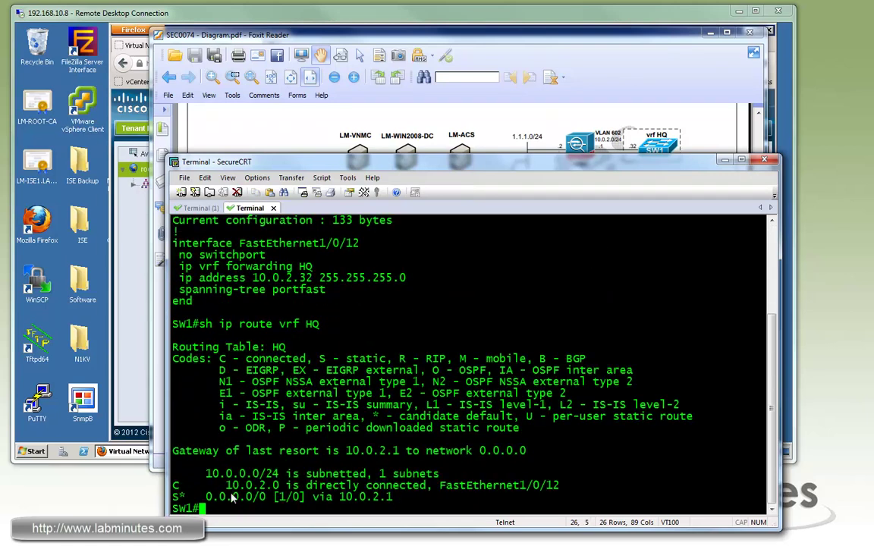
pyautogui.moveTo(211, 497); pyautogui.dragTo(342, 505)
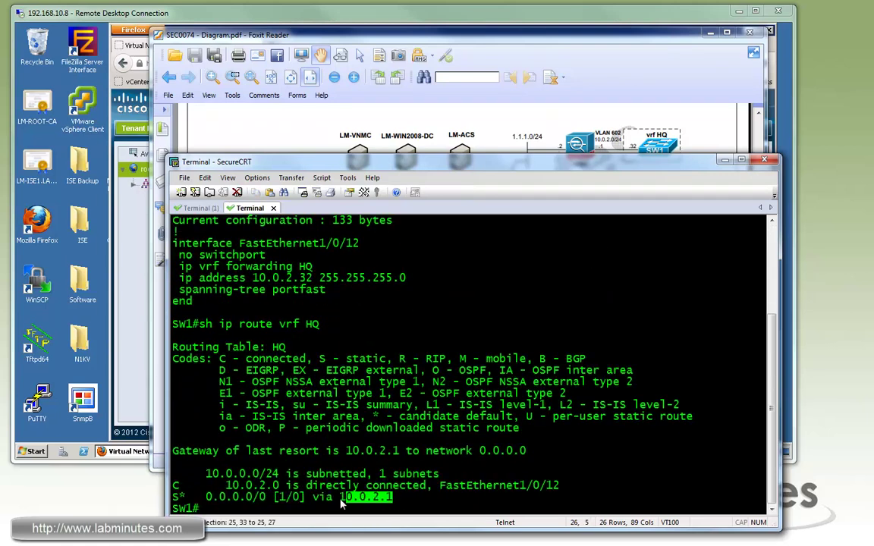
# - Ping 10.0.2.1 from vrf HQ successfully, then bring up the VNMC web console
pyautogui.click(474, 447)
pyautogui.write('ping vrf H')
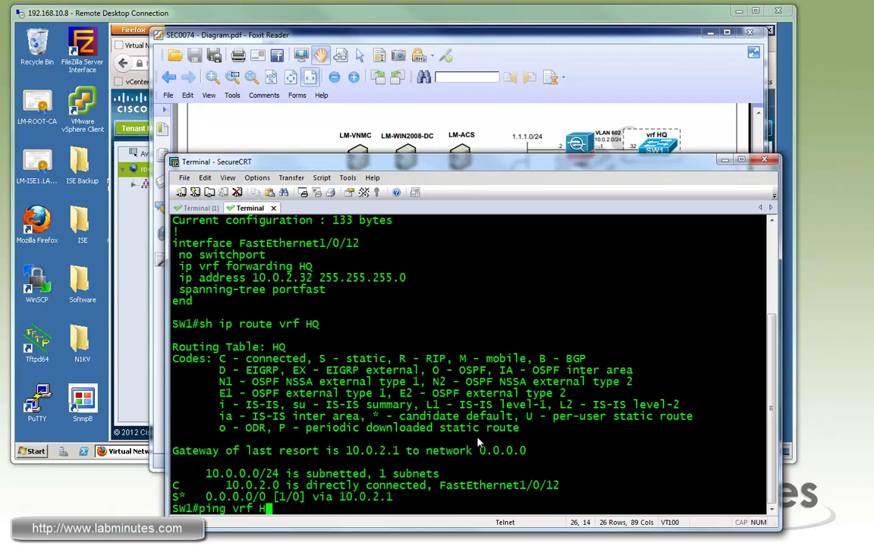
pyautogui.write('Q 10.0.2.1')
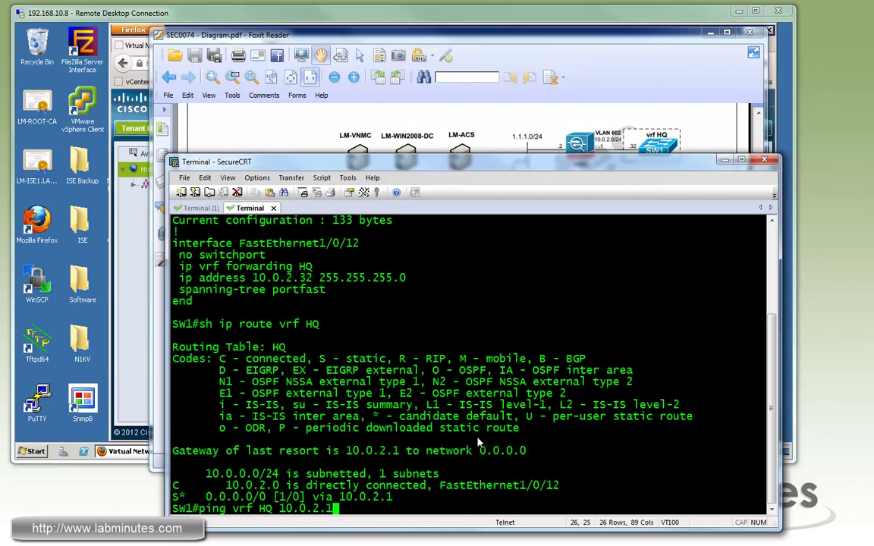
pyautogui.press('Return')
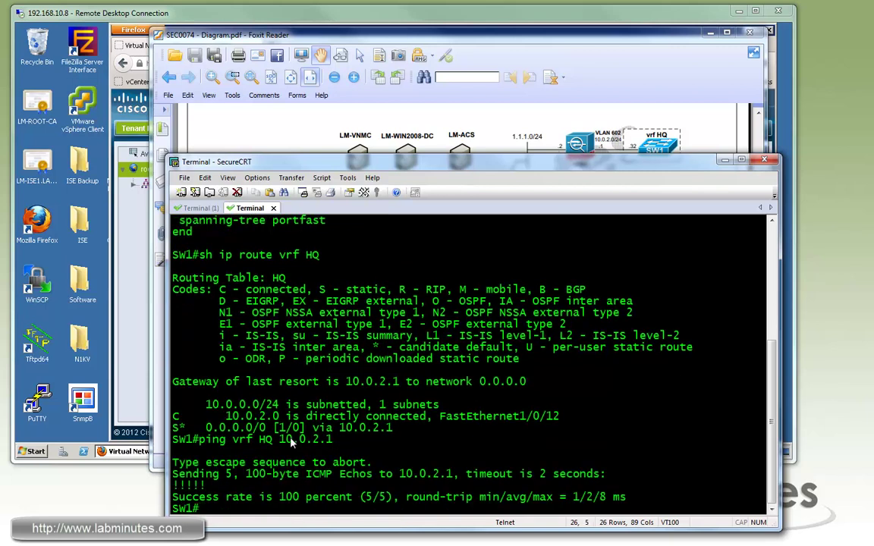
pyautogui.press('Return')
pyautogui.press('Return')
pyautogui.press('Return')
pyautogui.click(334, 14)
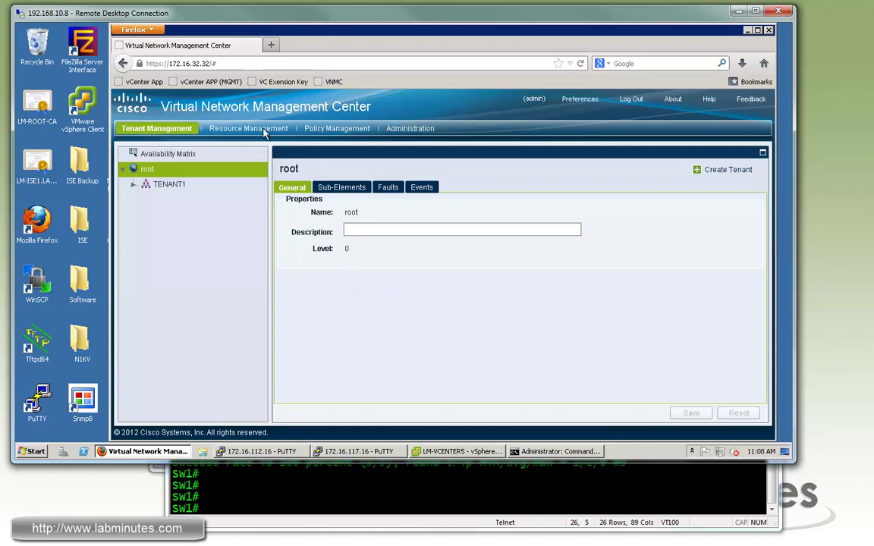
# - Navigate Service Policies to TENANT1 > DC1 > APP1 > Policies > VPN > IKE Policies
pyautogui.click(324, 130)
pyautogui.click(207, 151)
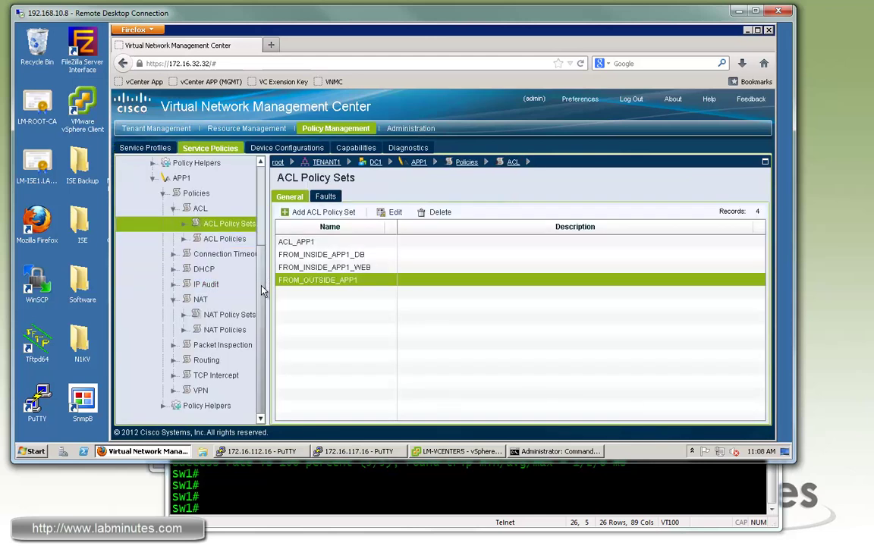
pyautogui.click(188, 182)
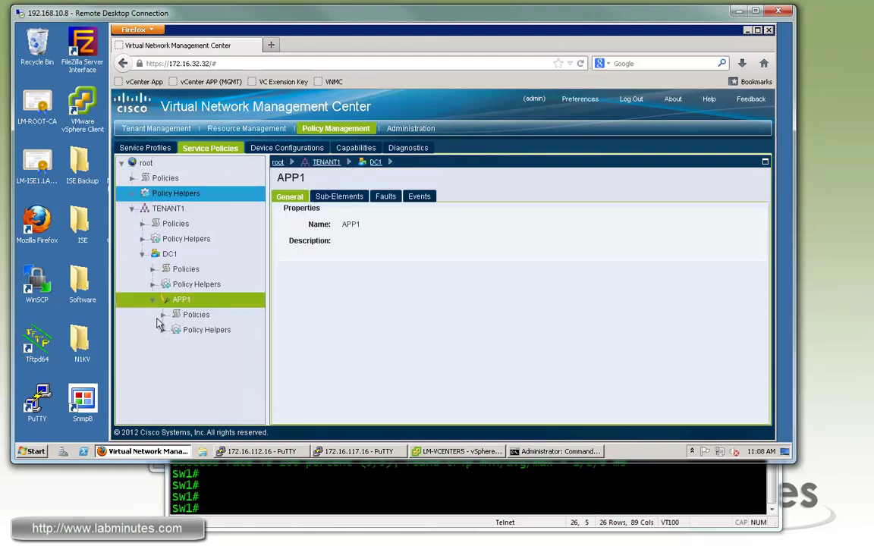
pyautogui.click(162, 315)
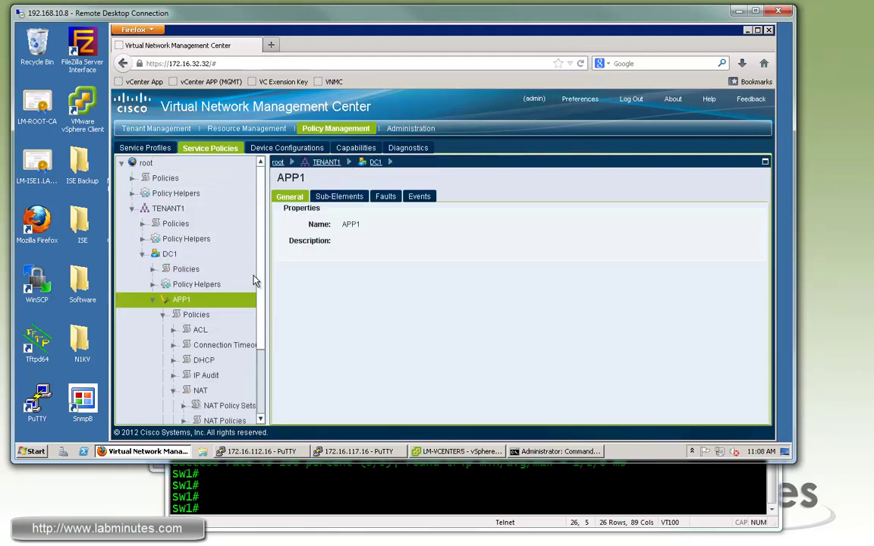
pyautogui.scroll(-2, 237, 353)
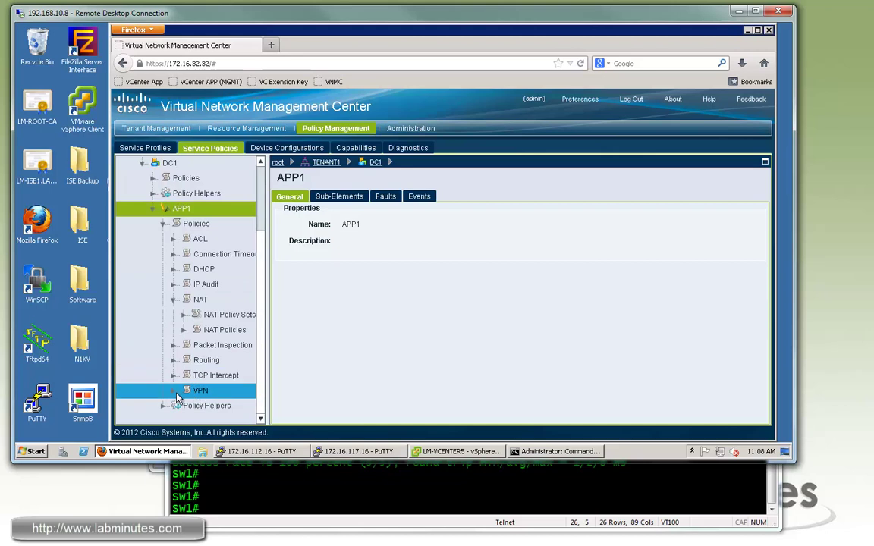
pyautogui.click(176, 394)
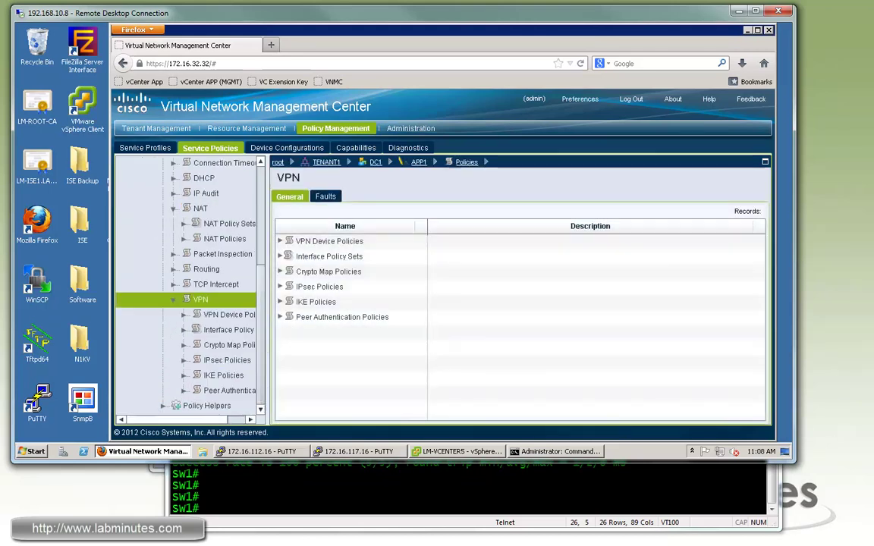
pyautogui.click(316, 301)
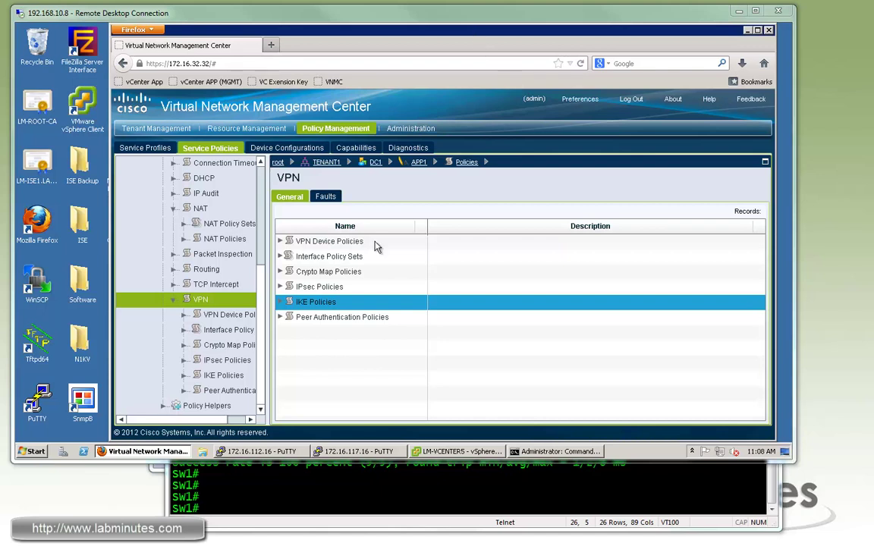
pyautogui.click(258, 303)
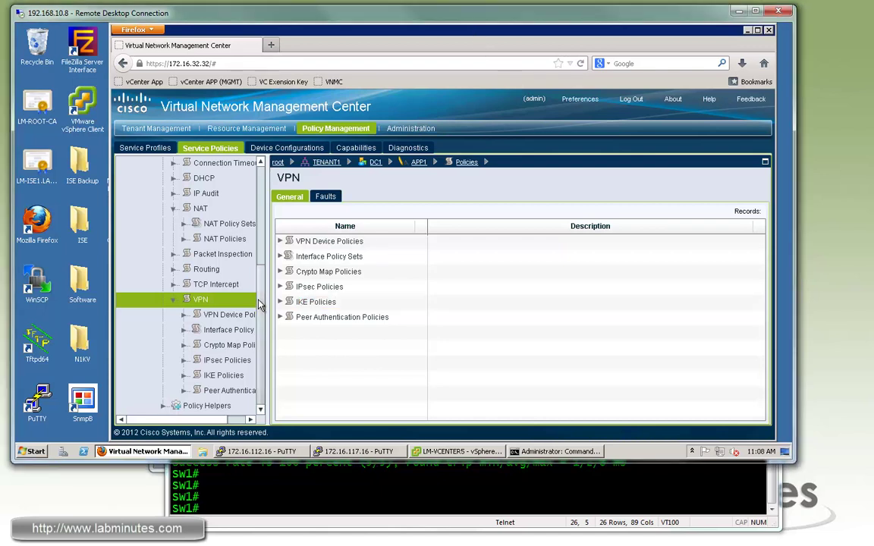
pyautogui.click(196, 377)
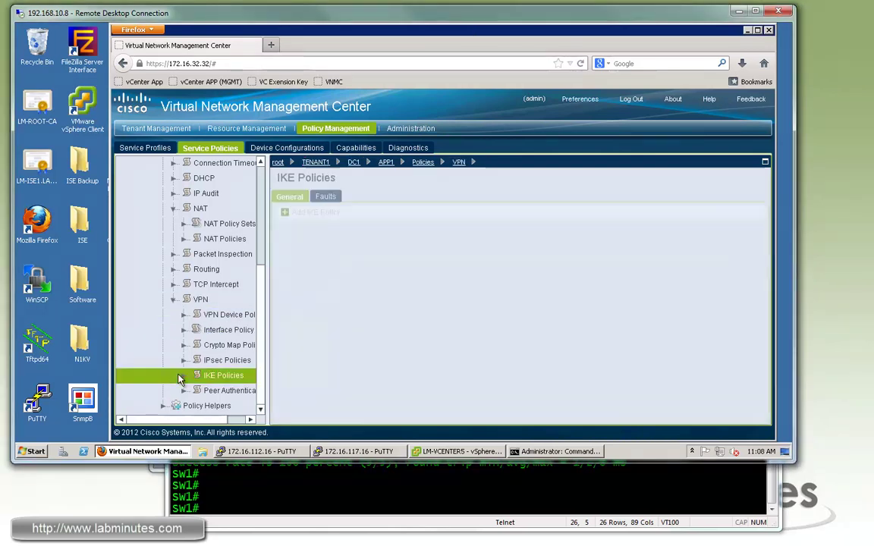
# - Add IKE policy AES256_SHA_PSK with an IKEv1 proposal: group2, aes-256, sha, pre-shared key
pyautogui.click(304, 218)
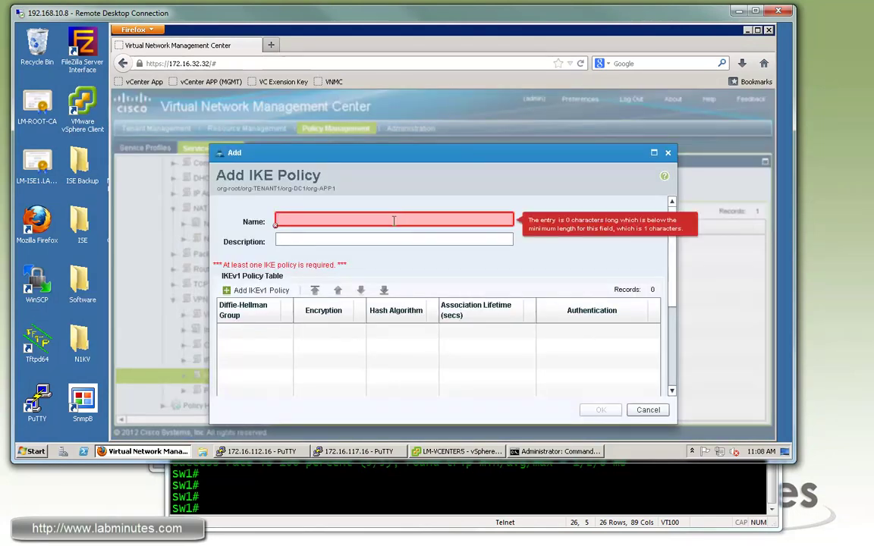
pyautogui.write('AES')
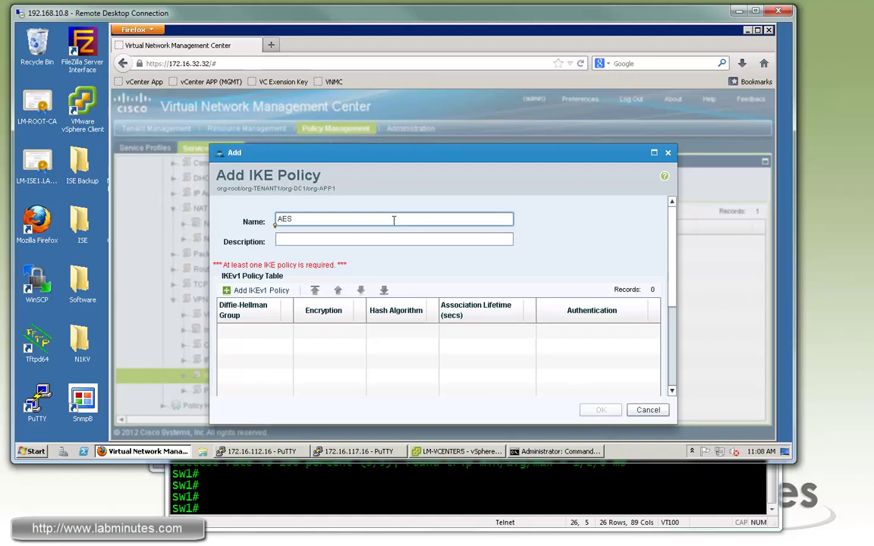
pyautogui.write('256_SHA_PSK')
pyautogui.click(257, 290)
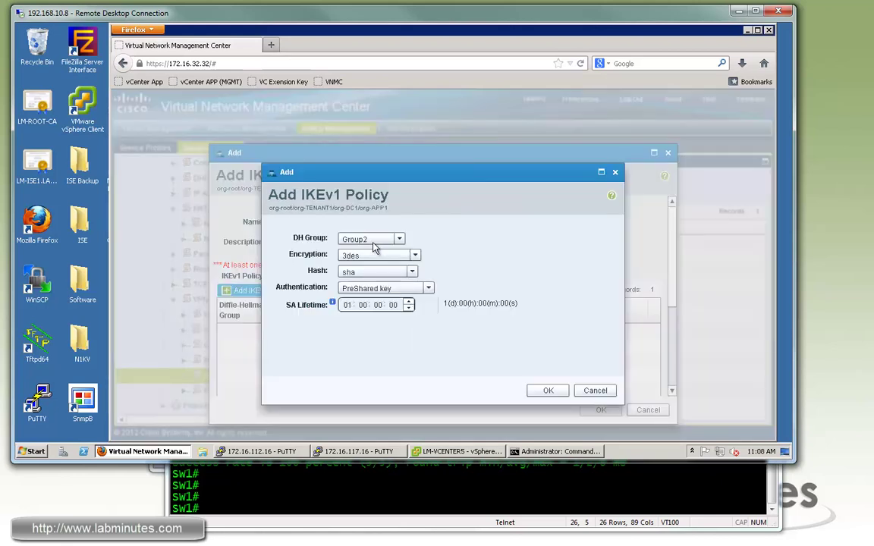
pyautogui.click(416, 256)
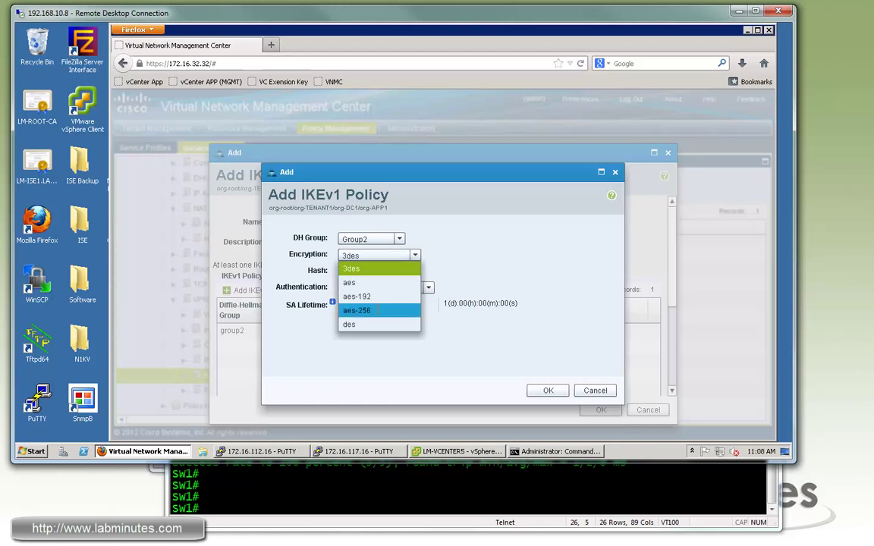
pyautogui.click(394, 310)
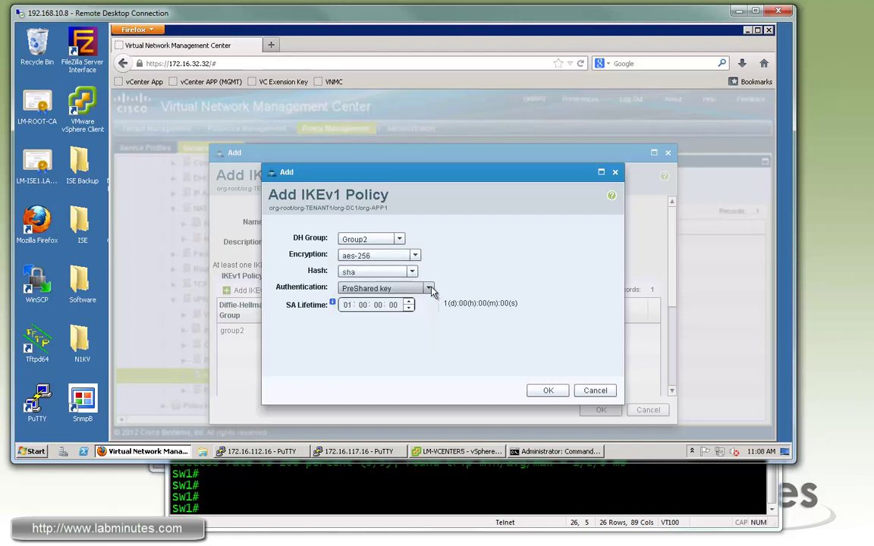
pyautogui.click(429, 289)
pyautogui.click(387, 302)
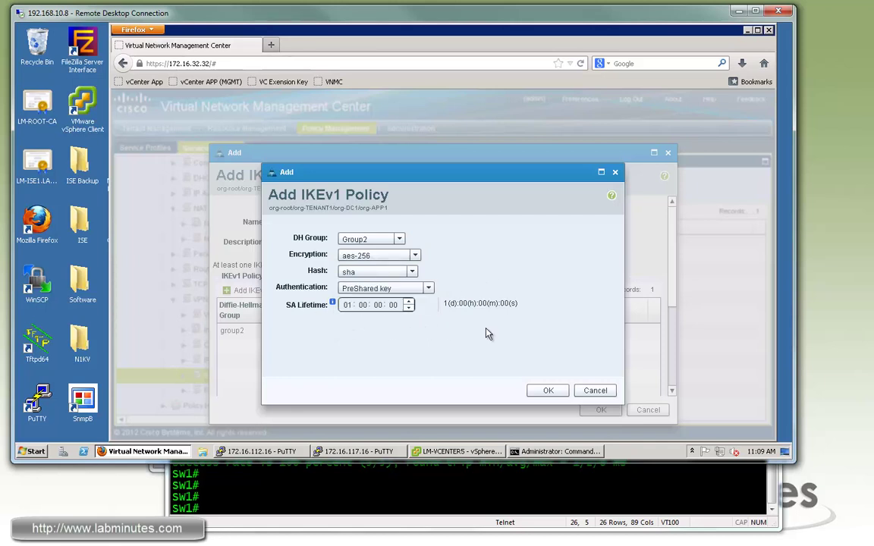
pyautogui.click(543, 390)
pyautogui.press('Return')
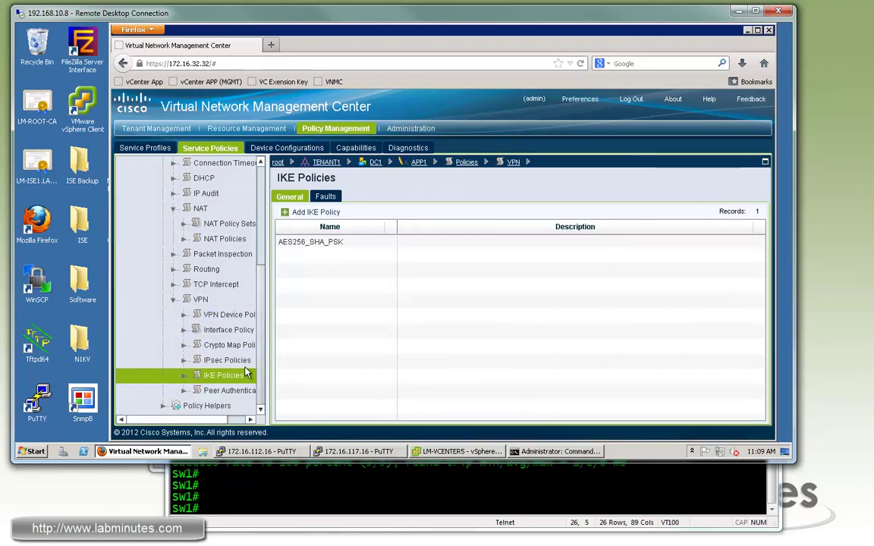
# - Start a new peer authentication policy named TENANT1_SITE
pyautogui.click(228, 390)
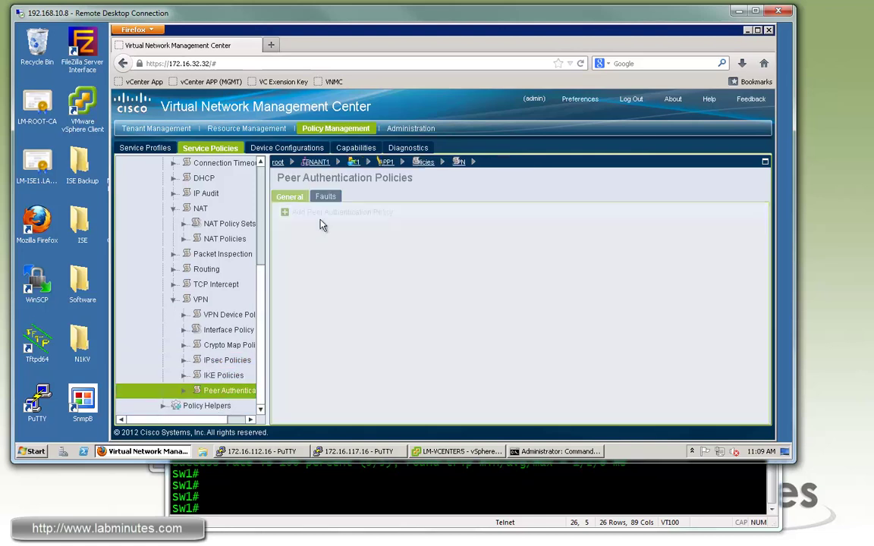
pyautogui.click(342, 212)
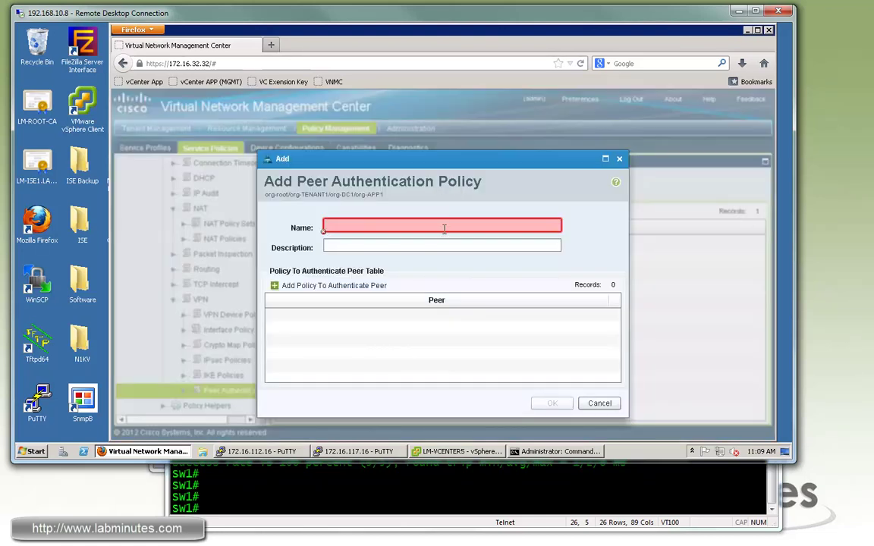
pyautogui.moveTo(445, 227)
pyautogui.write('TENANT1_')
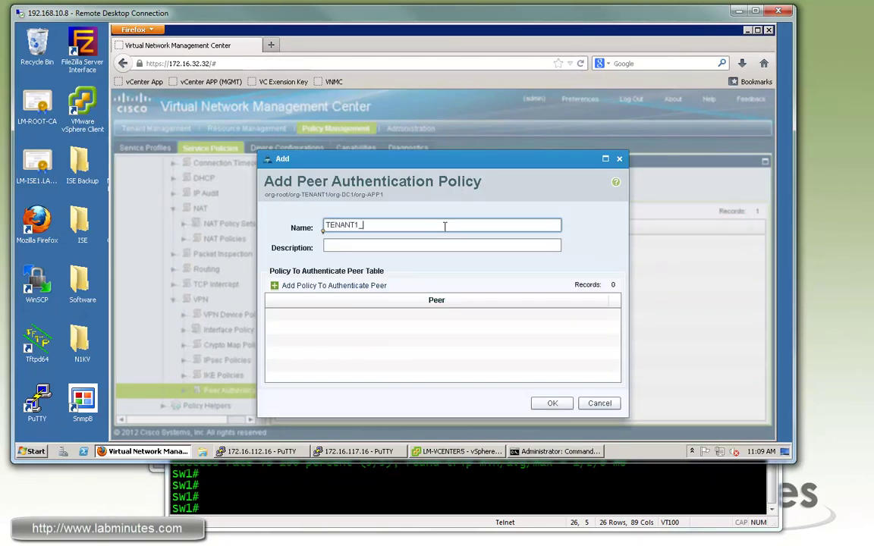
pyautogui.write('SITE')
# - Add peer 1.1.1.2 with a confirmed IKEv1 pre-shared key and save the policy
pyautogui.click(372, 286)
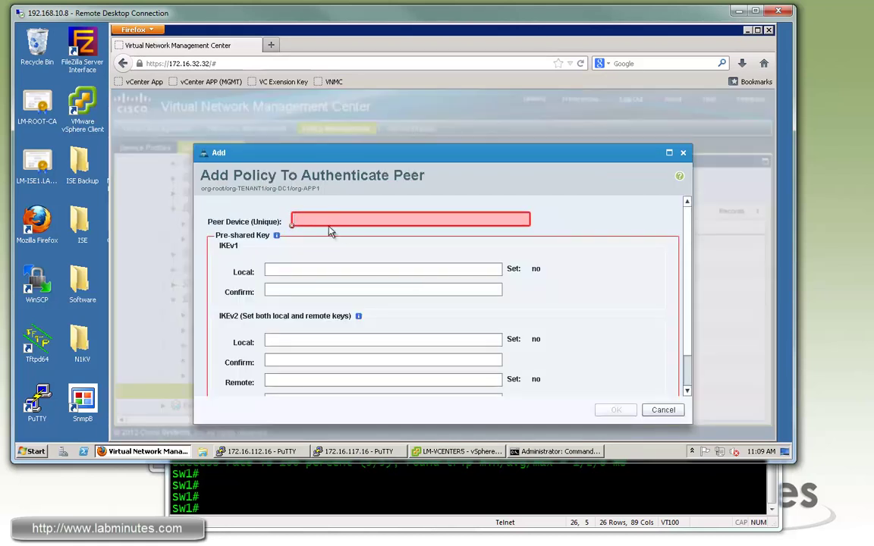
pyautogui.moveTo(333, 218)
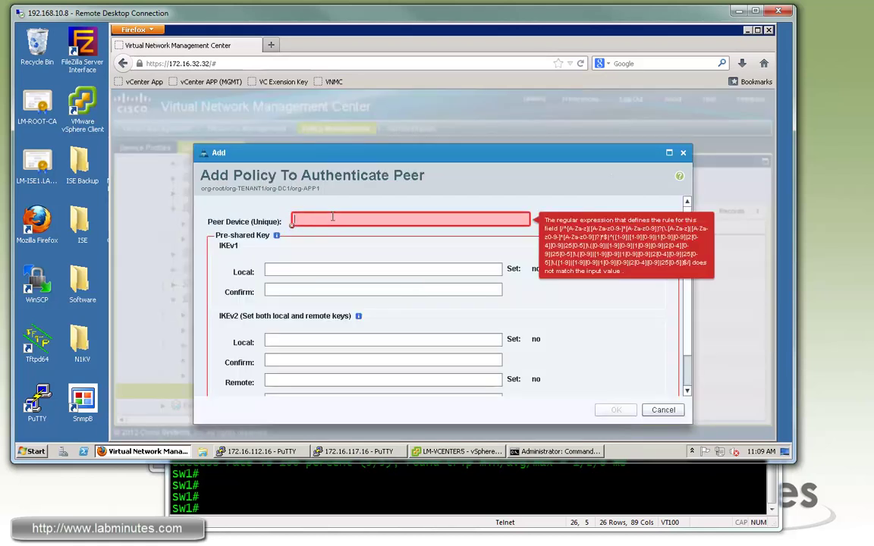
pyautogui.write('1')
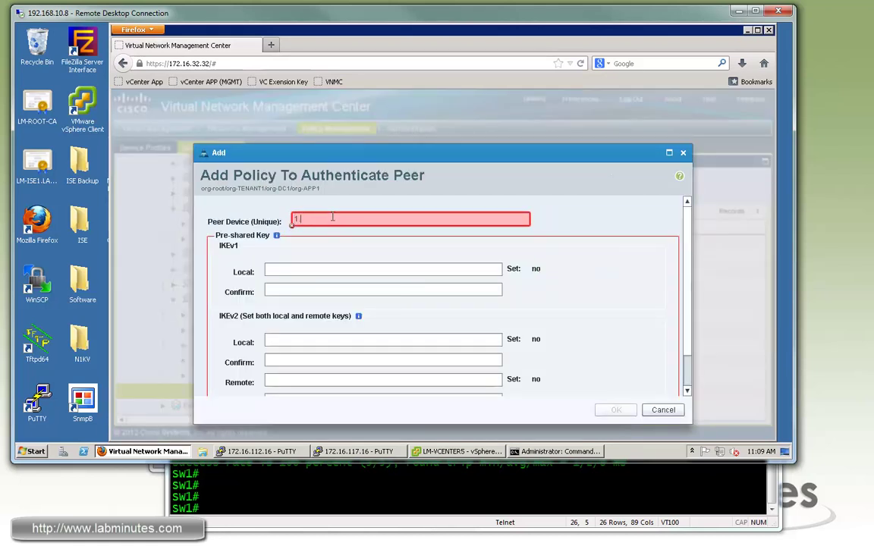
pyautogui.write('.1.1.2')
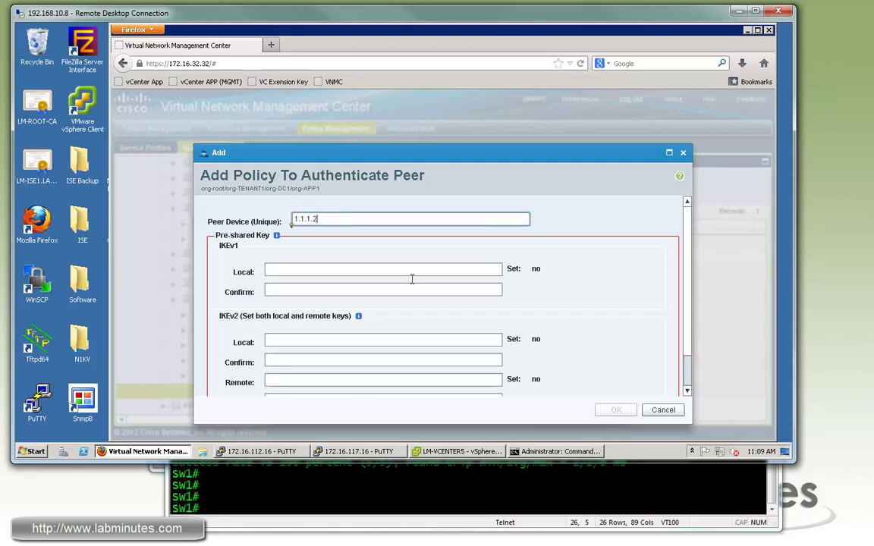
pyautogui.click(272, 268)
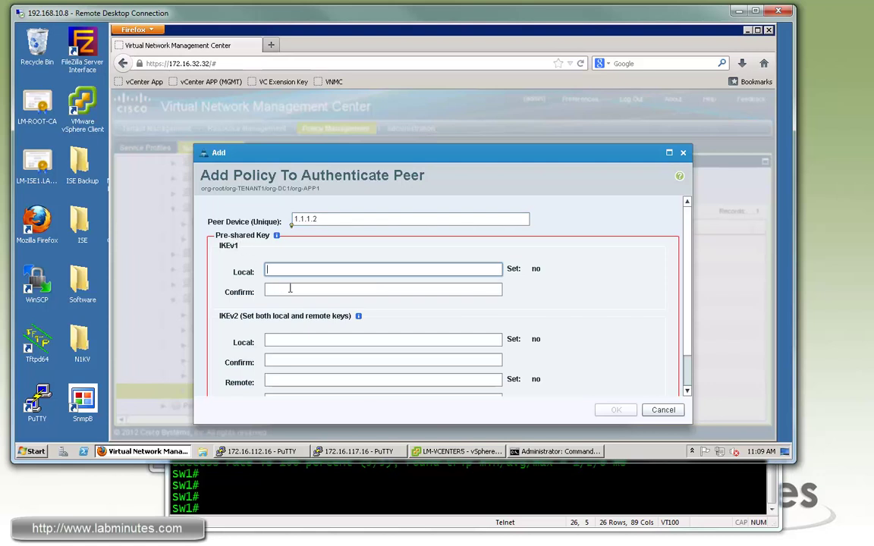
pyautogui.write('12345')
pyautogui.press('Tab')
pyautogui.write('12345')
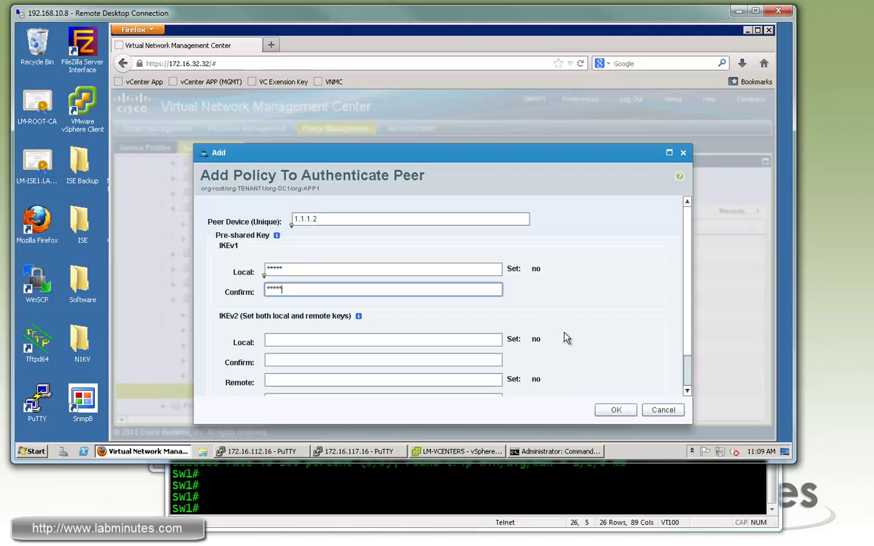
pyautogui.click(617, 411)
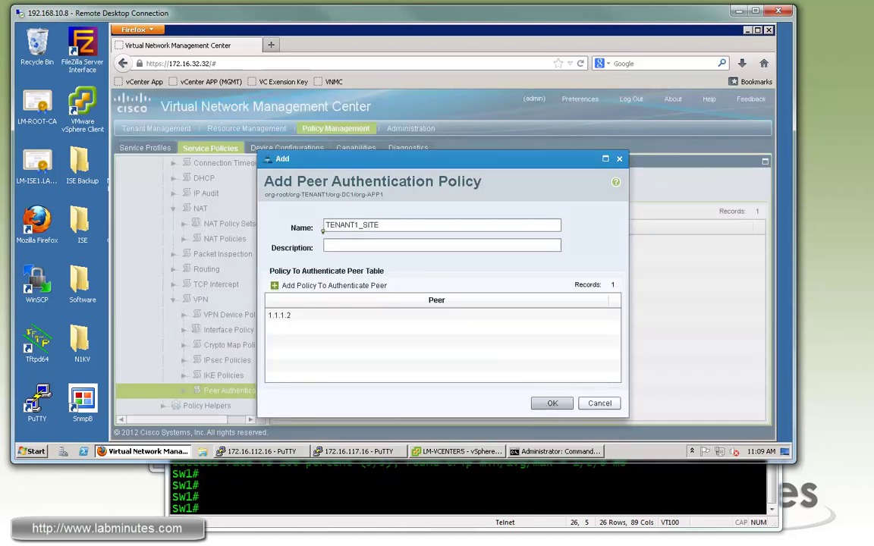
pyautogui.click(549, 404)
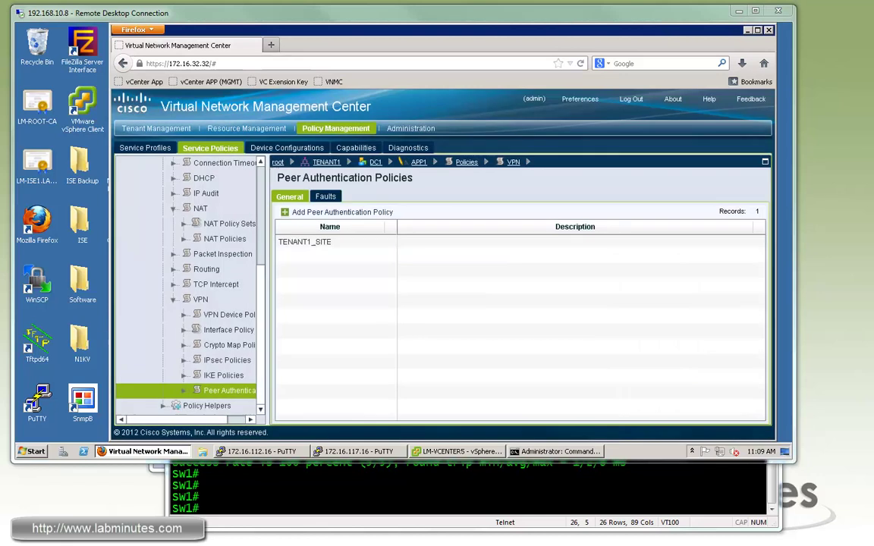
# - Create VPN device policy VPN_DEVICE_APP1 using IKE policy AES256_SHA_PSK and peer authentication TENANT1_SITE
pyautogui.click(232, 316)
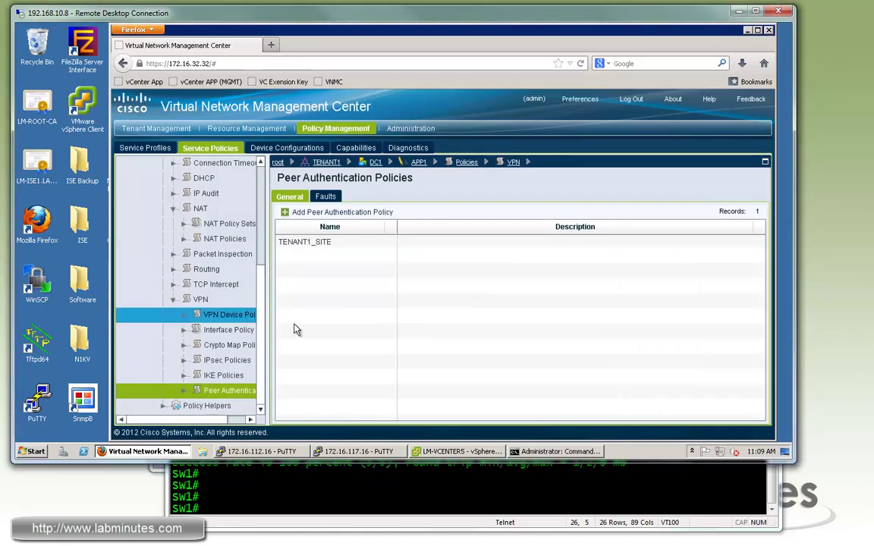
pyautogui.click(355, 215)
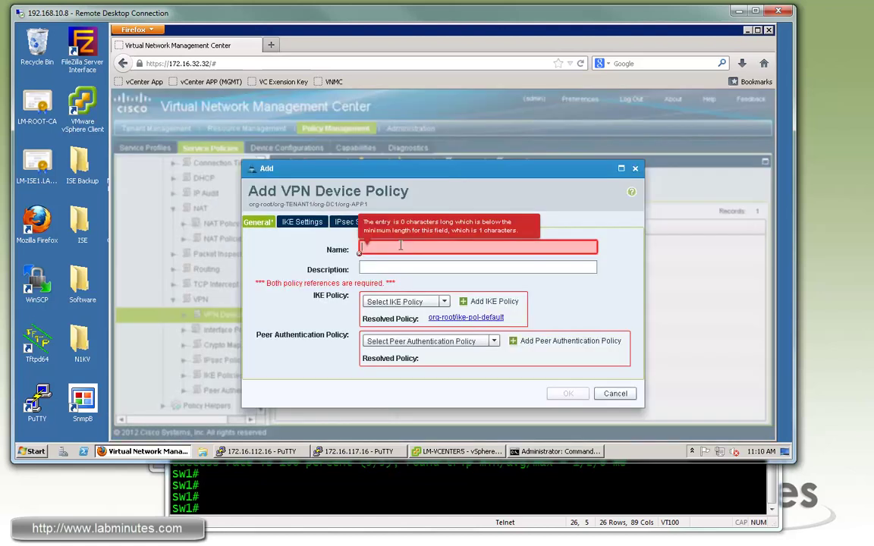
pyautogui.write('VPN_')
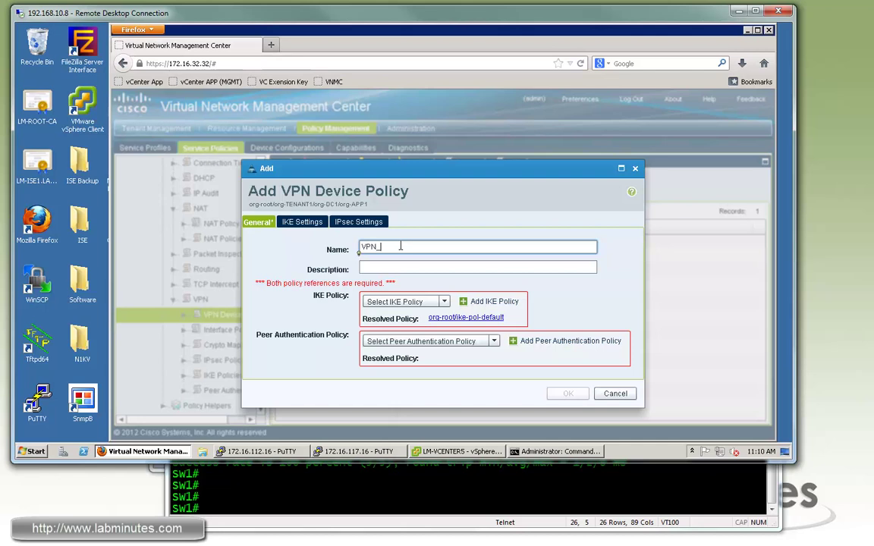
pyautogui.write('DEVICE_APP1')
pyautogui.click(444, 302)
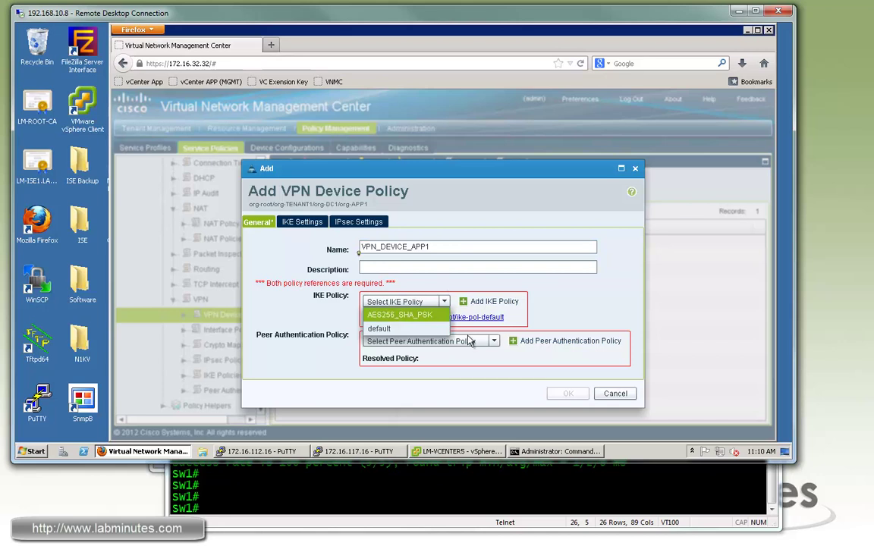
pyautogui.click(425, 314)
pyautogui.click(493, 342)
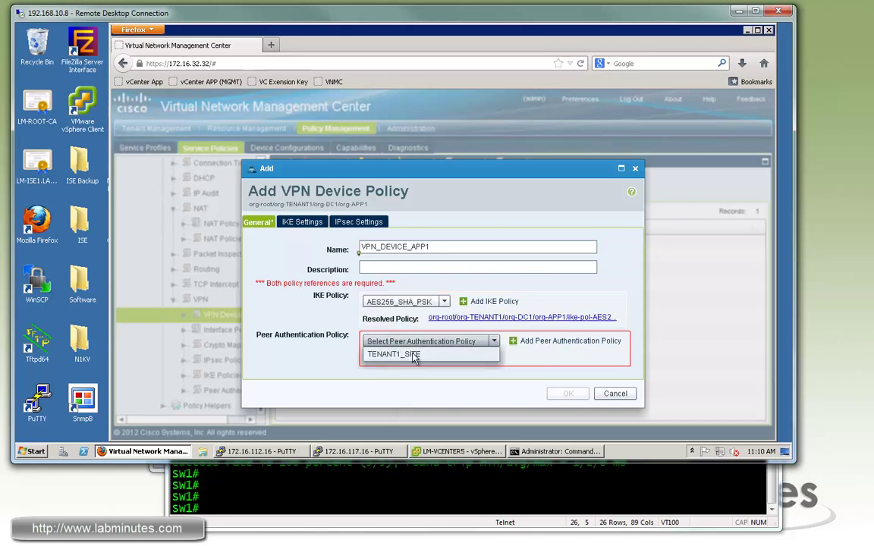
pyautogui.click(465, 353)
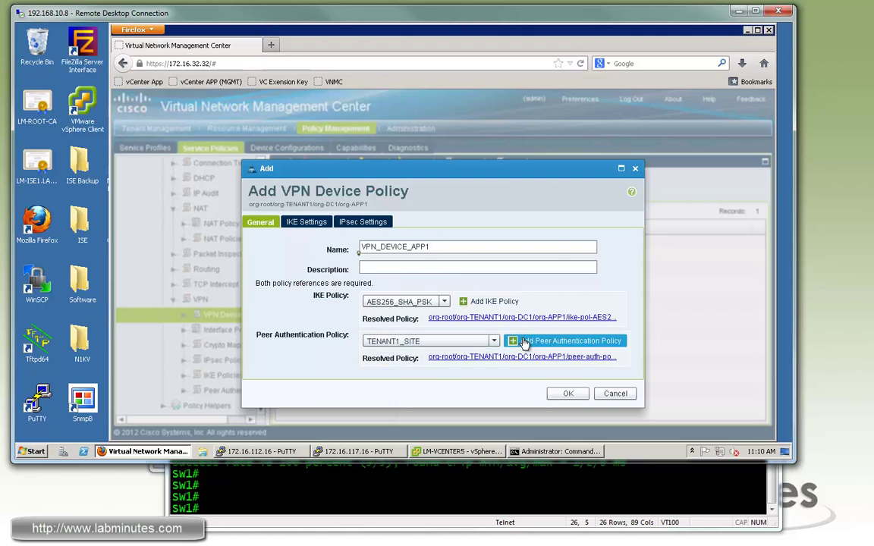
pyautogui.click(302, 222)
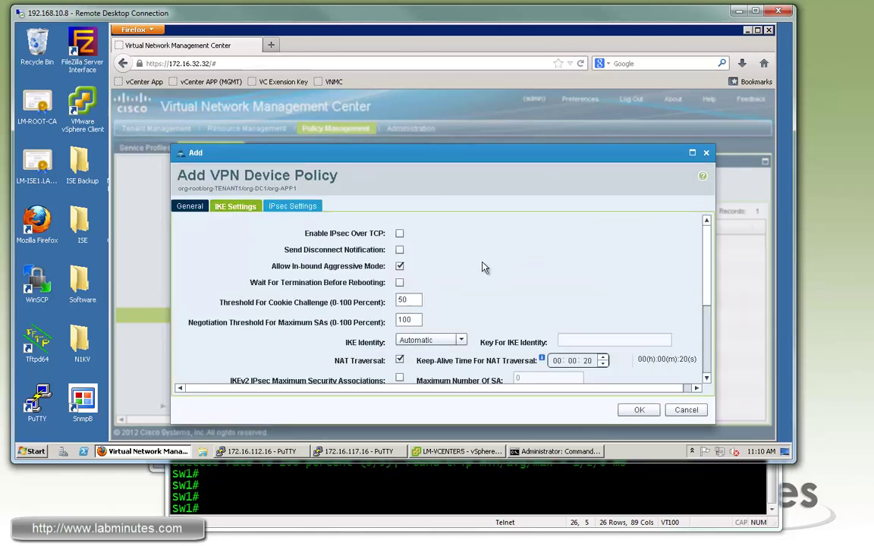
# - Keep IKE identity Automatic and enable aggressive mode and NAT traversal with 20-second keep-alive
pyautogui.scroll(-1, 707, 262)
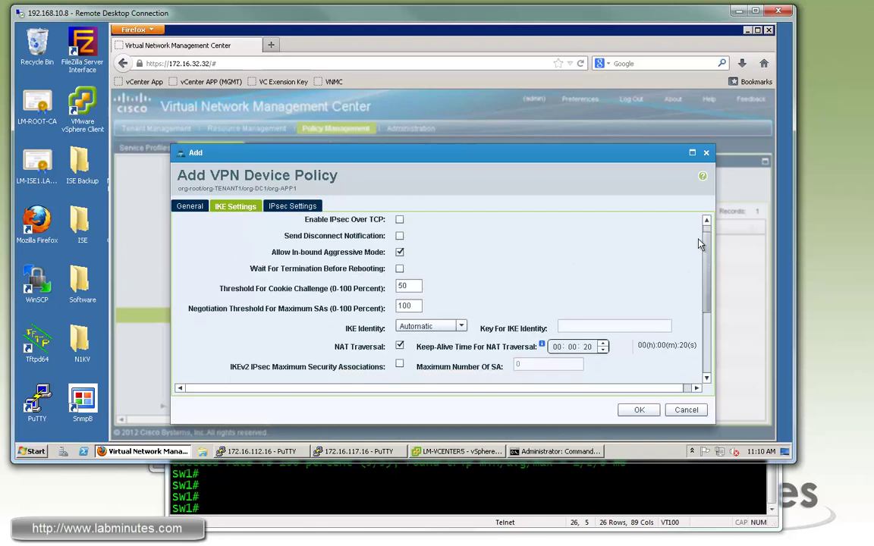
pyautogui.scroll(1, 683, 251)
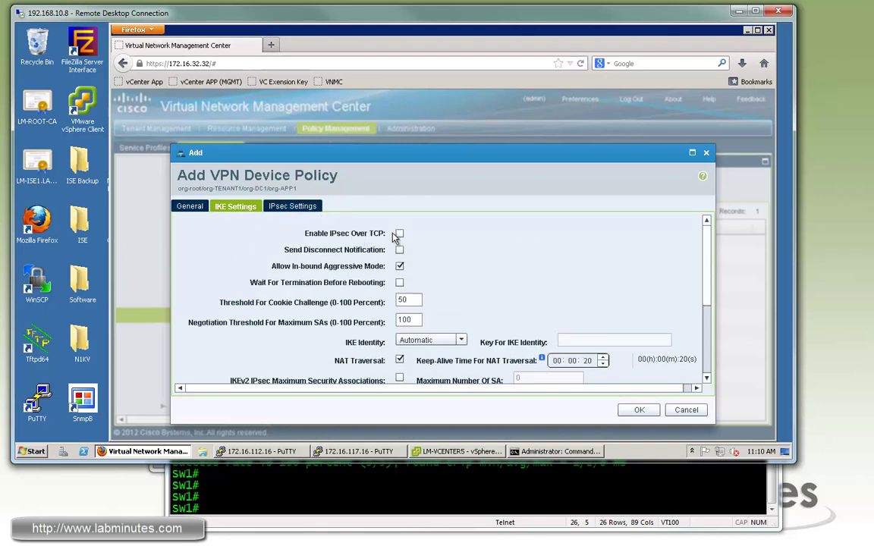
pyautogui.moveTo(710, 274); pyautogui.dragTo(706, 310)
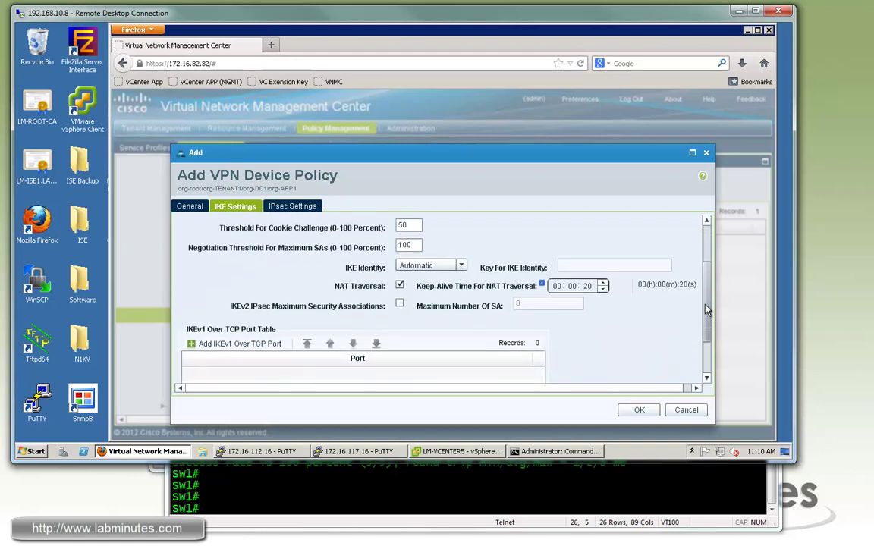
pyautogui.click(456, 265)
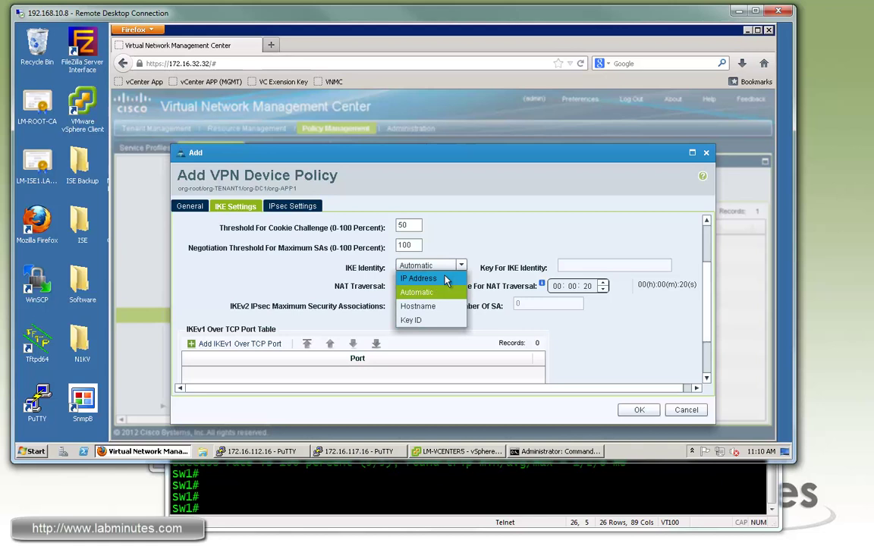
pyautogui.click(512, 233)
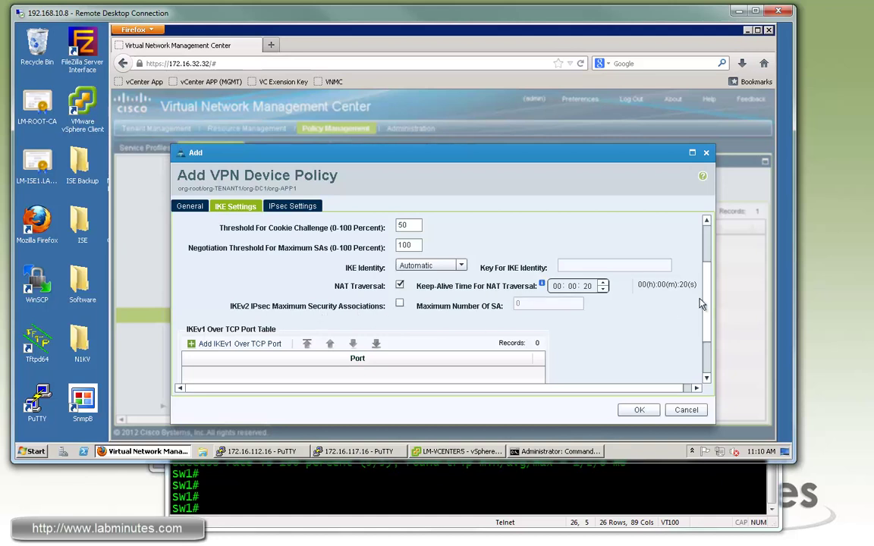
pyautogui.scroll(-3, 709, 308)
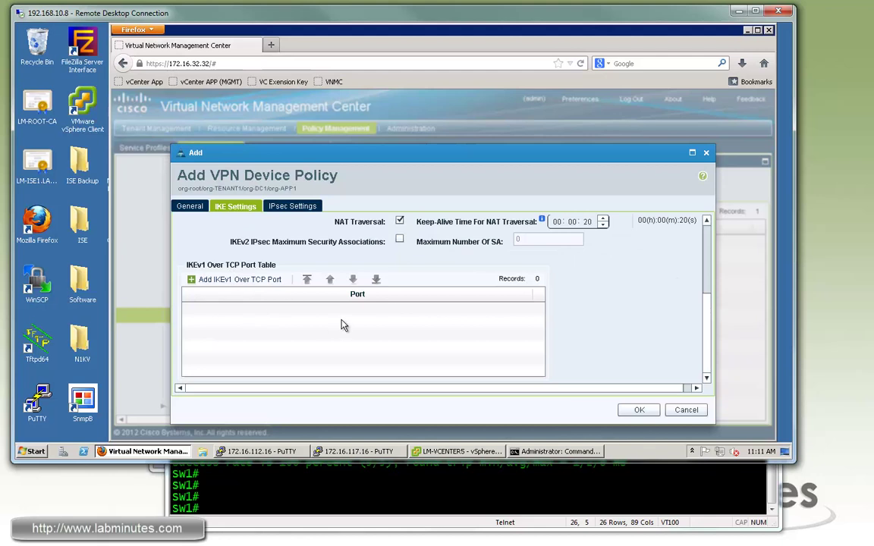
pyautogui.scroll(5, 711, 221)
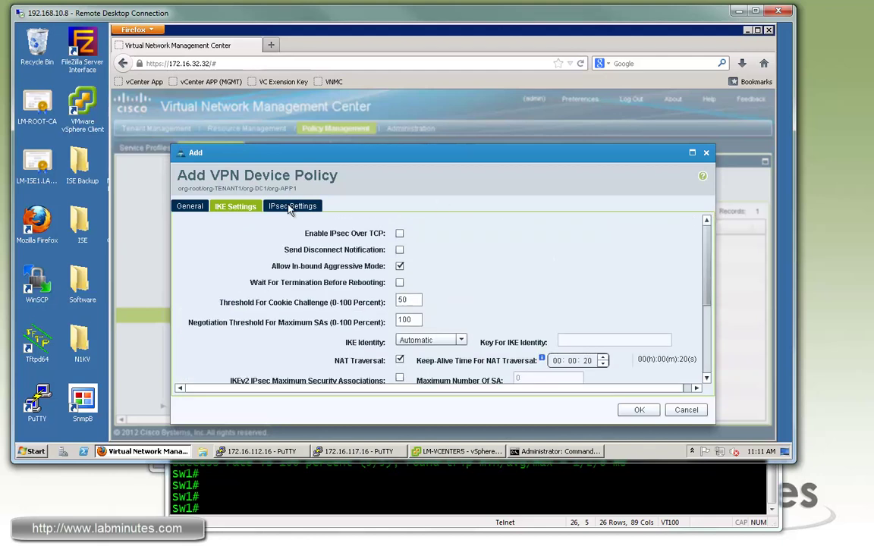
# - Review VPN_DEVICE_APP1's IPsec settings, save the policy, and move to Service Profiles
pyautogui.click(385, 227)
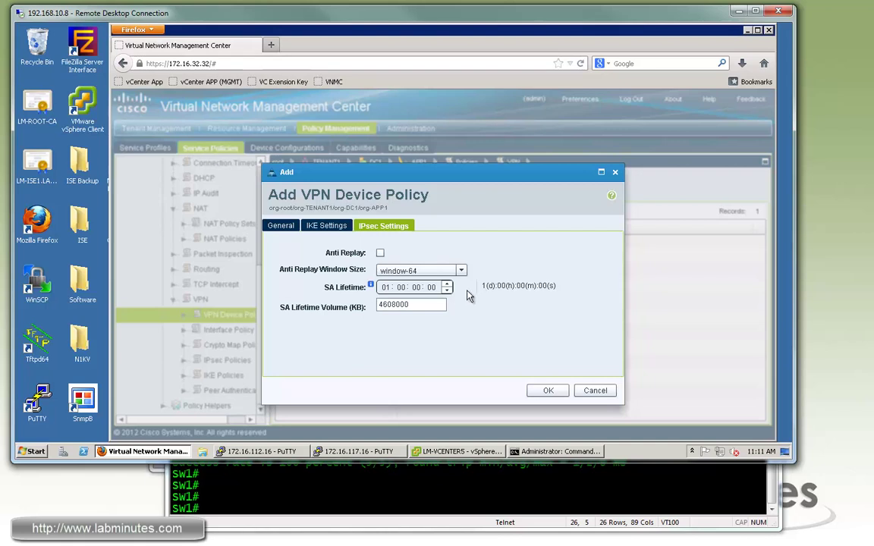
pyautogui.click(279, 226)
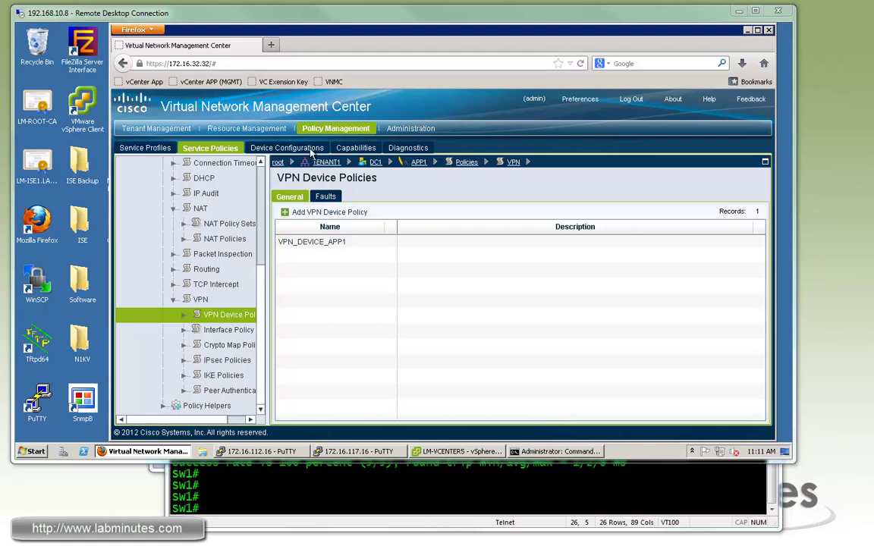
pyautogui.click(156, 149)
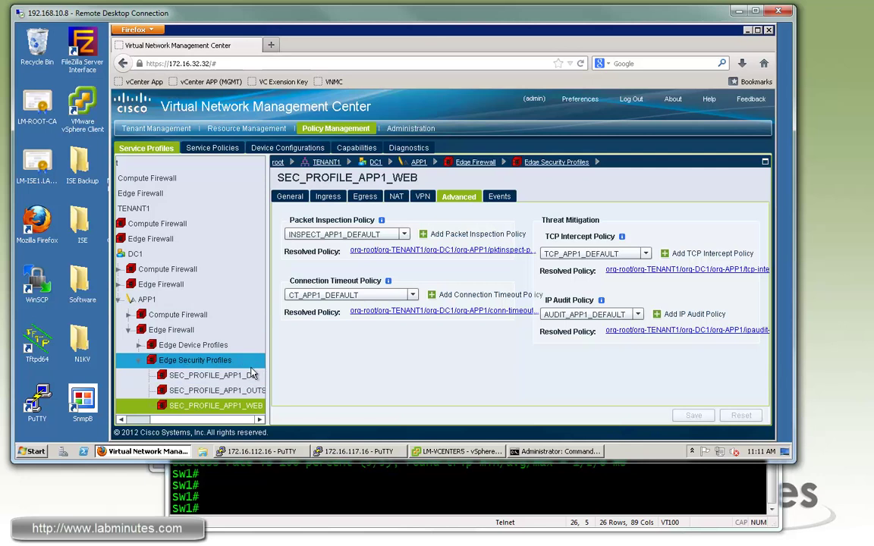
# - Set LM-TENANT1-EDGE-DEVICE's VPN device policy to VPN_DEVICE_APP1, save it, then switch to PuTTY
pyautogui.click(237, 362)
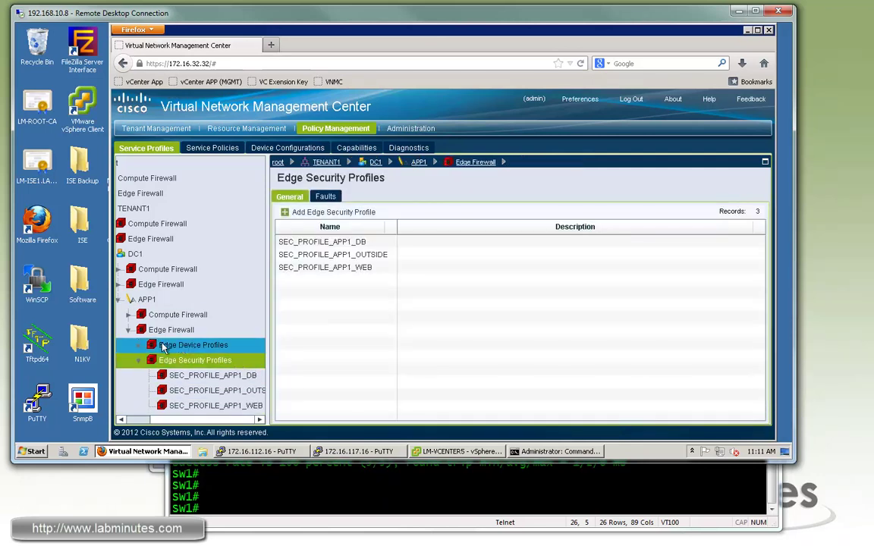
pyautogui.click(153, 346)
pyautogui.click(139, 362)
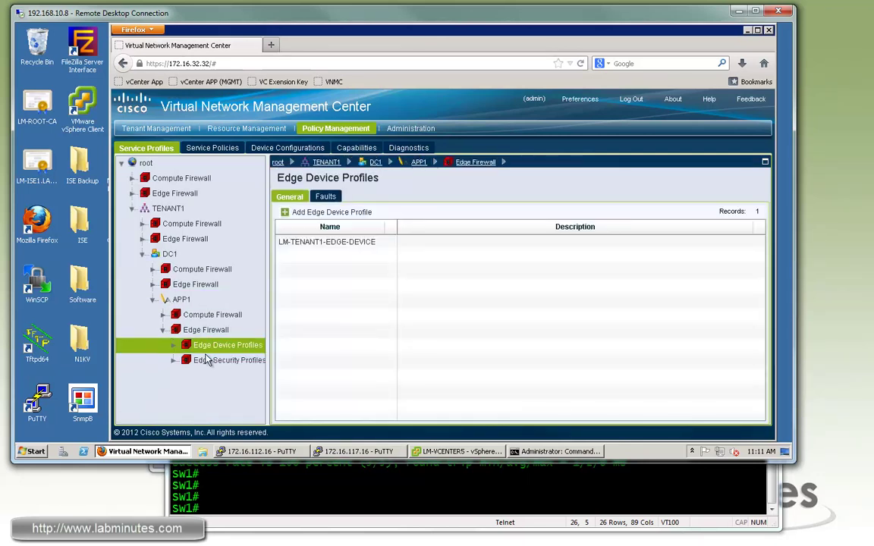
pyautogui.click(355, 244)
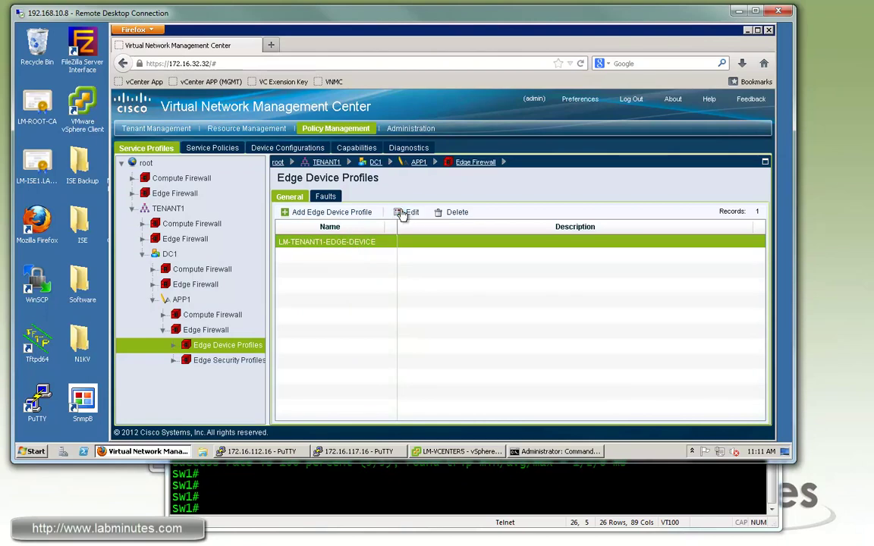
pyautogui.click(410, 211)
pyautogui.click(321, 227)
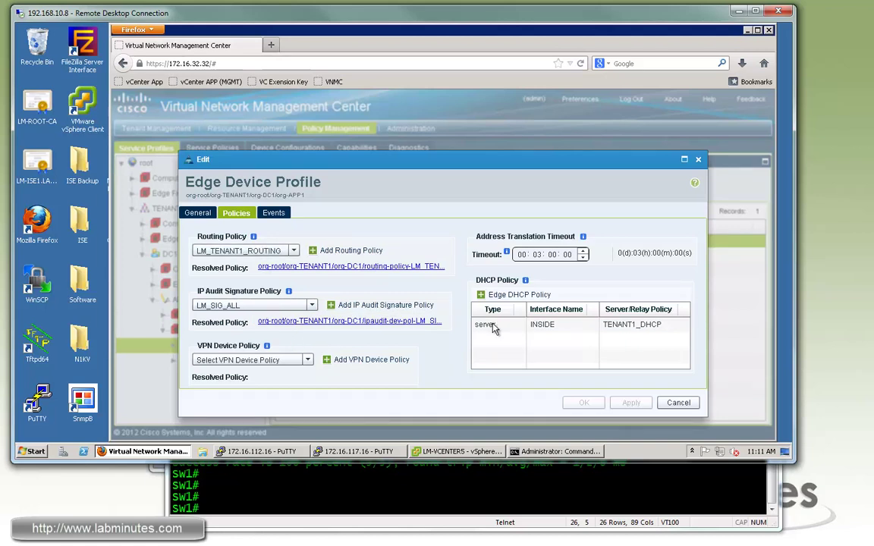
pyautogui.click(307, 360)
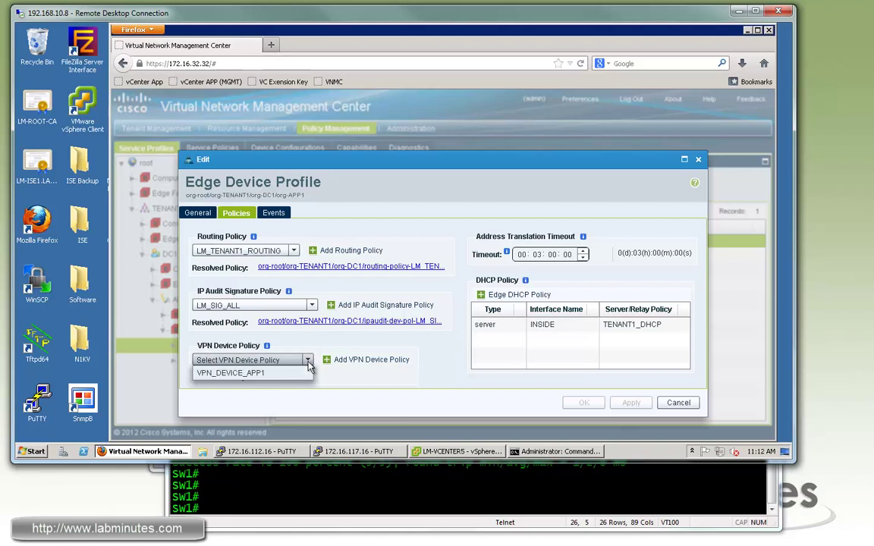
pyautogui.click(265, 374)
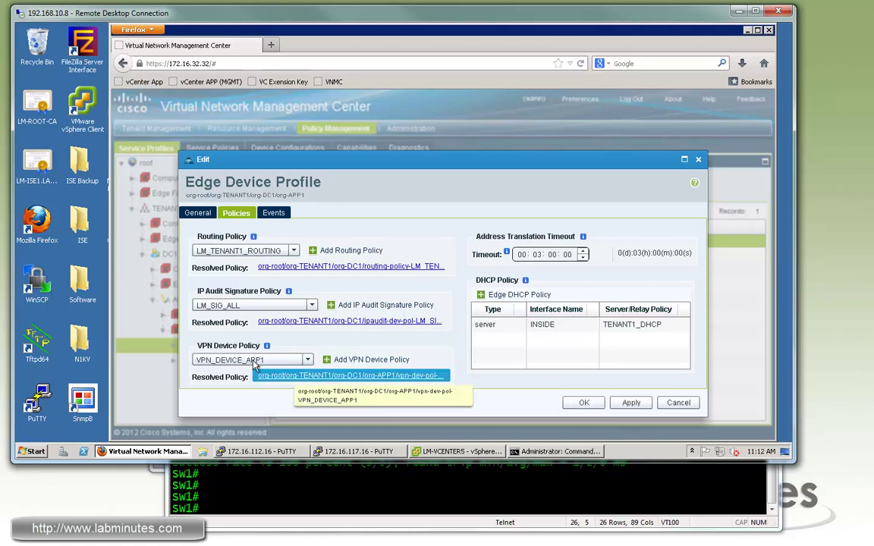
pyautogui.click(630, 403)
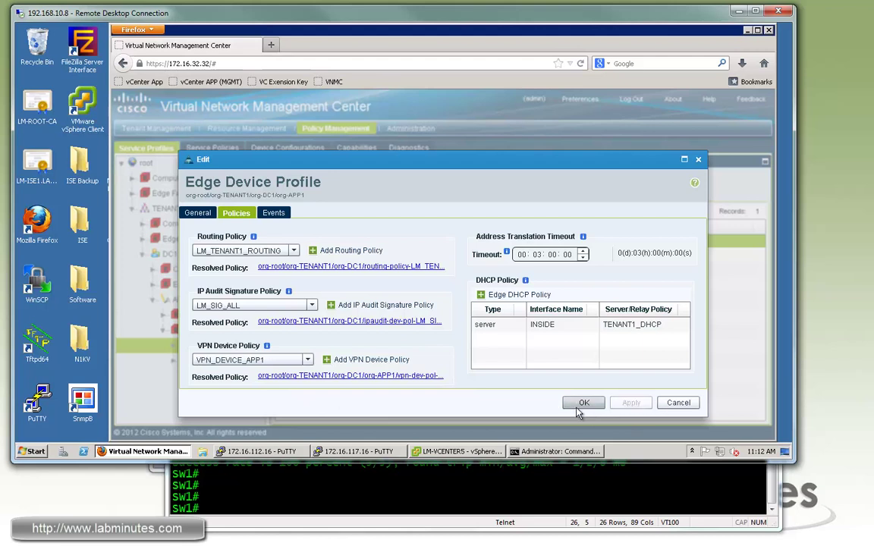
pyautogui.click(581, 403)
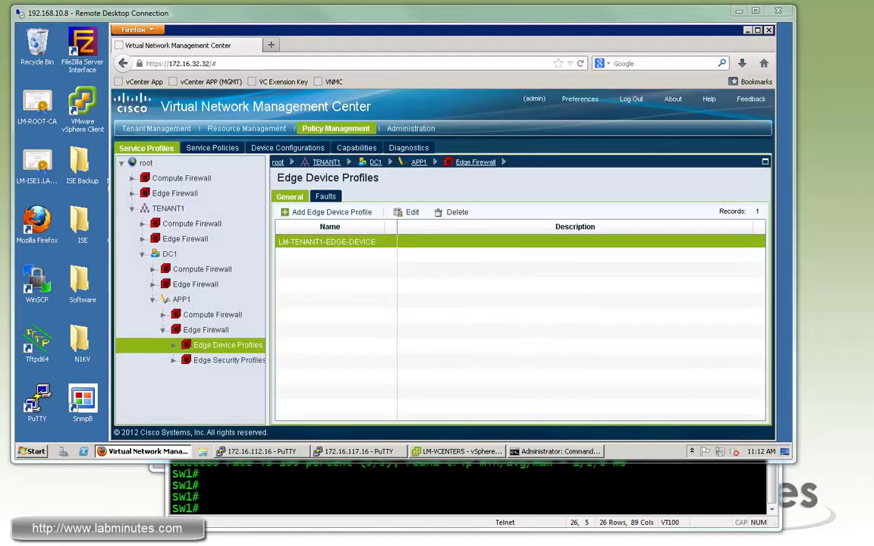
pyautogui.click(357, 452)
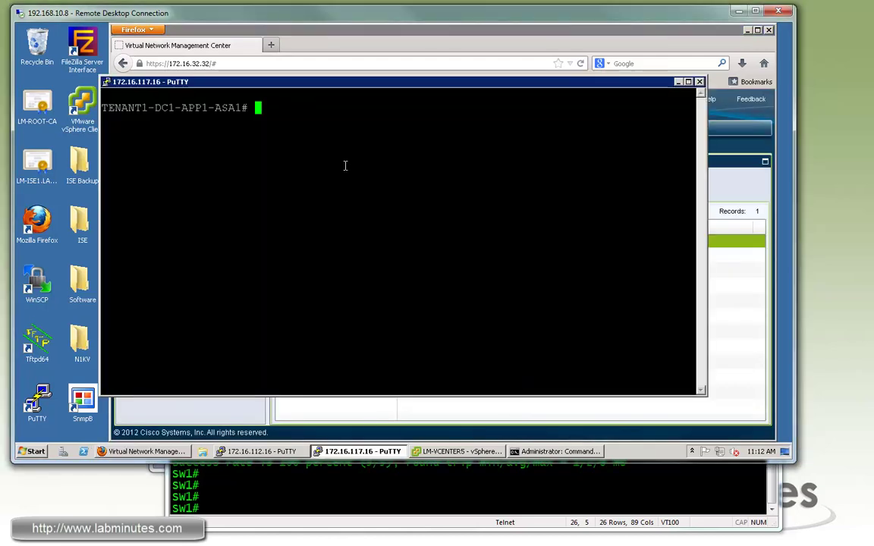
# - Run 'sh run crypto', marking IKEv1 policy 100, the sha hash and IPsec SA lifetime
pyautogui.press('Return')
pyautogui.press('Return')
pyautogui.press('Return')
pyautogui.write('sh run crypto')
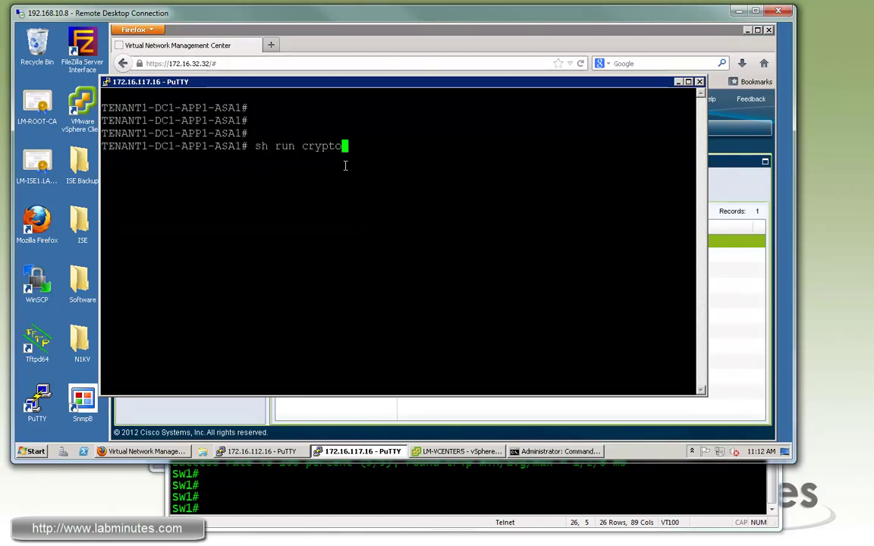
pyautogui.press('Return')
pyautogui.press('space')
pyautogui.moveTo(395, 378); pyautogui.dragTo(104, 312)
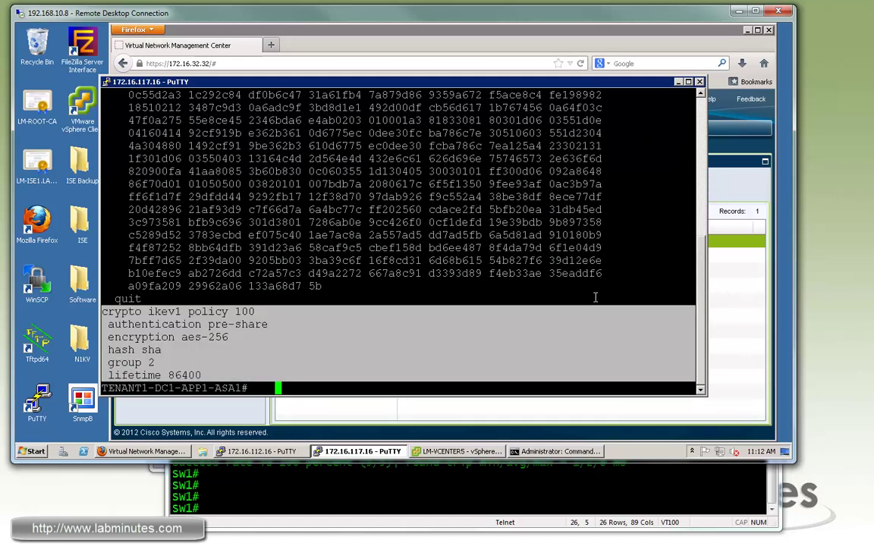
pyautogui.scroll(2, 703, 287)
pyautogui.scroll(-2, 693, 355)
pyautogui.moveTo(251, 348); pyautogui.dragTo(714, 343)
pyautogui.scroll(7, 695, 228)
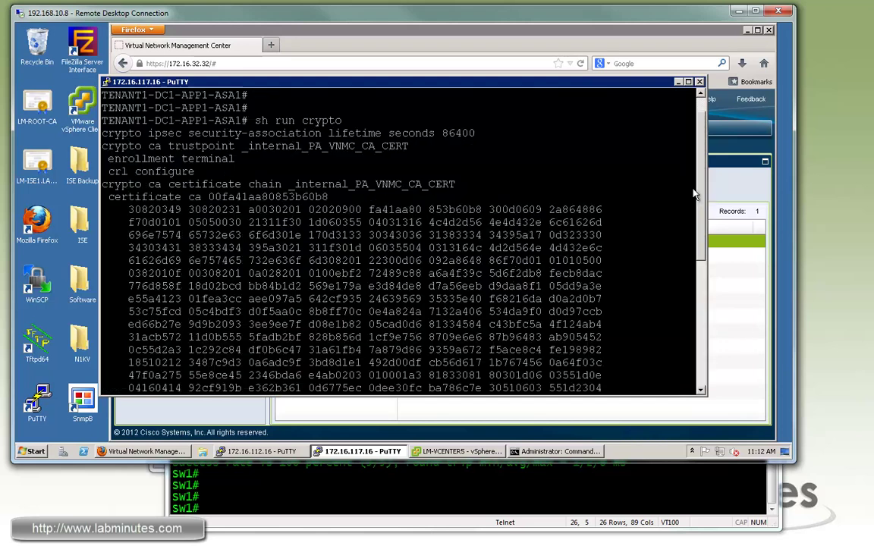
pyautogui.moveTo(147, 158); pyautogui.dragTo(601, 170)
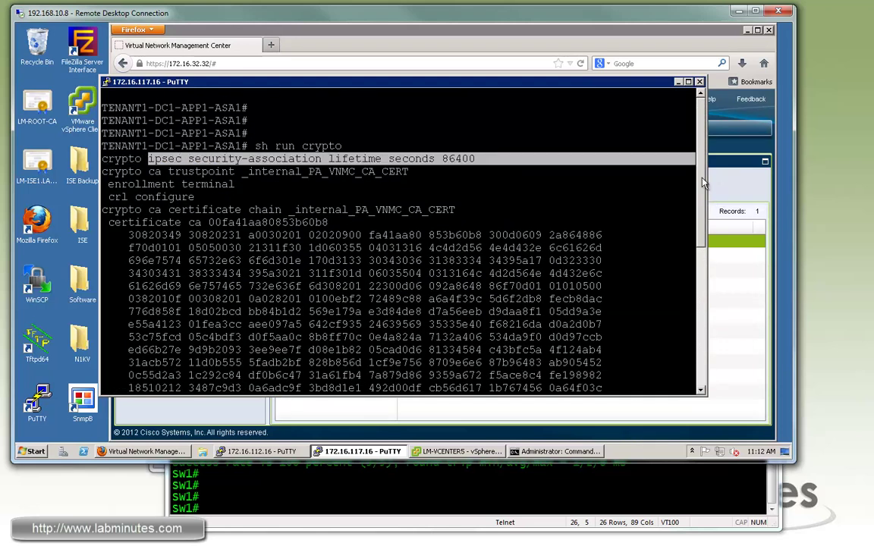
pyautogui.scroll(-8, 481, 345)
# - Run 'sh run tunnel-group', confirming tunnel-group 1.1.1.2 ipsec-l2l with its pre-shared key
pyautogui.write('sh run tunn')
pyautogui.press('Tab')
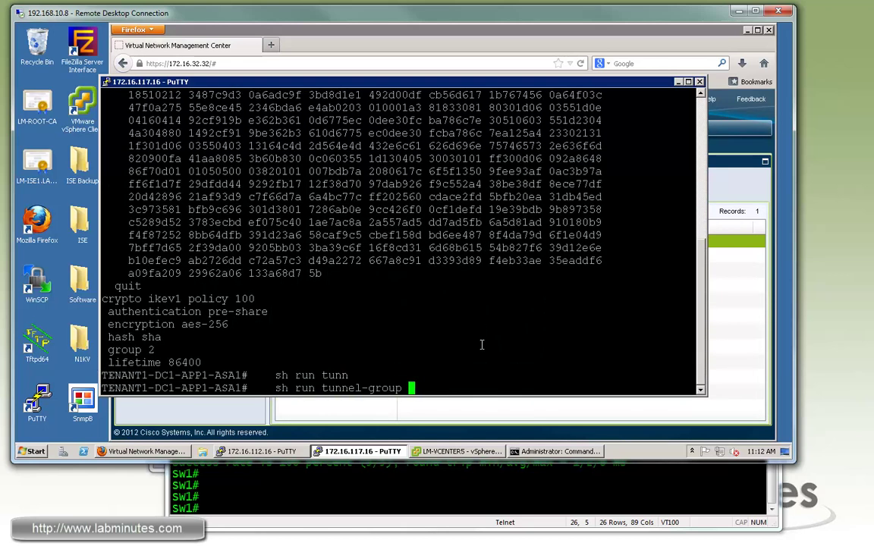
pyautogui.press('Return')
pyautogui.moveTo(184, 350)
pyautogui.mouseDown()
pyautogui.moveTo(237, 350)
pyautogui.moveTo(228, 350)
pyautogui.moveTo(237, 363)
pyautogui.moveTo(189, 362)
pyautogui.mouseUp()
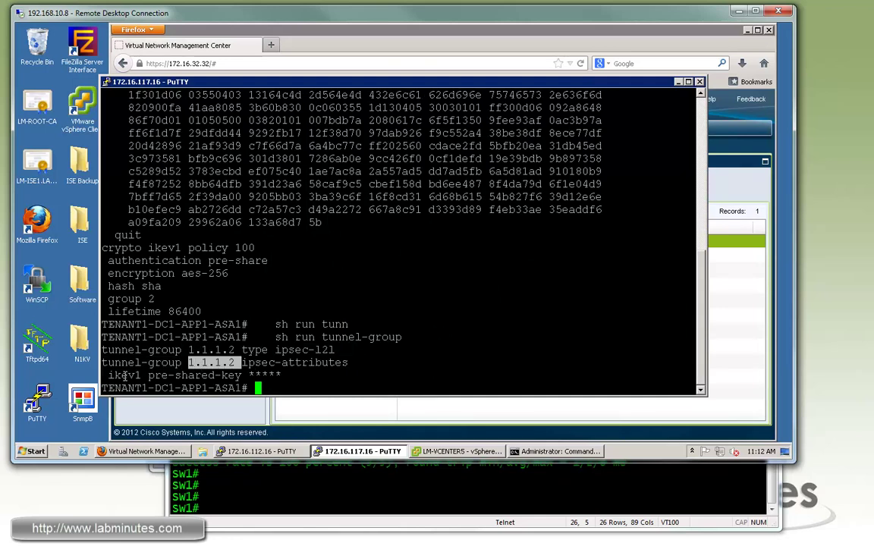
pyautogui.moveTo(116, 375); pyautogui.dragTo(285, 375)
pyautogui.click(311, 371)
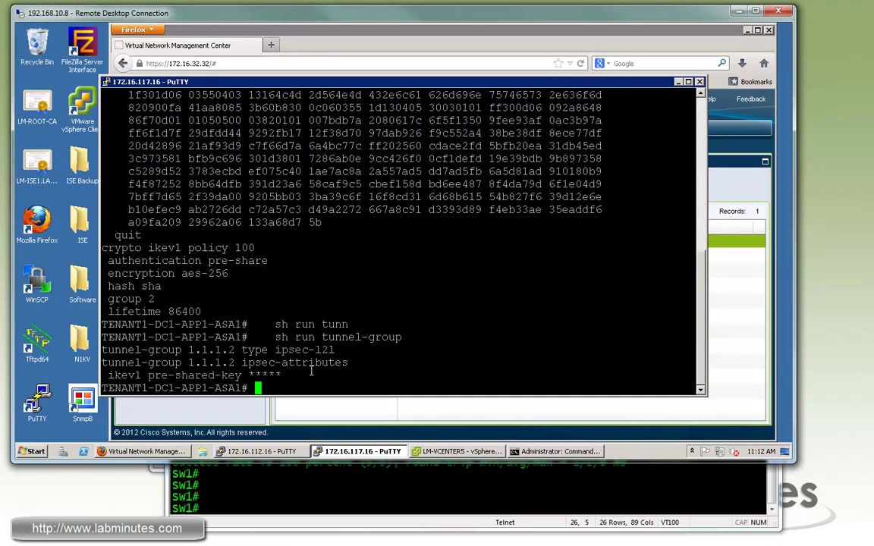
pyautogui.press('Return')
pyautogui.press('Return')
pyautogui.press('Return')
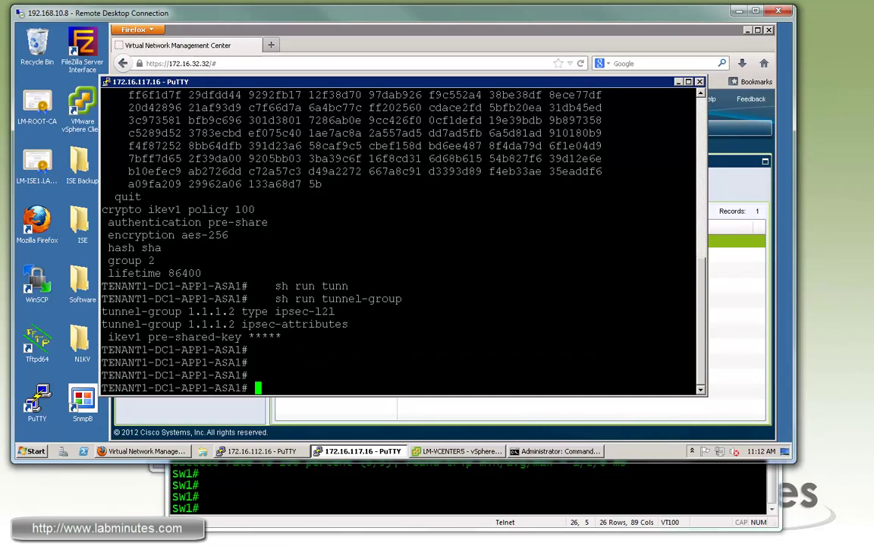
# - Start a new IPsec policy named ESP_AES256_SHA
pyautogui.click(144, 406)
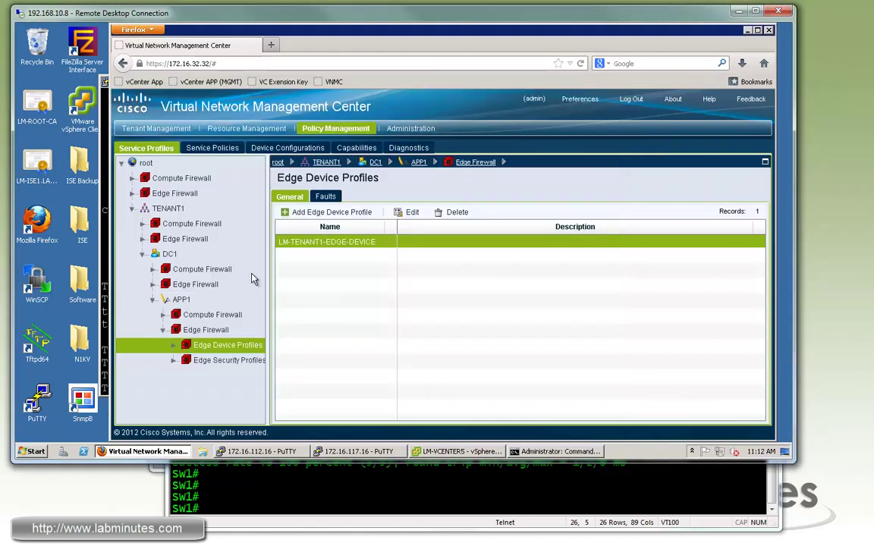
pyautogui.click(212, 148)
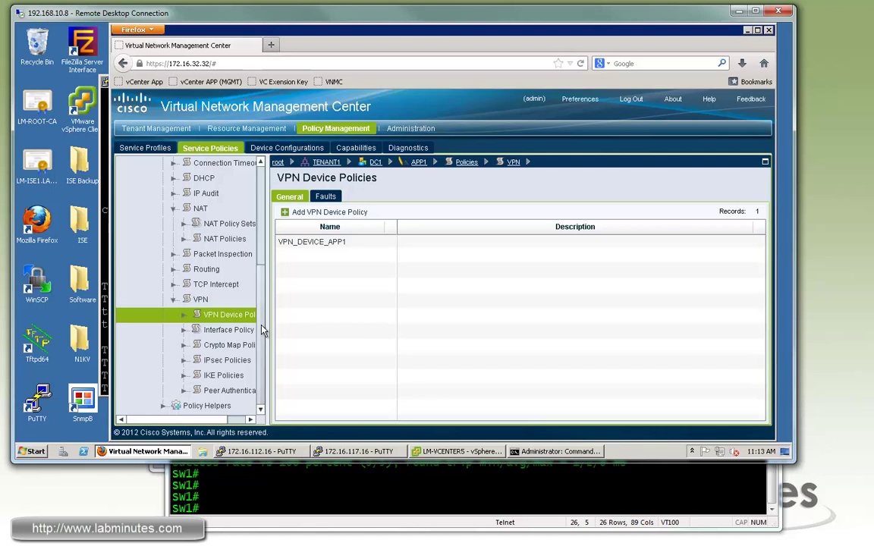
pyautogui.click(222, 364)
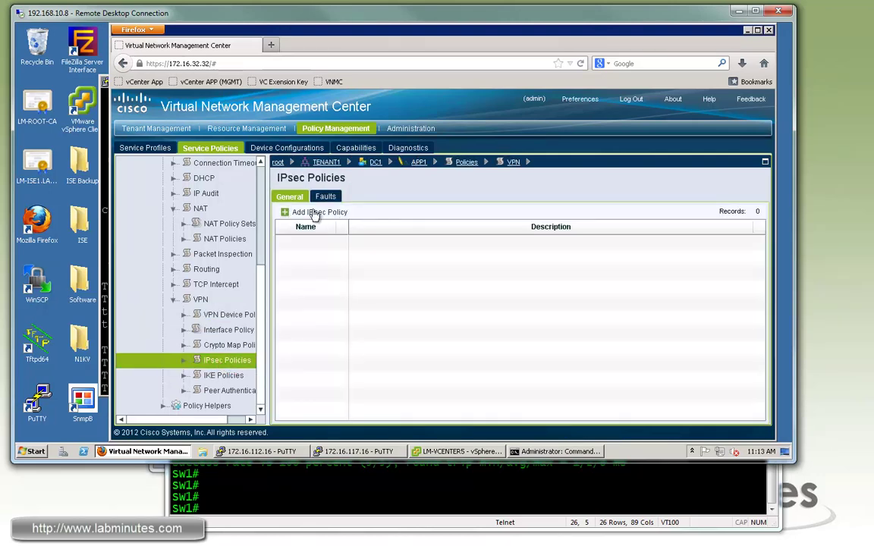
pyautogui.click(315, 214)
pyautogui.write('ESP_AES256')
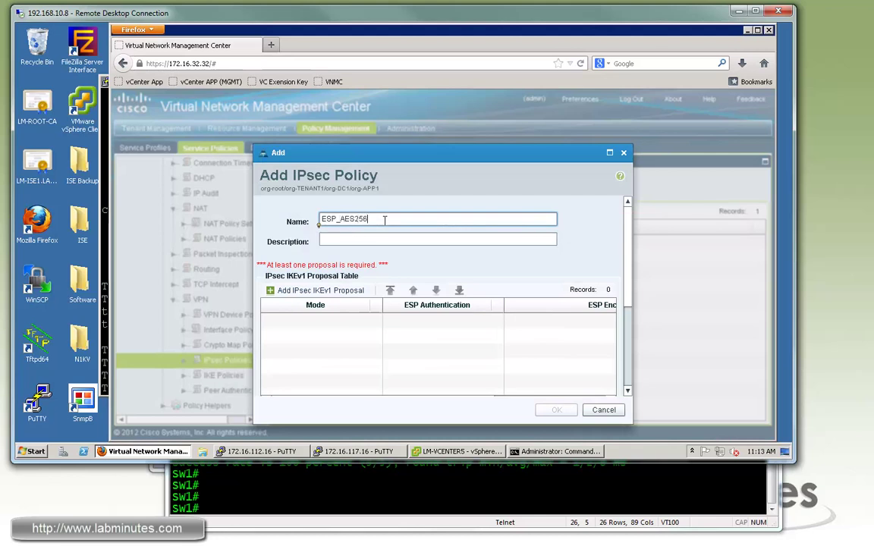
pyautogui.write('_SHA')
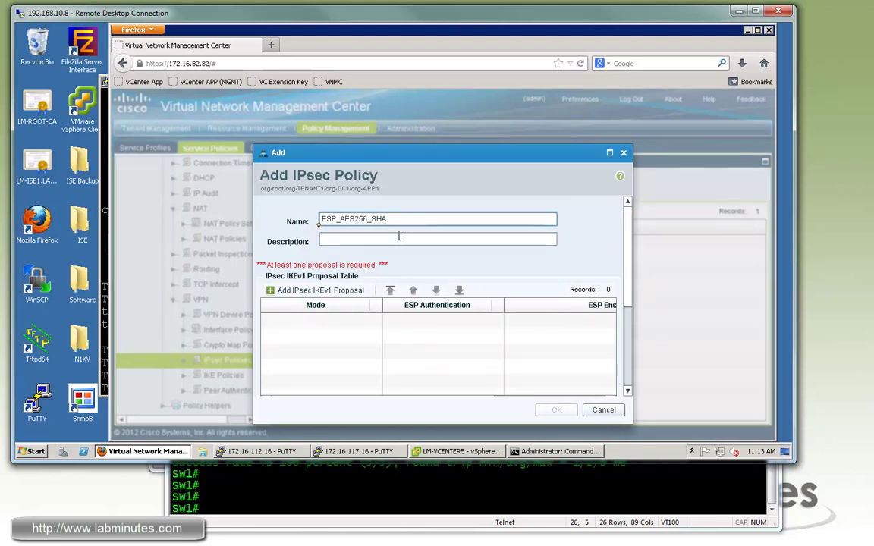
# - Add a Tunnel-mode IKEv1 proposal with aes-256 encryption and sha authentication, then save the policy
pyautogui.click(331, 294)
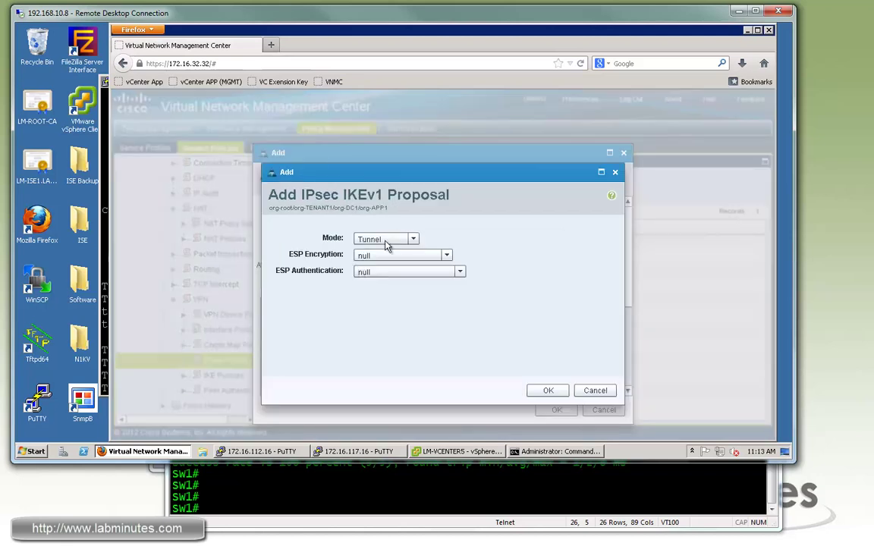
pyautogui.click(415, 241)
pyautogui.click(461, 254)
pyautogui.click(414, 239)
pyautogui.click(456, 263)
pyautogui.click(448, 255)
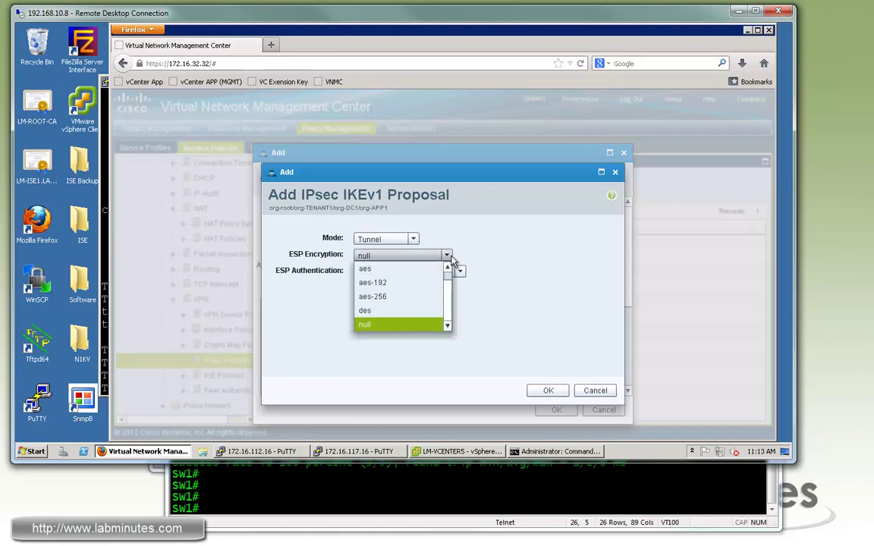
pyautogui.click(399, 297)
pyautogui.click(460, 273)
pyautogui.click(364, 297)
pyautogui.click(548, 391)
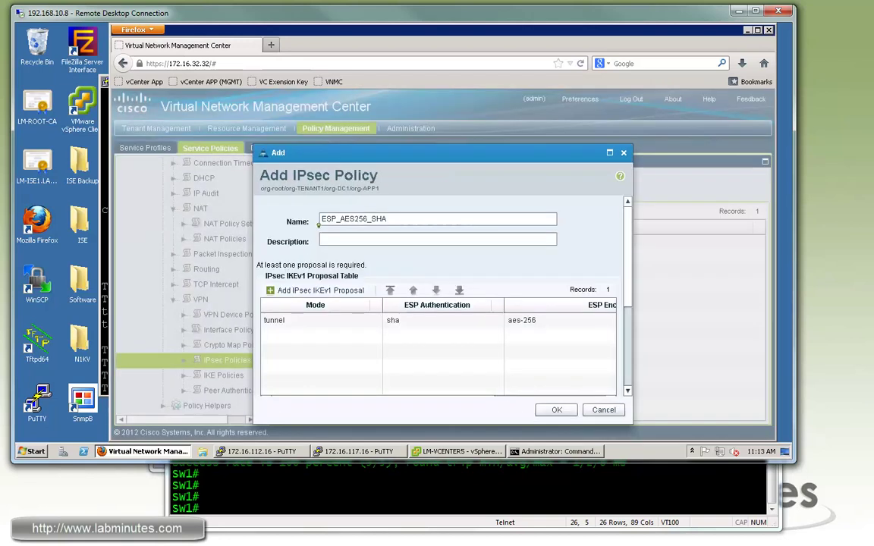
pyautogui.click(554, 408)
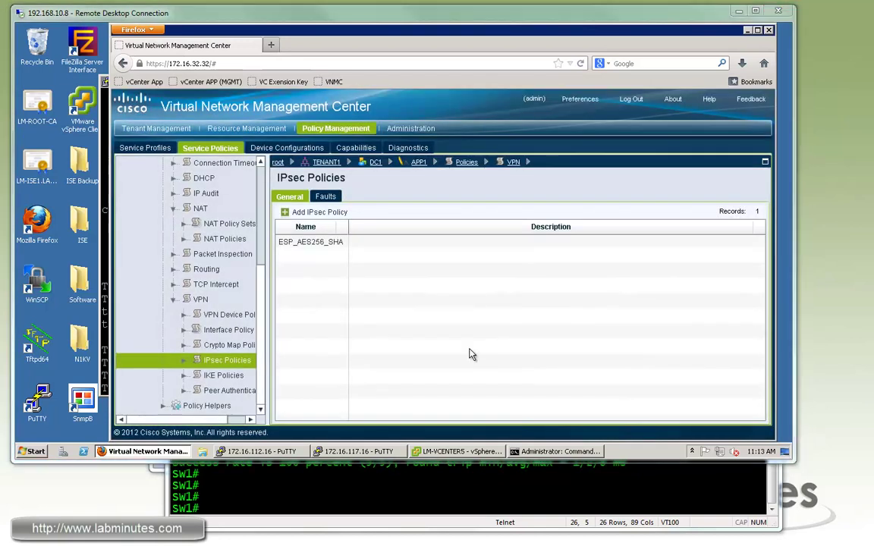
pyautogui.click(227, 344)
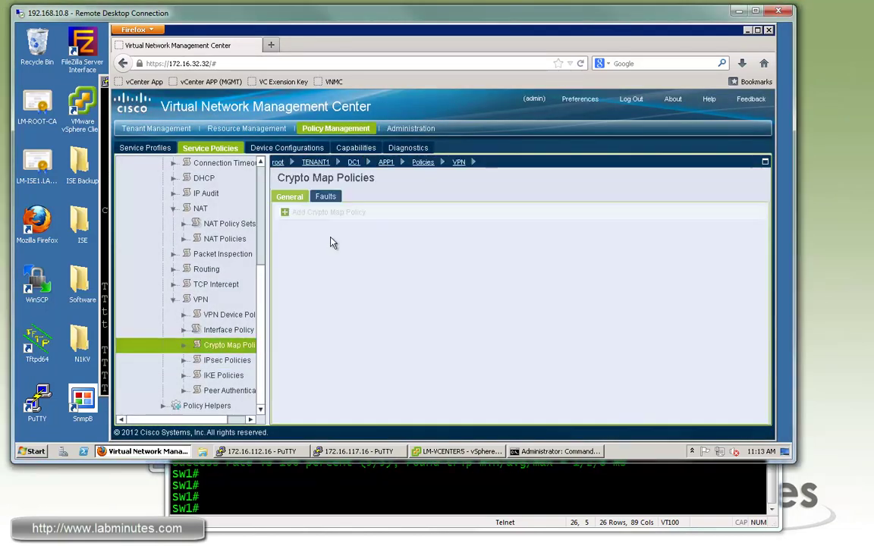
# - Name the new crypto map policy TENANT1_VPN2HQ and begin adding its first rule
pyautogui.click(325, 213)
pyautogui.write('TE')
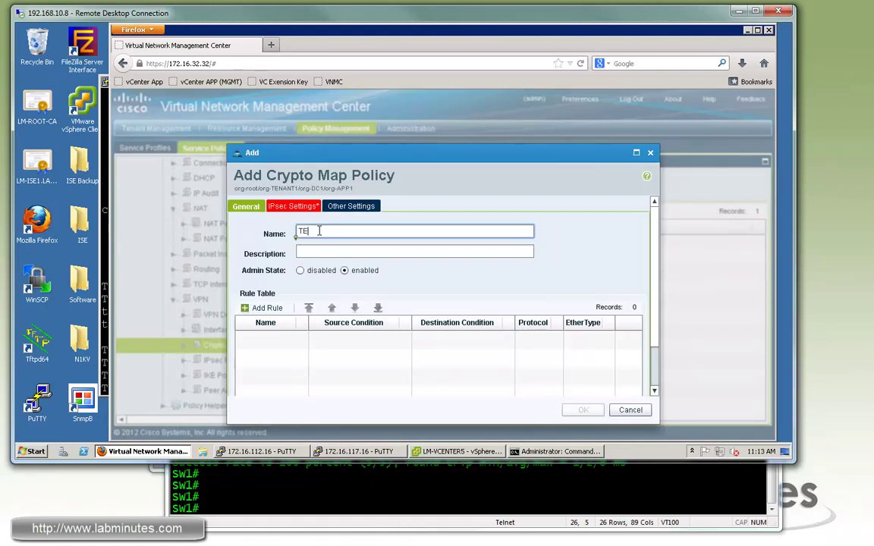
pyautogui.write('NANT1_VPN2HQ')
pyautogui.scroll(-1, 656, 263)
pyautogui.scroll(-2, 655, 263)
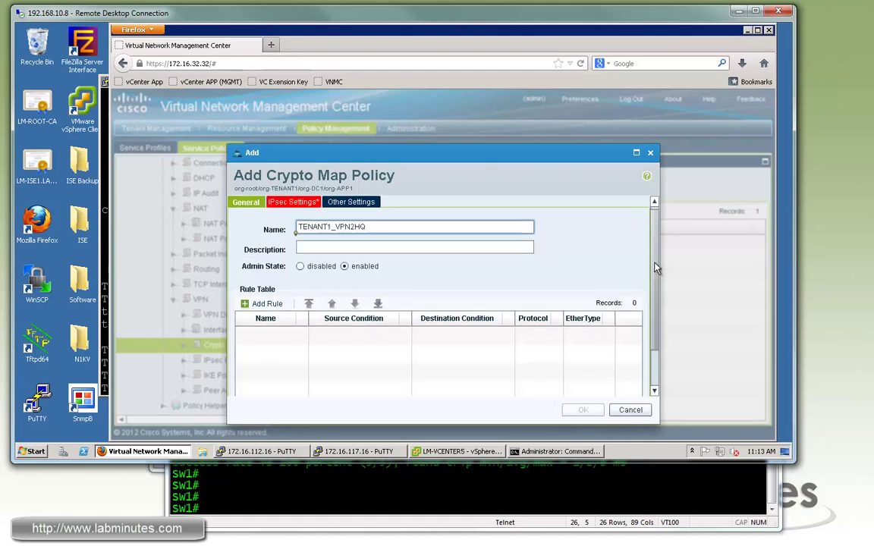
pyautogui.click(266, 296)
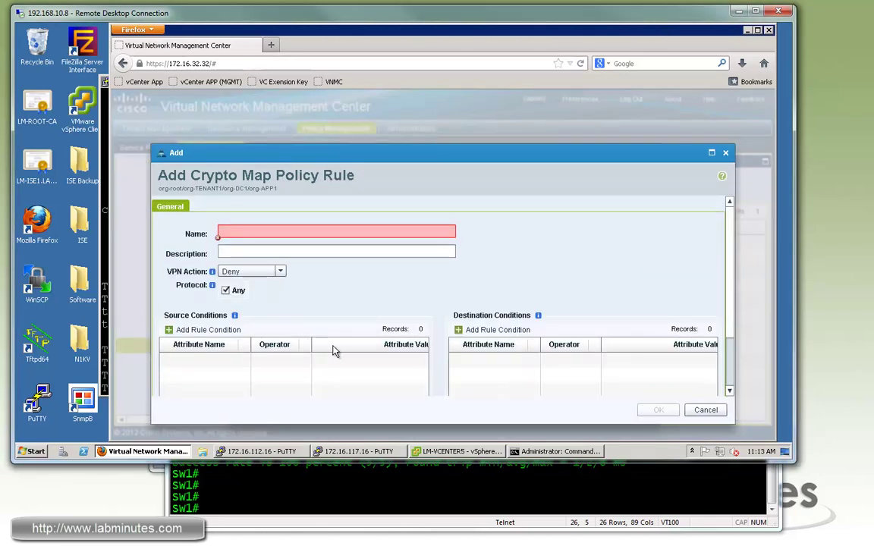
# - Name the rule VPN2HQ with Permit action and source object group OBJ_APP1_NET
pyautogui.click(245, 233)
pyautogui.write('V')
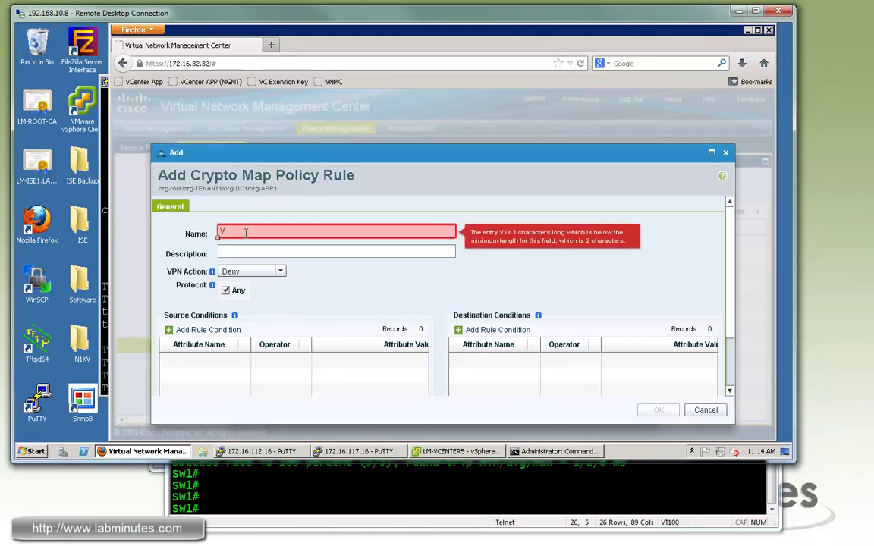
pyautogui.write('PN2HQ')
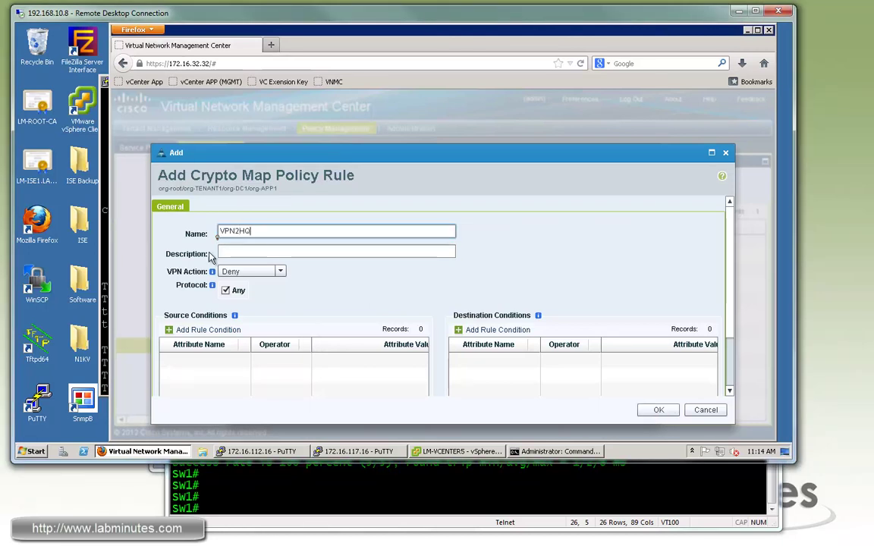
pyautogui.click(279, 271)
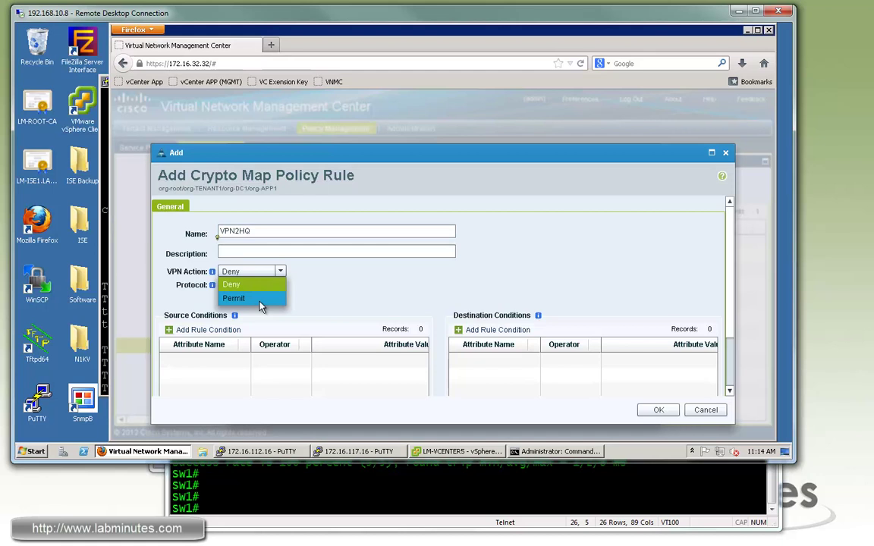
pyautogui.click(234, 299)
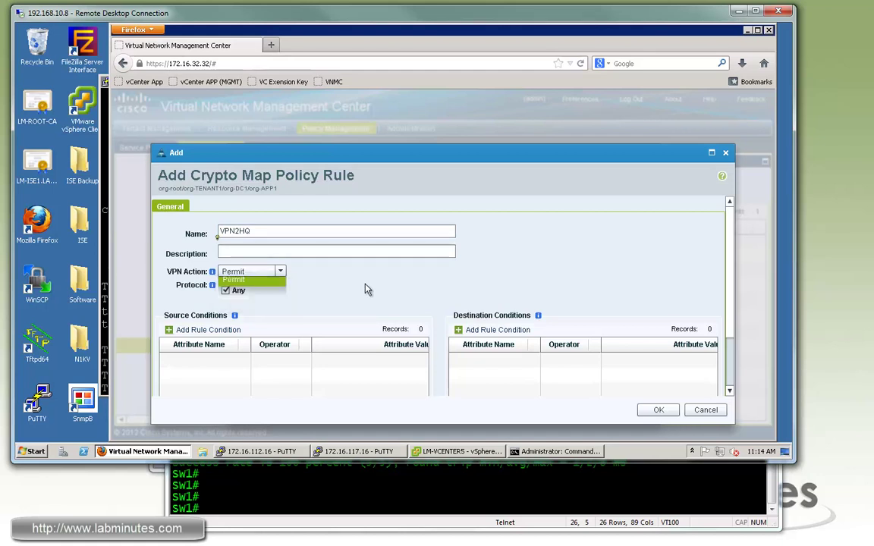
pyautogui.click(221, 330)
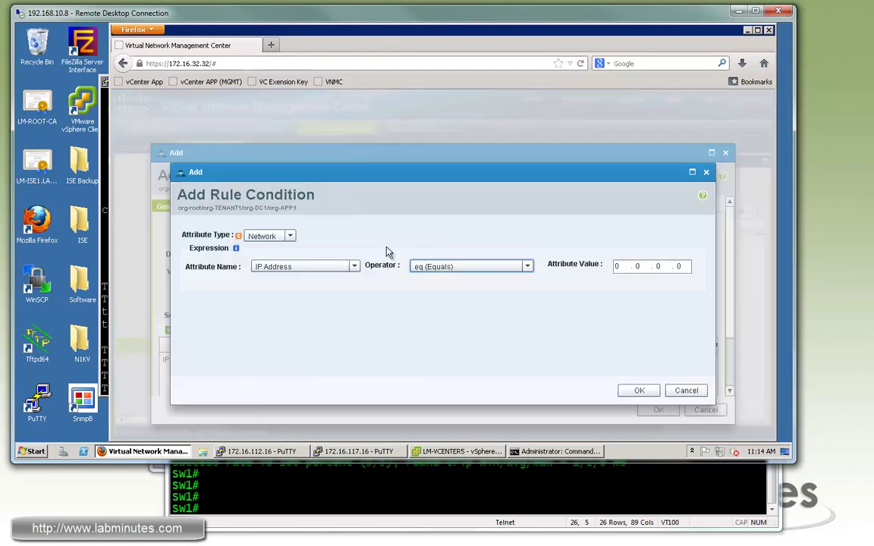
pyautogui.click(527, 269)
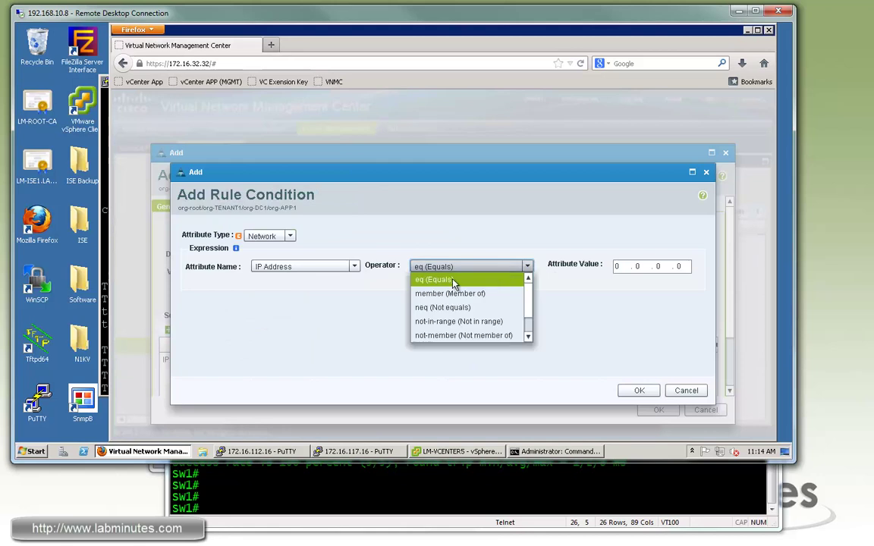
pyautogui.click(492, 300)
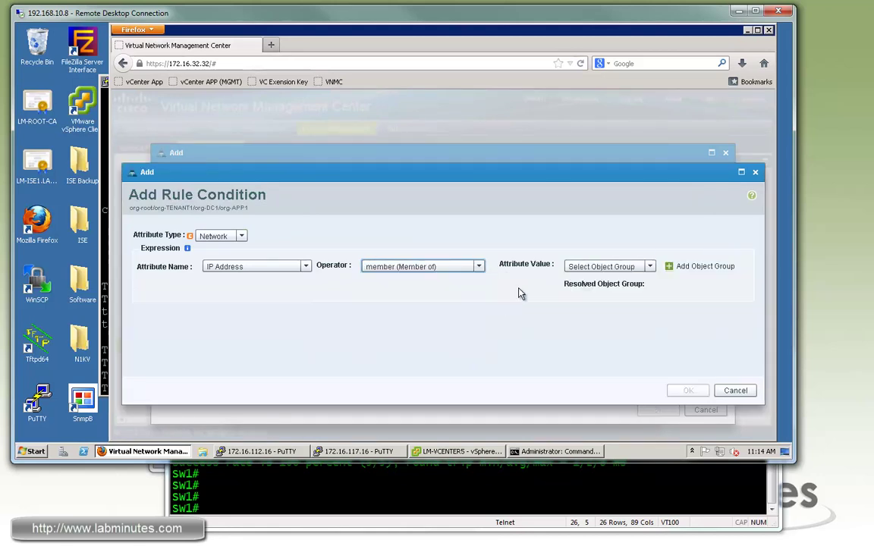
pyautogui.click(650, 266)
pyautogui.scroll(-1, 653, 302)
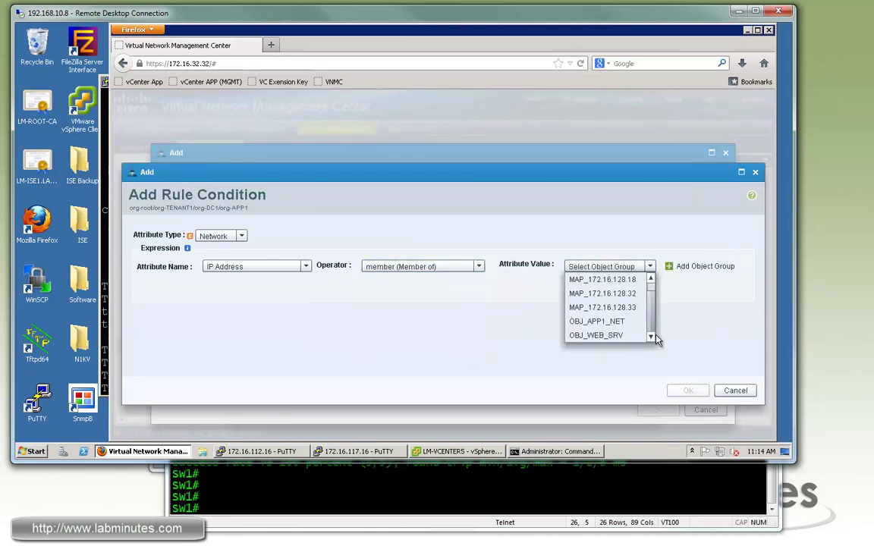
pyautogui.click(598, 322)
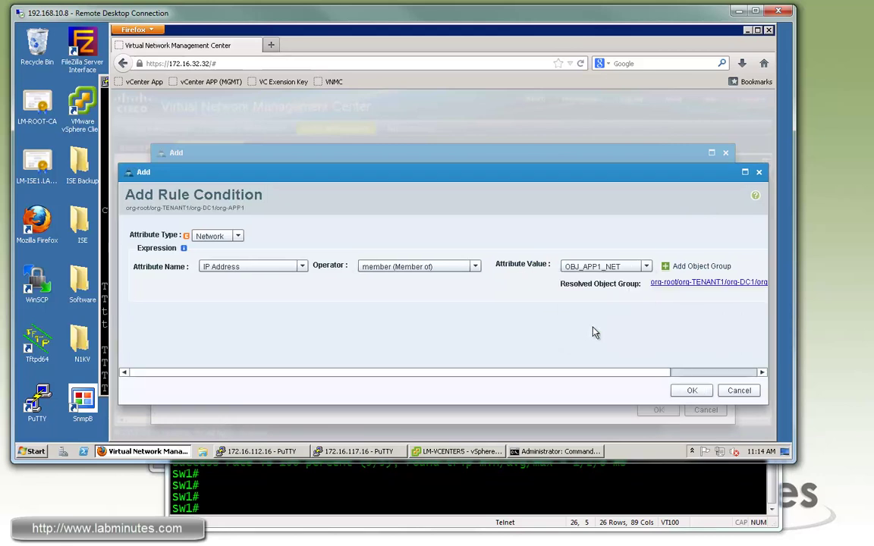
pyautogui.click(694, 390)
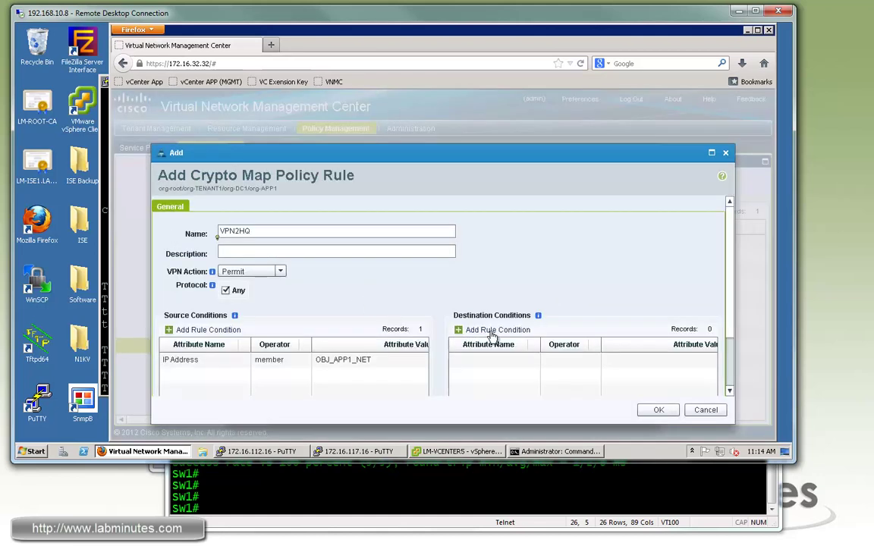
# - Set the rule's destination to prefix 10.0.2.0/255.255.255.0 and save the rule
pyautogui.click(493, 331)
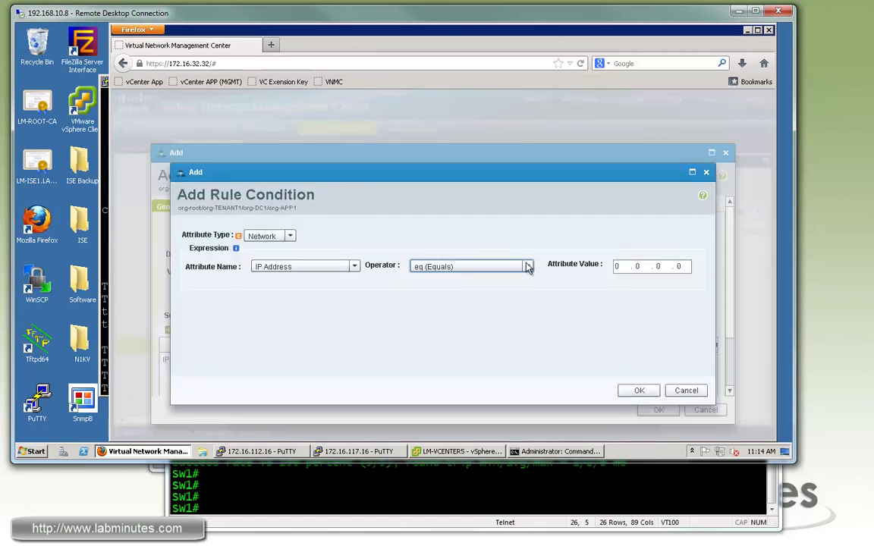
pyautogui.click(526, 266)
pyautogui.scroll(-1, 470, 304)
pyautogui.press('Return')
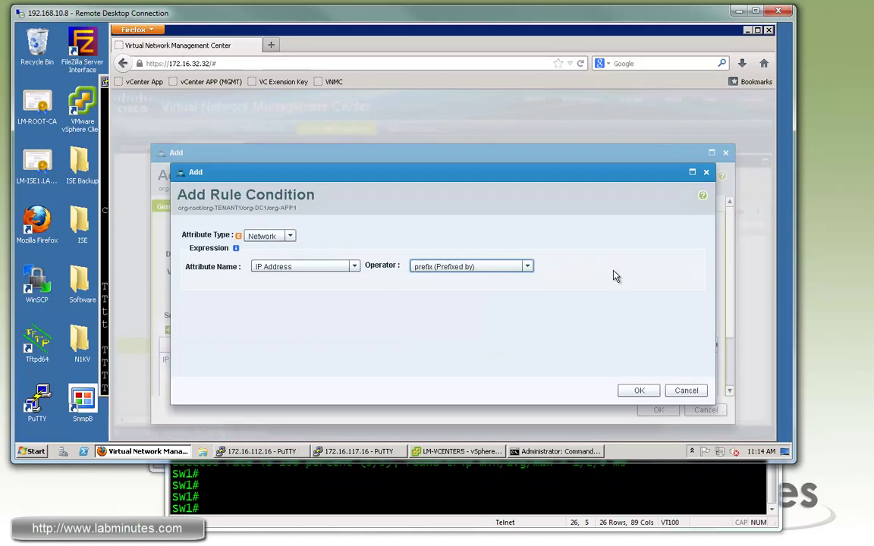
pyautogui.click(621, 267)
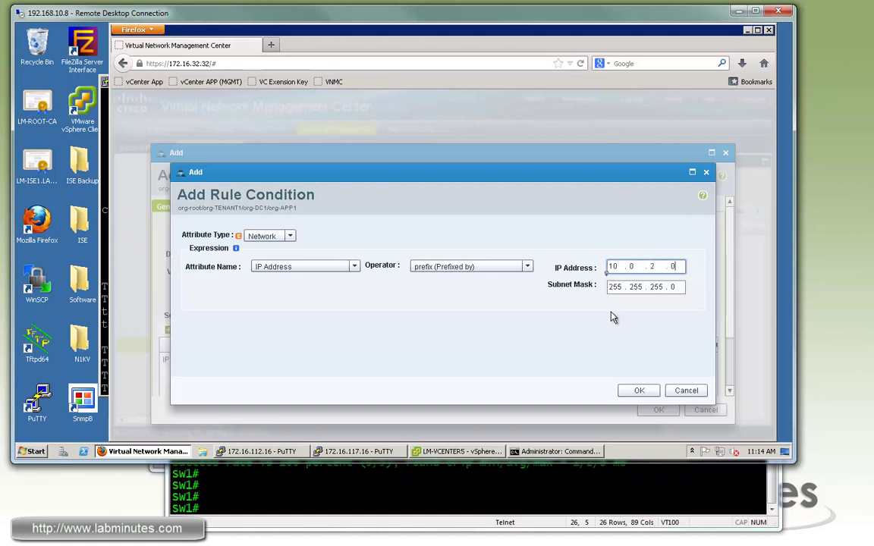
pyautogui.press('Return')
pyautogui.click(658, 410)
pyautogui.click(294, 212)
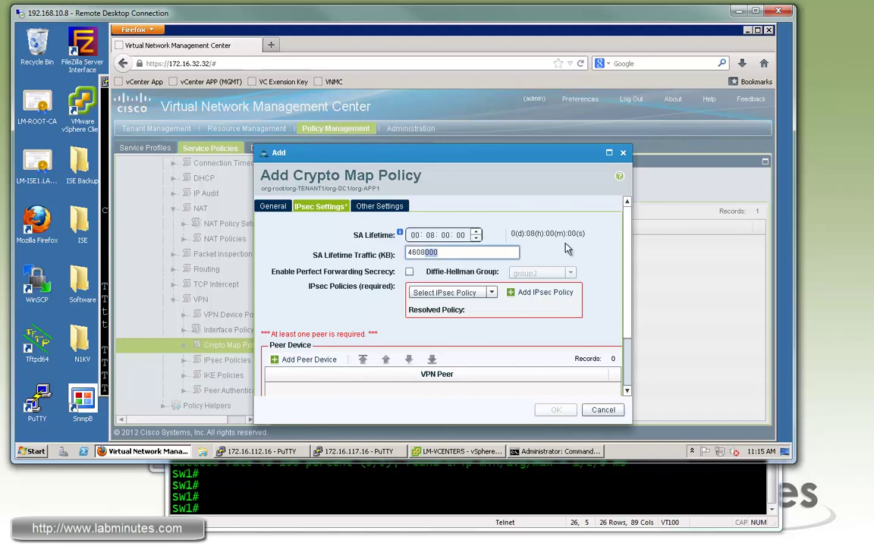
# - Use ESP_AES256_SHA as the crypto map's IPsec policy
pyautogui.doubleClick(425, 252)
pyautogui.click(453, 293)
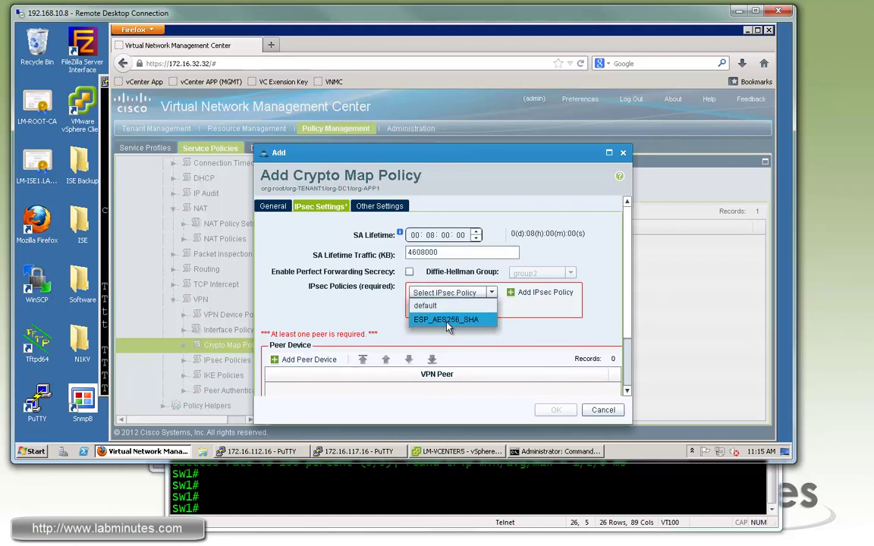
pyautogui.click(448, 320)
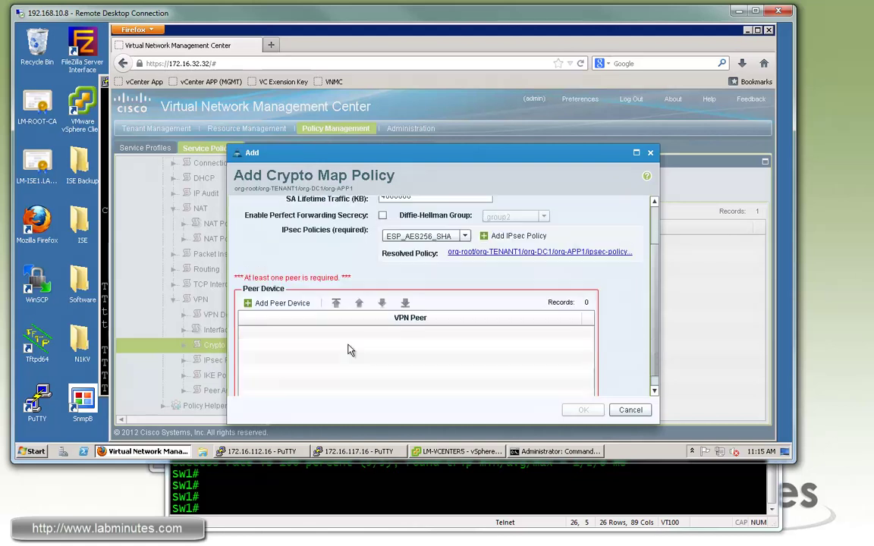
# - Add 1.1.1.2 as the crypto map's VPN peer device
pyautogui.click(282, 303)
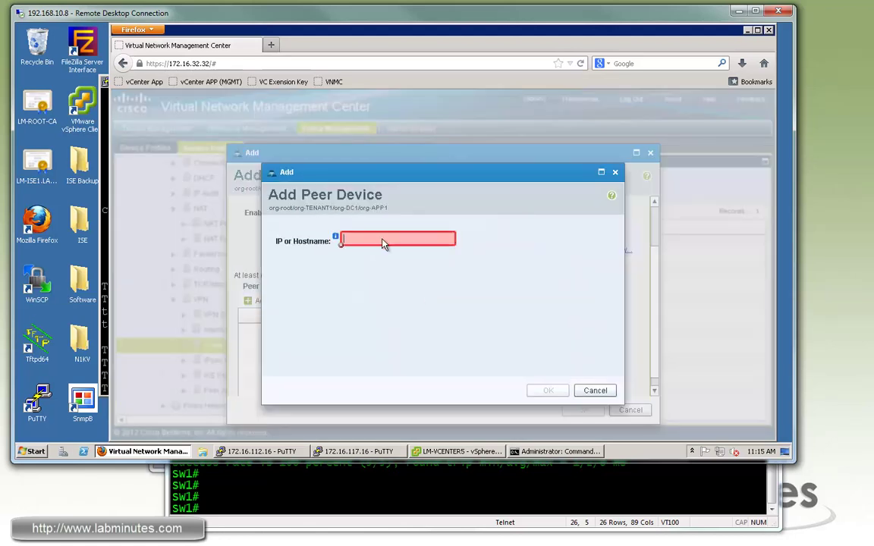
pyautogui.click(380, 239)
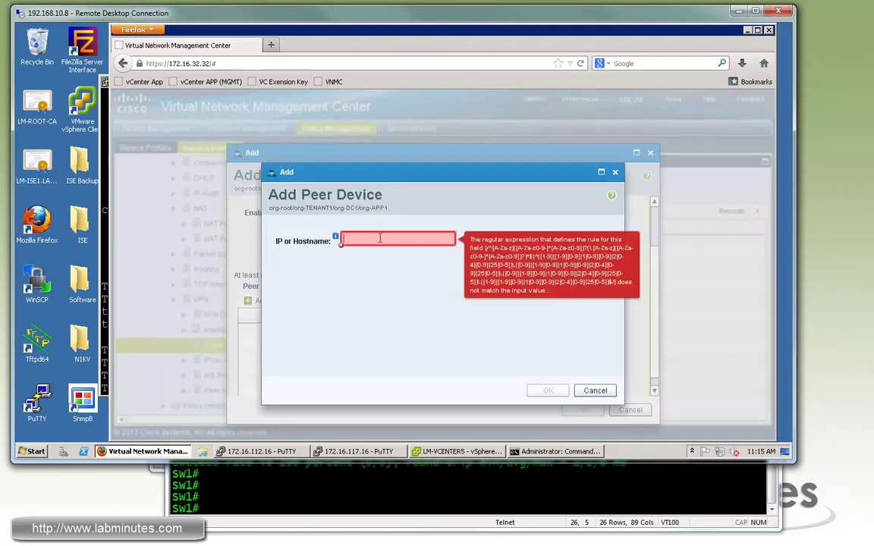
pyautogui.write('1.1.1.2')
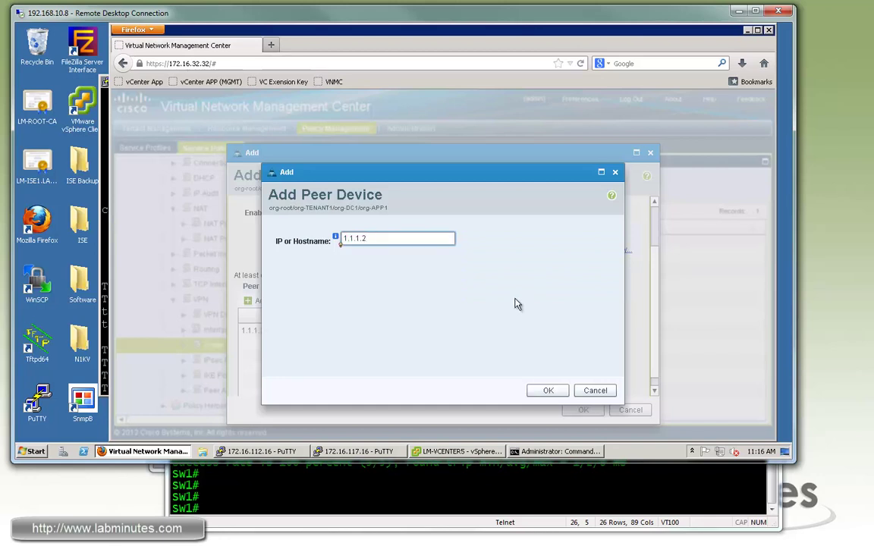
pyautogui.press('Return')
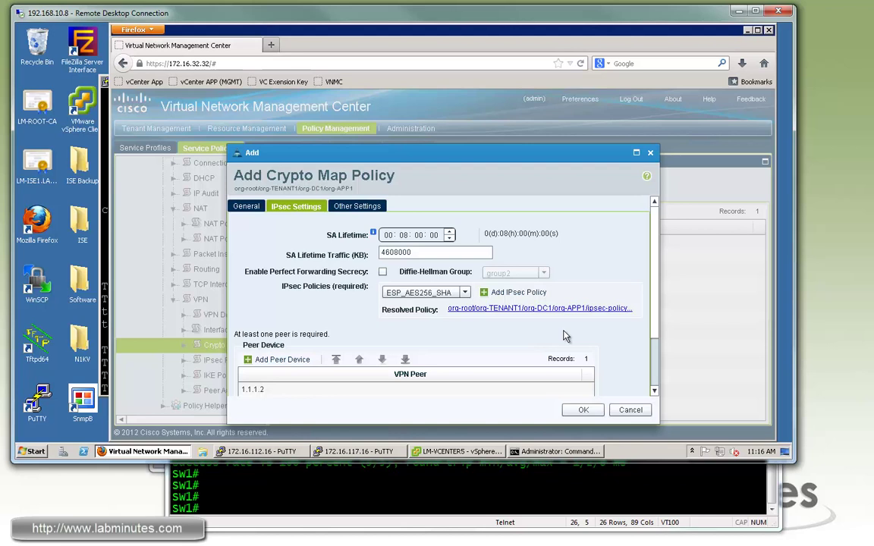
# - Keep the Bi-directional connection type and Main negotiation mode under Other Settings
pyautogui.click(351, 206)
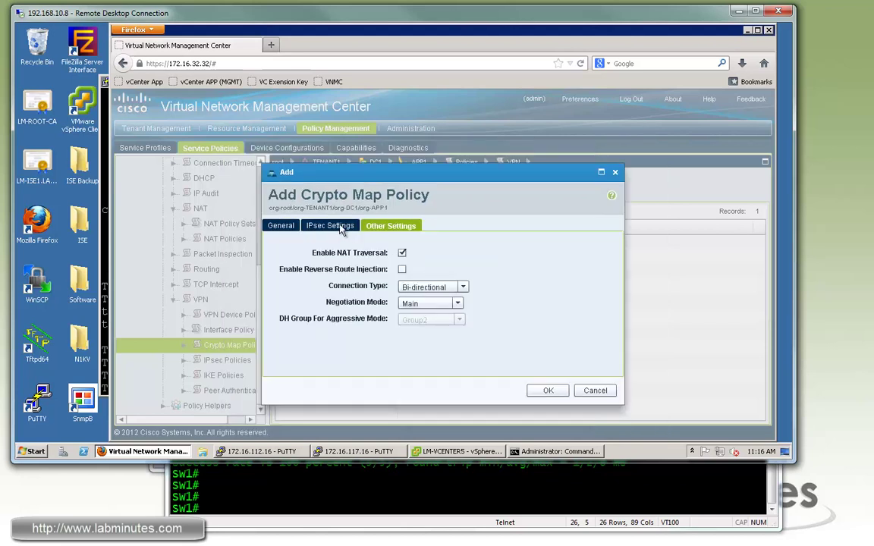
pyautogui.click(340, 227)
pyautogui.click(362, 205)
pyautogui.click(463, 287)
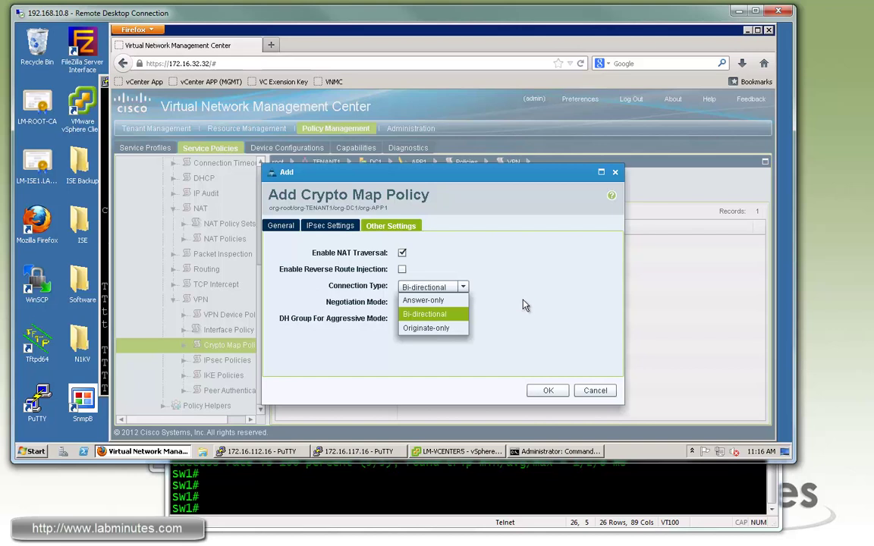
pyautogui.click(463, 288)
pyautogui.click(463, 288)
pyautogui.click(517, 353)
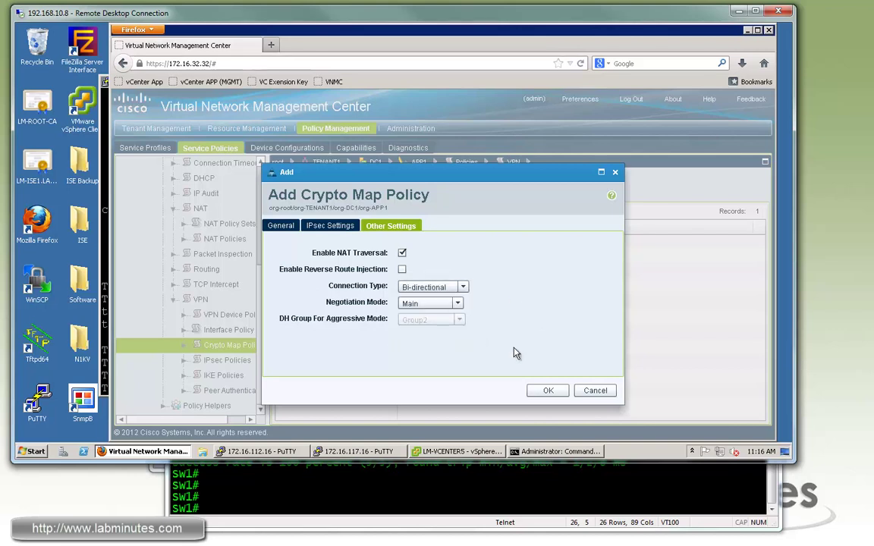
pyautogui.click(458, 302)
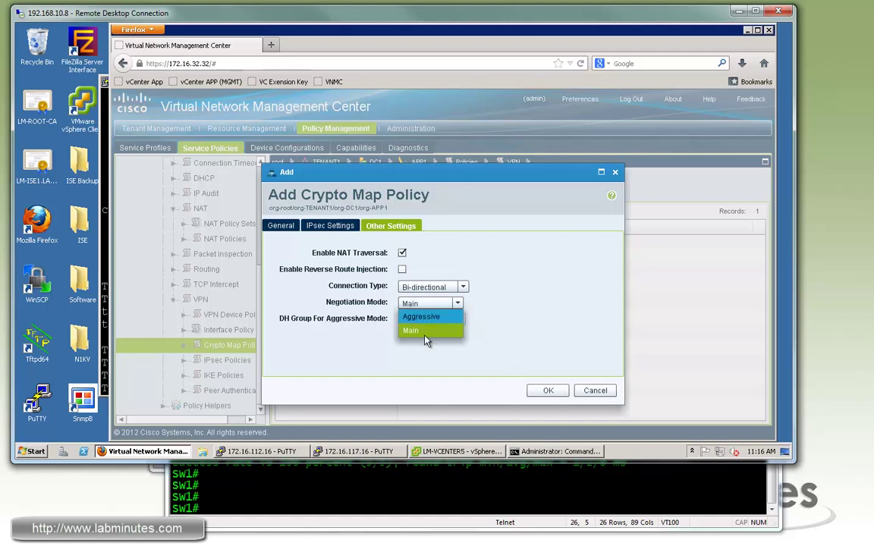
pyautogui.click(524, 307)
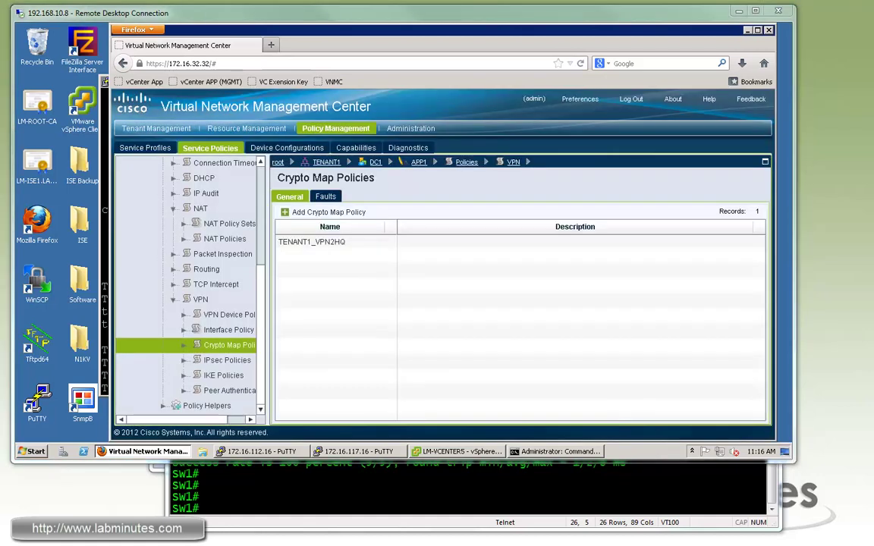
# - Create interface policy set TENANT1_APP1_VPN and assign crypto map TENANT1_VPN2HQ to it
pyautogui.click(247, 330)
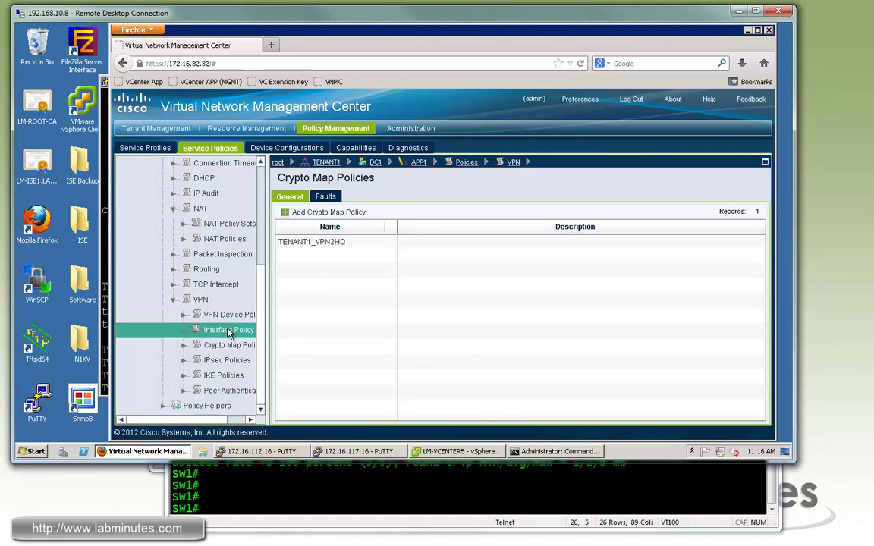
pyautogui.click(319, 211)
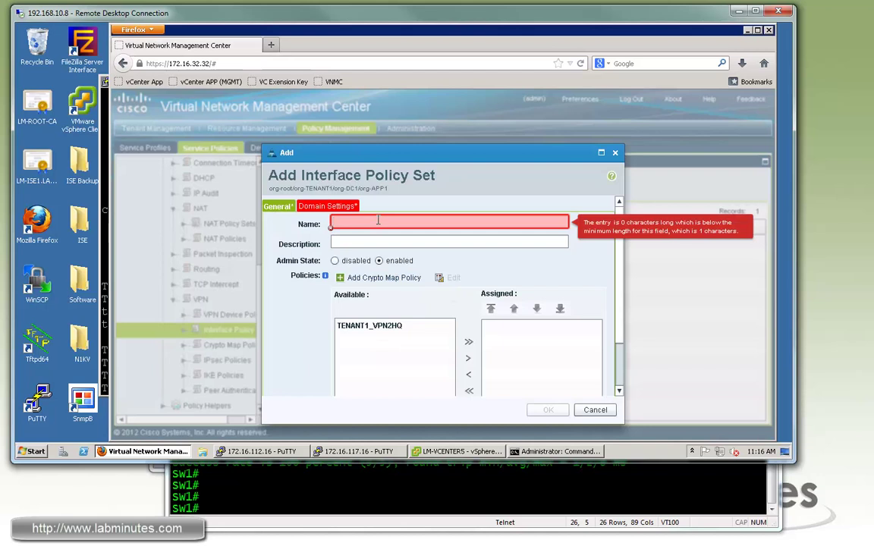
pyautogui.write('TENANT1_APP1')
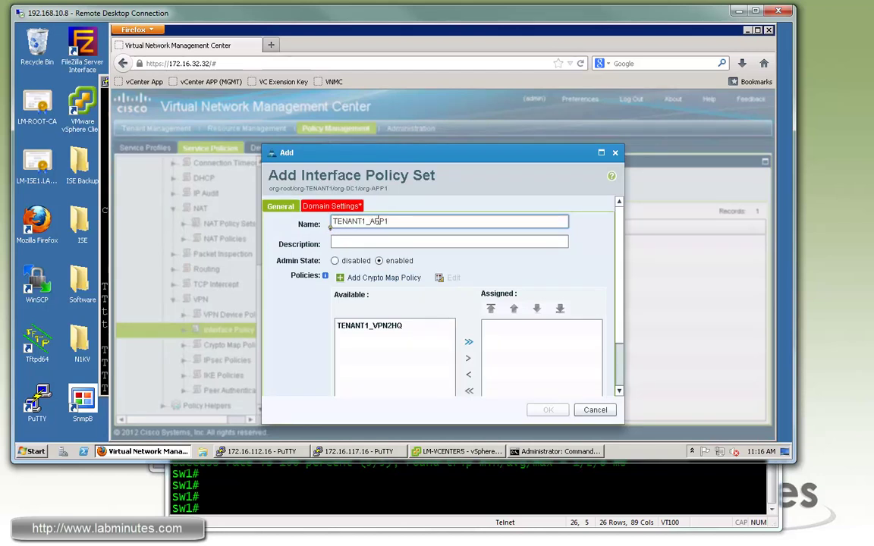
pyautogui.write('_VPN')
pyautogui.click(370, 326)
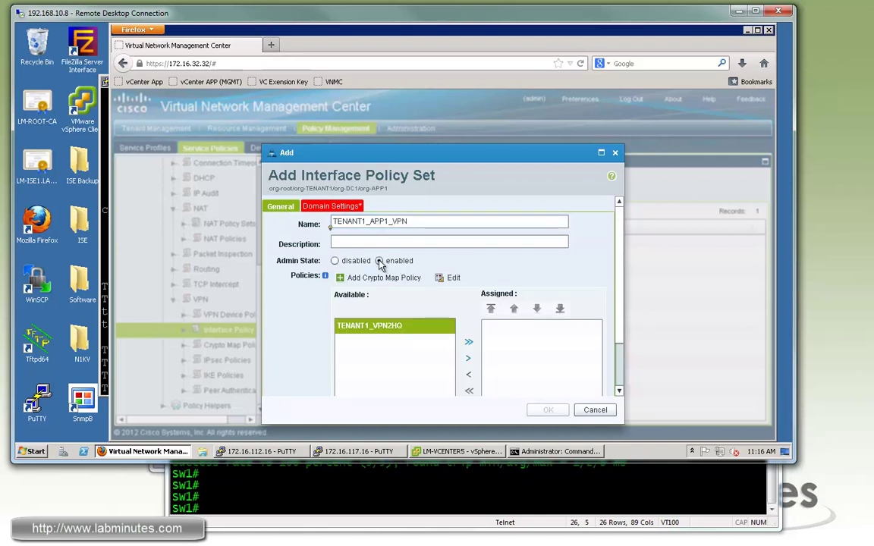
pyautogui.click(469, 358)
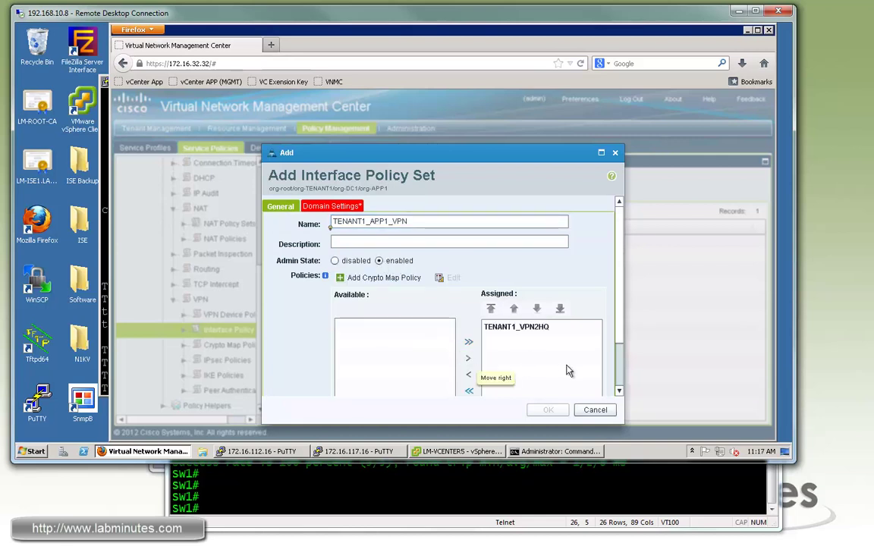
pyautogui.click(542, 331)
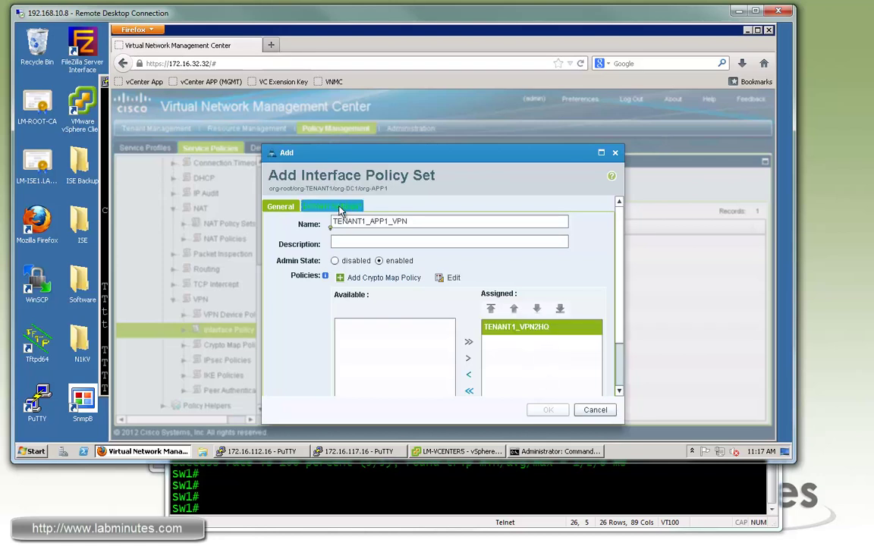
# - Enable IKE V1, keep Do Not Fragment at Copy, and save the policy set
pyautogui.click(339, 208)
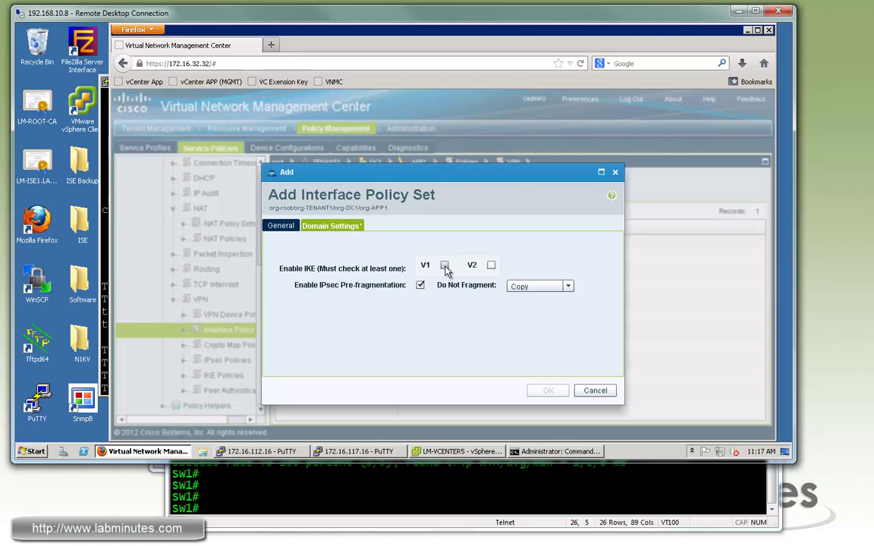
pyautogui.click(445, 265)
pyautogui.click(567, 286)
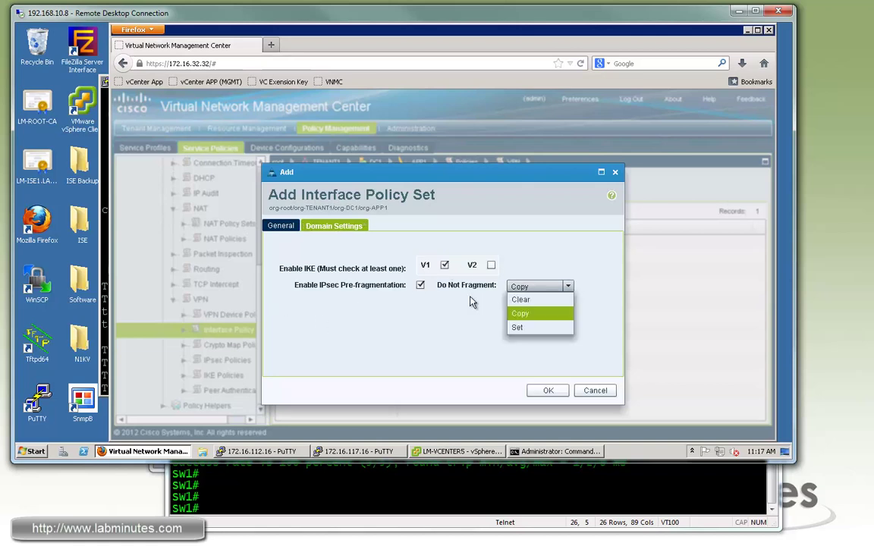
pyautogui.click(526, 288)
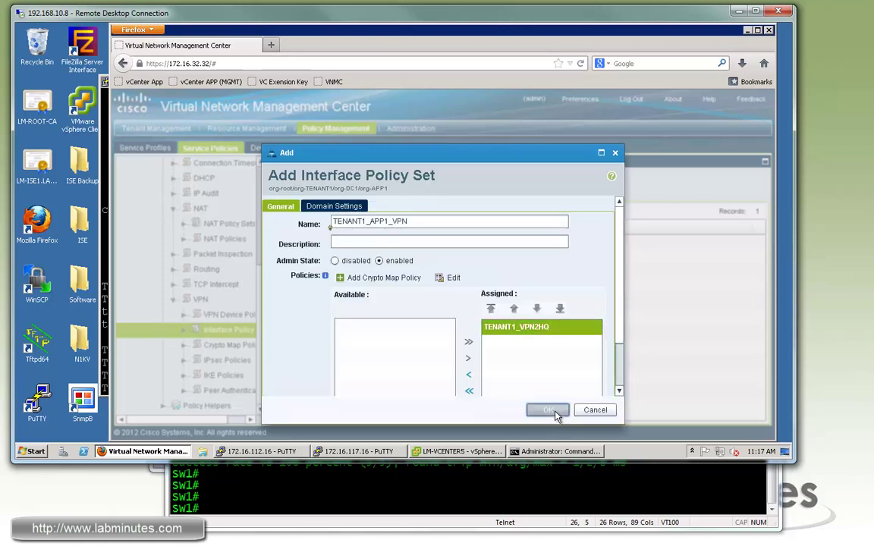
pyautogui.click(549, 411)
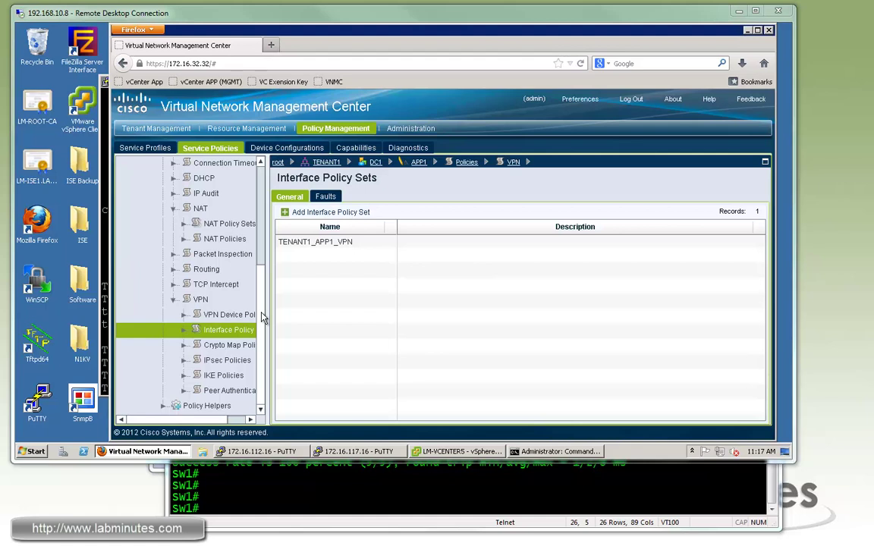
# - Go through APP1's NAT policies to its Policy Helpers page
pyautogui.scroll(5, 256, 185)
pyautogui.scroll(-4, 253, 312)
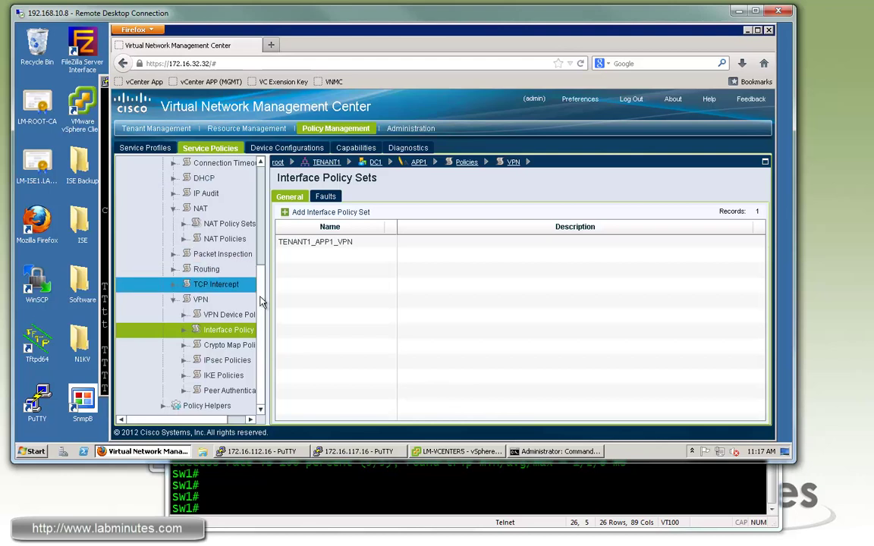
pyautogui.scroll(3, 227, 280)
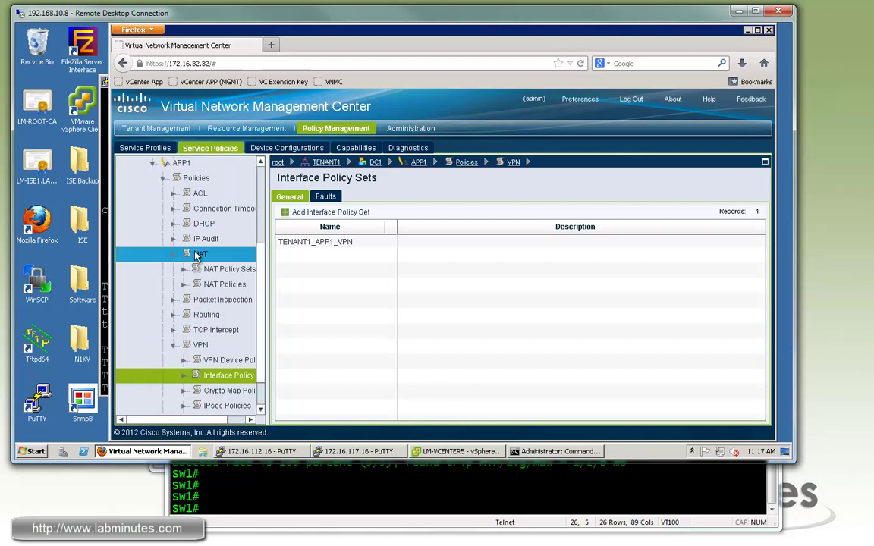
pyautogui.click(197, 256)
pyautogui.scroll(-3, 197, 342)
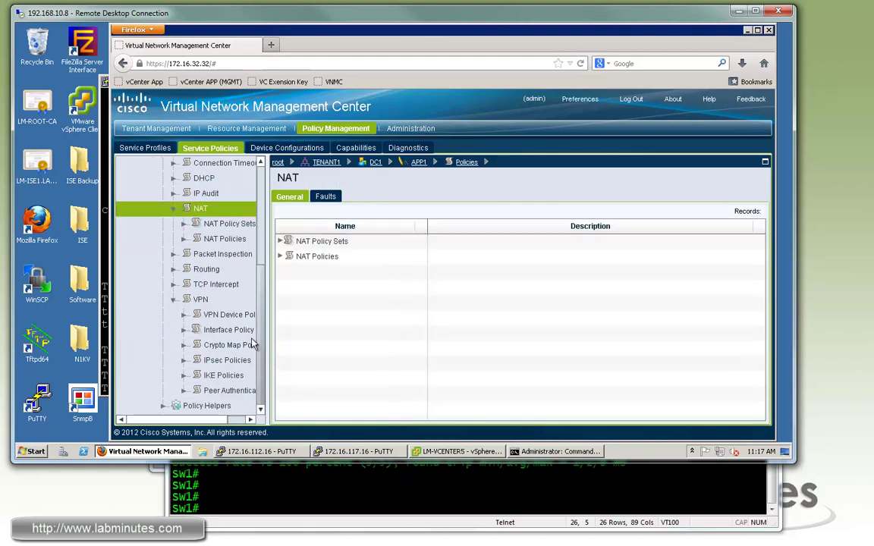
pyautogui.click(194, 406)
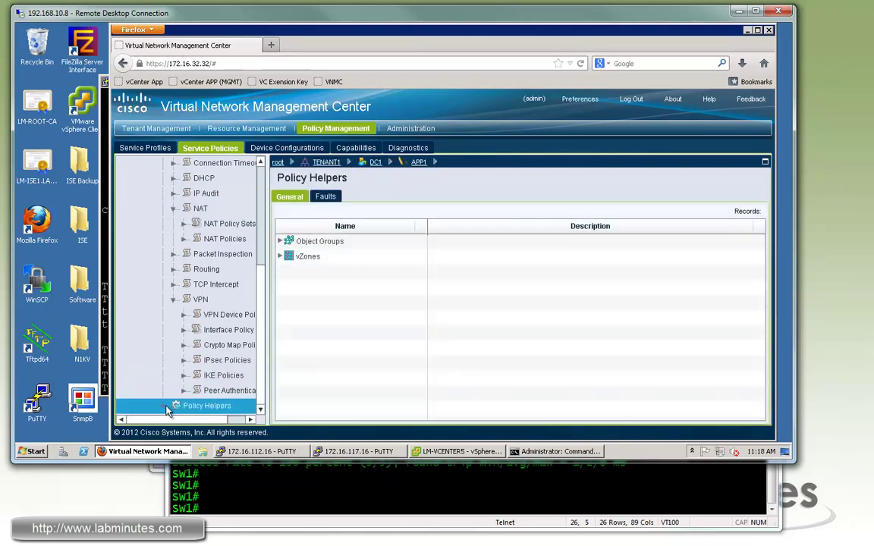
# - Create object group OBJ_HQ_NET matching on the IP Address attribute
pyautogui.click(280, 243)
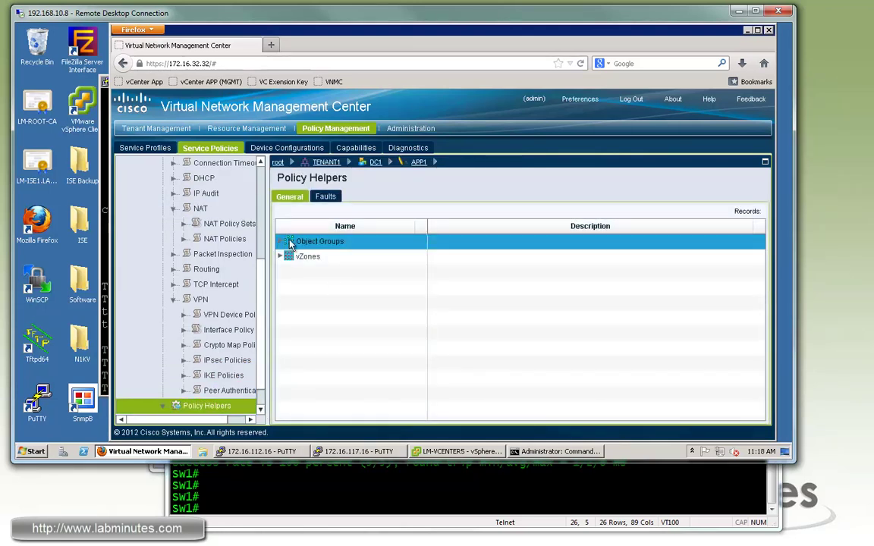
pyautogui.click(320, 242)
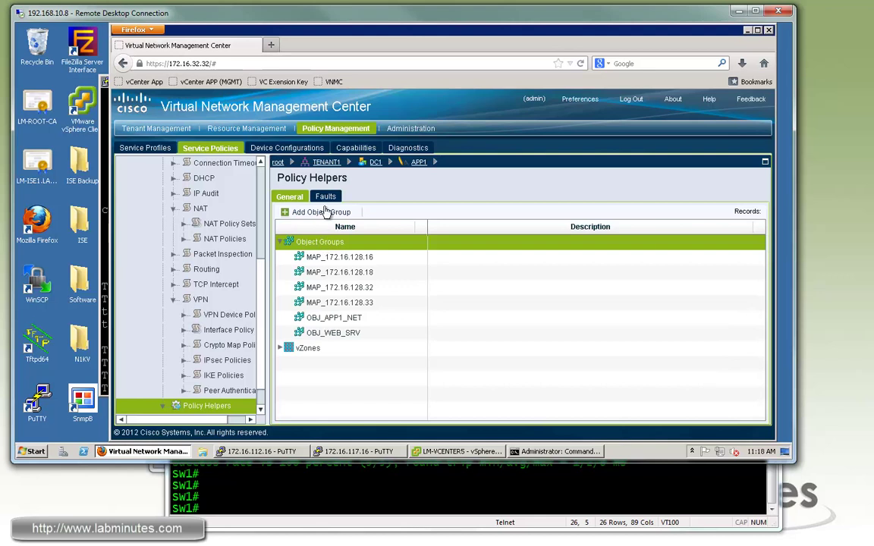
pyautogui.click(326, 213)
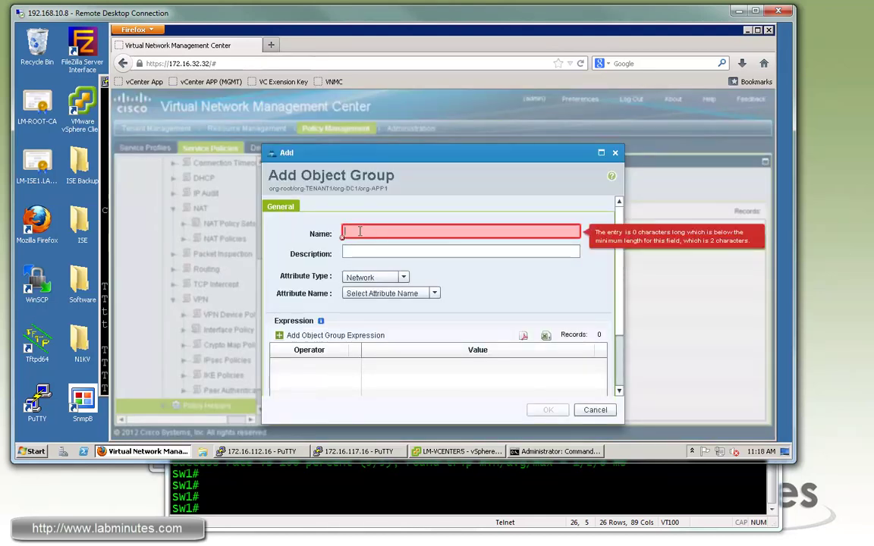
pyautogui.write('OBJ_HQ_NET')
pyautogui.click(434, 293)
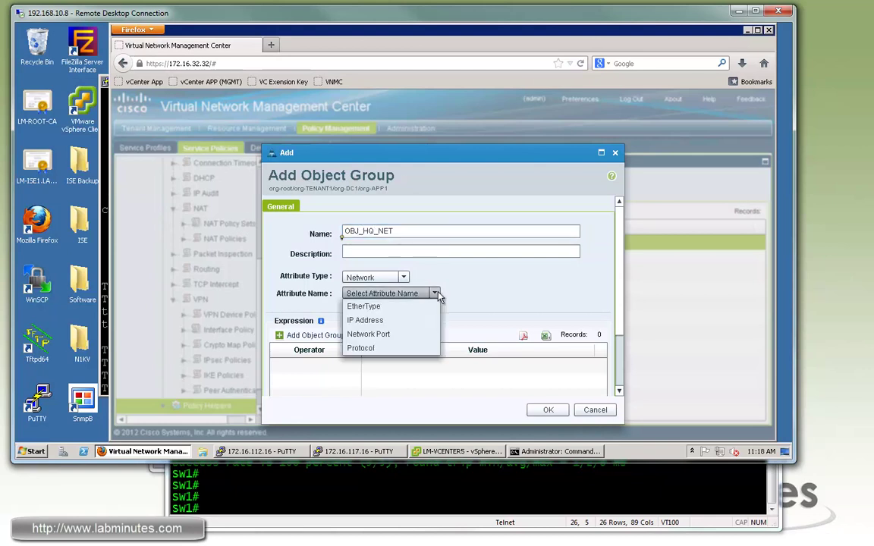
pyautogui.click(379, 321)
# - Add the prefix expression 10.0.2.0/255.255.255.0 and save the object group
pyautogui.click(334, 335)
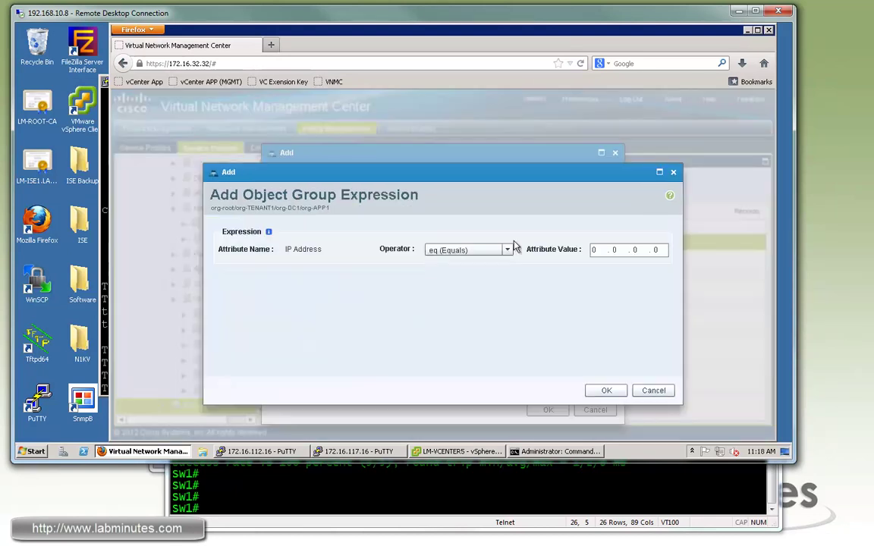
pyautogui.click(507, 250)
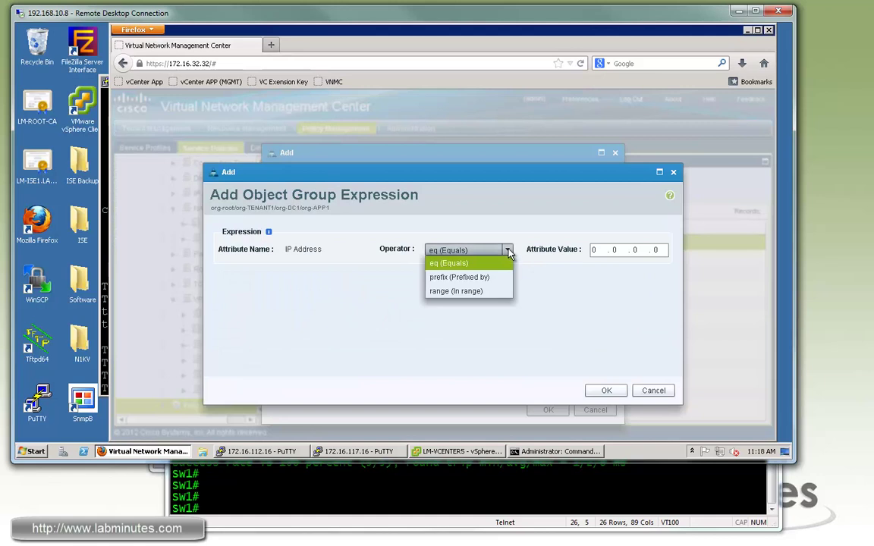
pyautogui.click(478, 279)
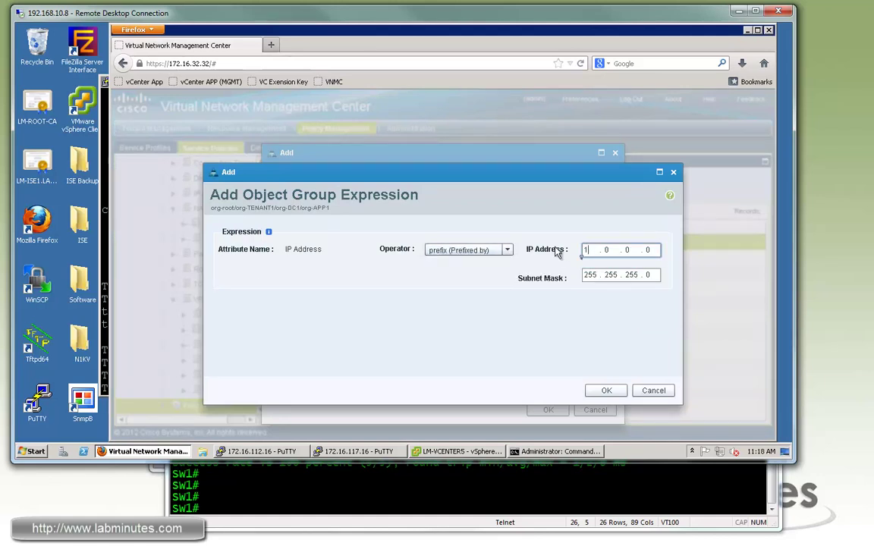
pyautogui.write('2.')
pyautogui.click(606, 390)
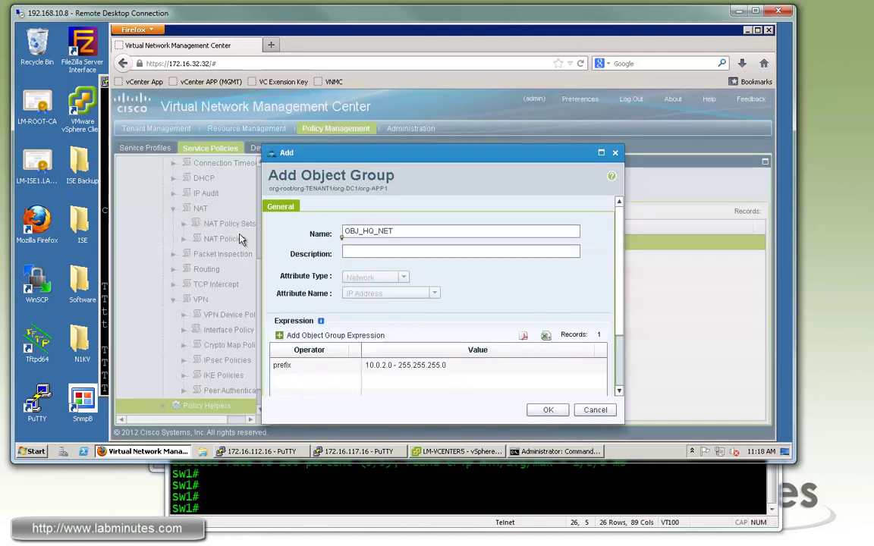
pyautogui.click(550, 412)
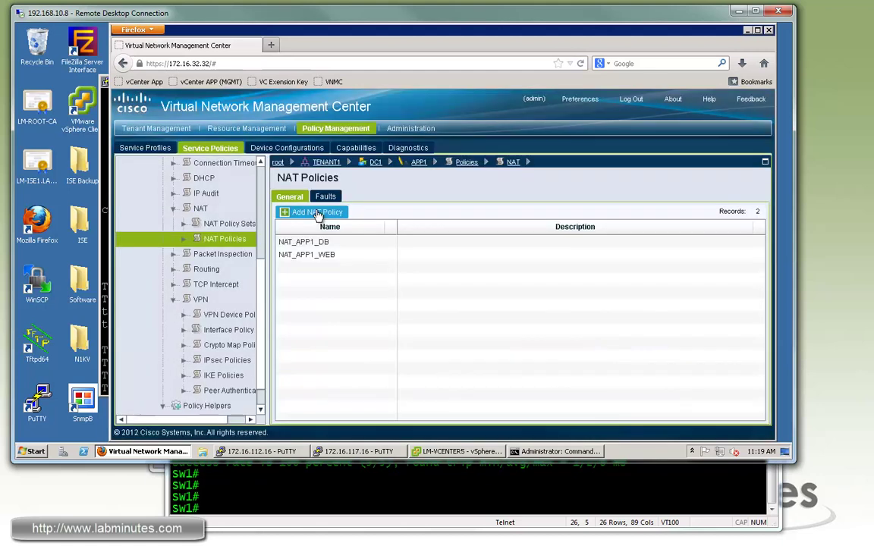
# - Start NAT policy NAT_VPN_BYPASS with rule VPN2HQ matching destination object group OBJ_HQ_NET
pyautogui.click(317, 213)
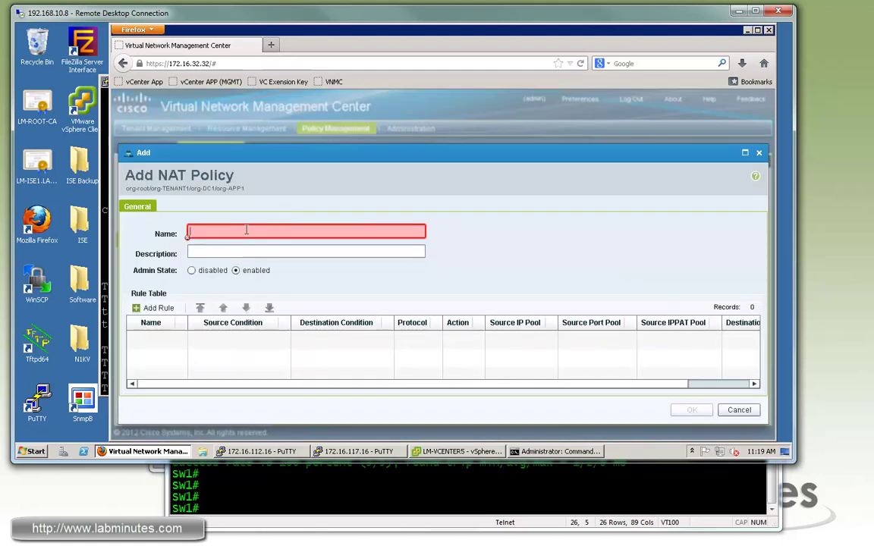
pyautogui.write('NAT_VPN_BYPASS')
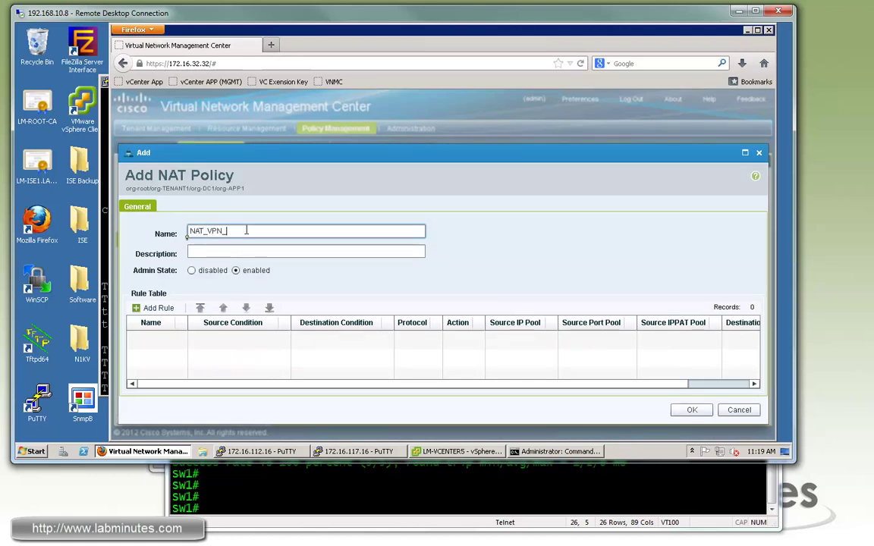
pyautogui.click(159, 309)
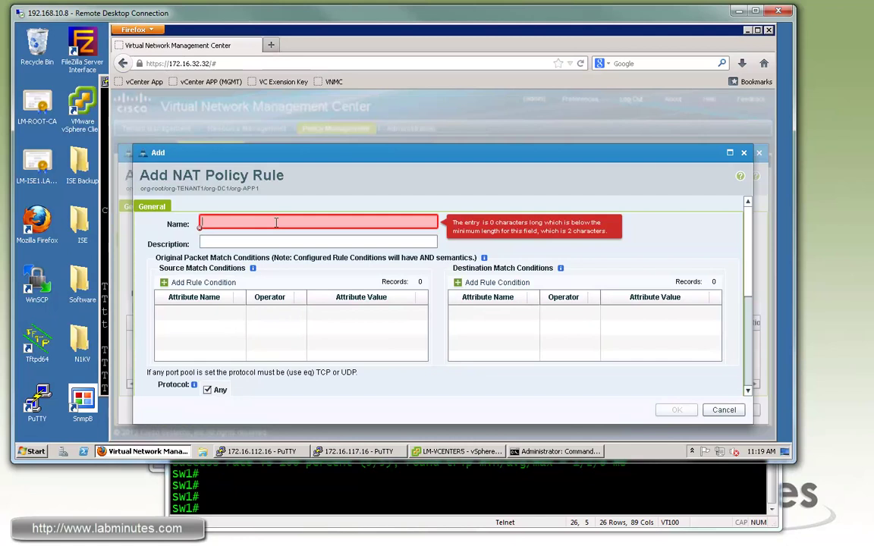
pyautogui.write('VPN2H')
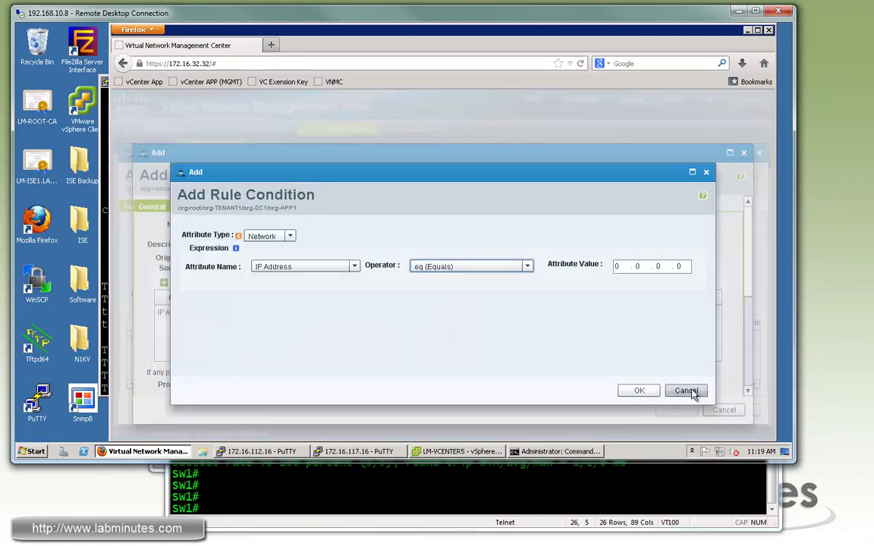
pyautogui.write('Q')
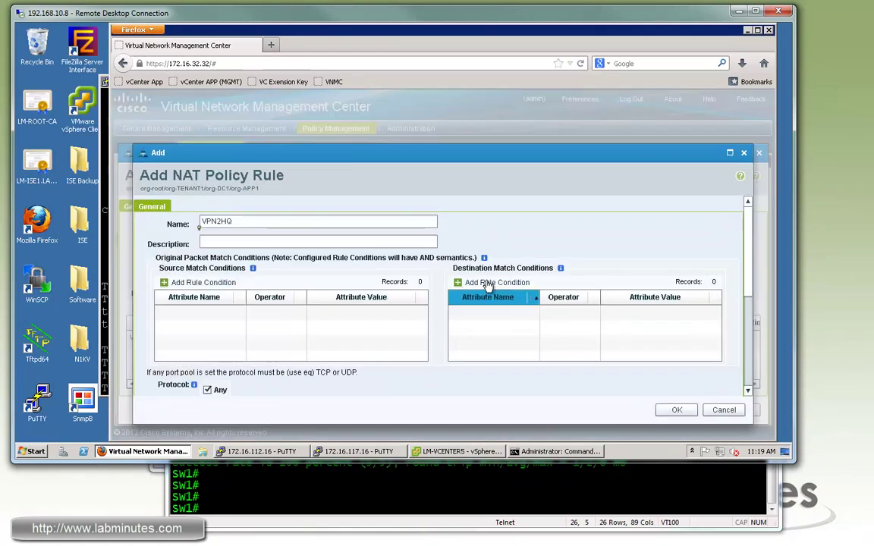
pyautogui.click(488, 284)
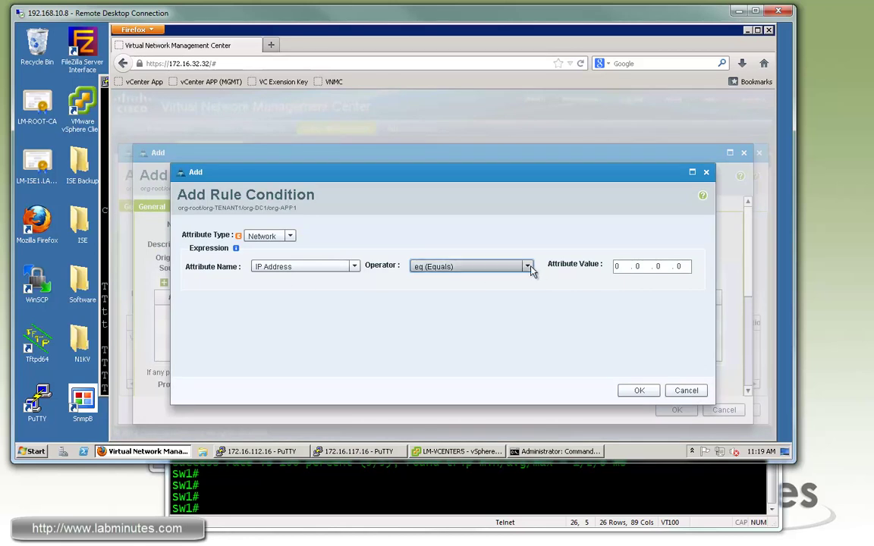
pyautogui.click(493, 269)
pyautogui.click(457, 297)
pyautogui.click(646, 266)
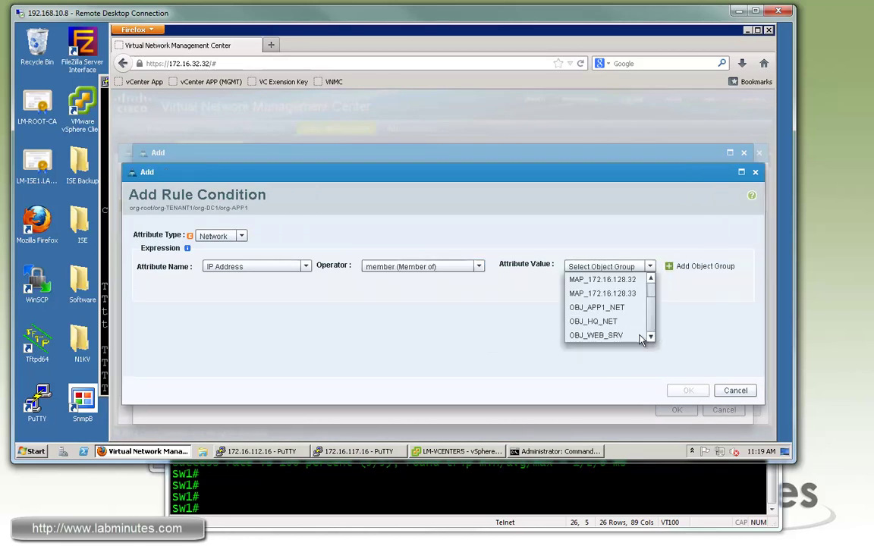
pyautogui.click(596, 320)
pyautogui.click(690, 391)
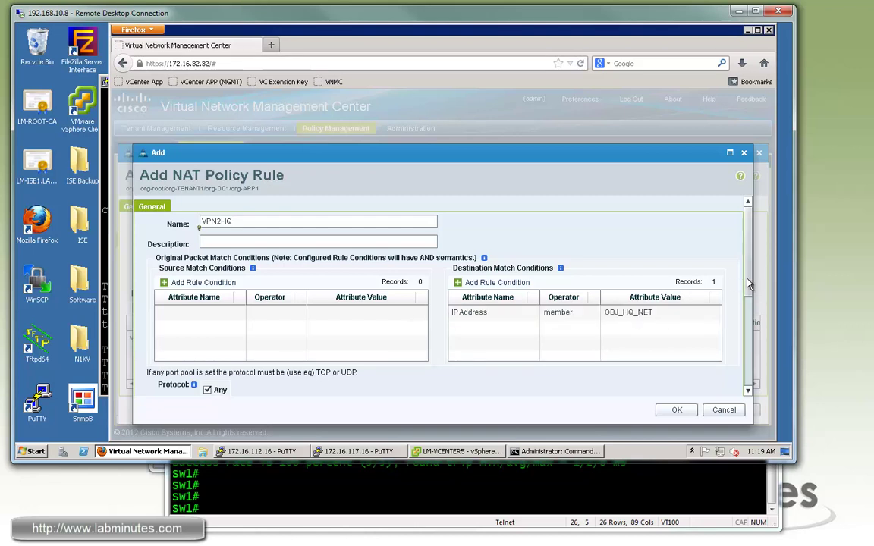
# - Set the rule's destination IP pool to OBJ_HQ_NET, then save the rule and policy
pyautogui.scroll(-3, 748, 284)
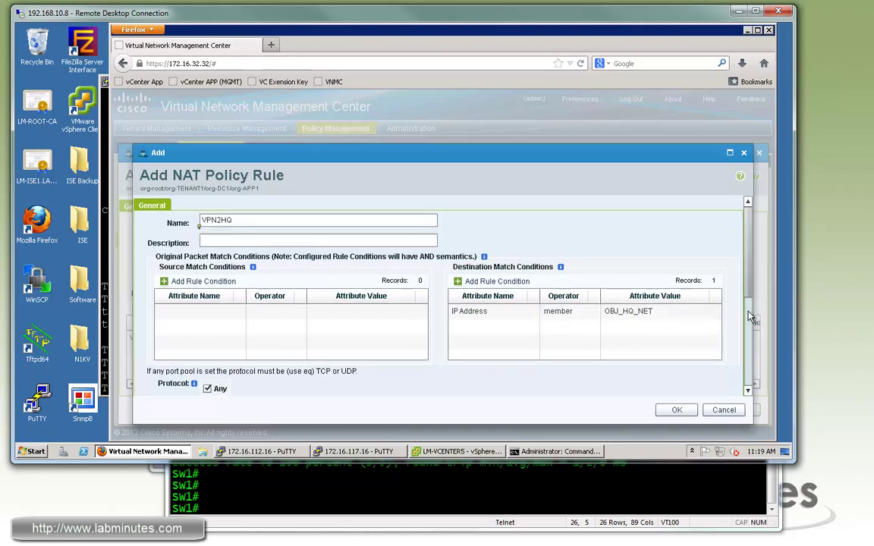
pyautogui.click(522, 304)
pyautogui.moveTo(527, 339); pyautogui.dragTo(523, 372)
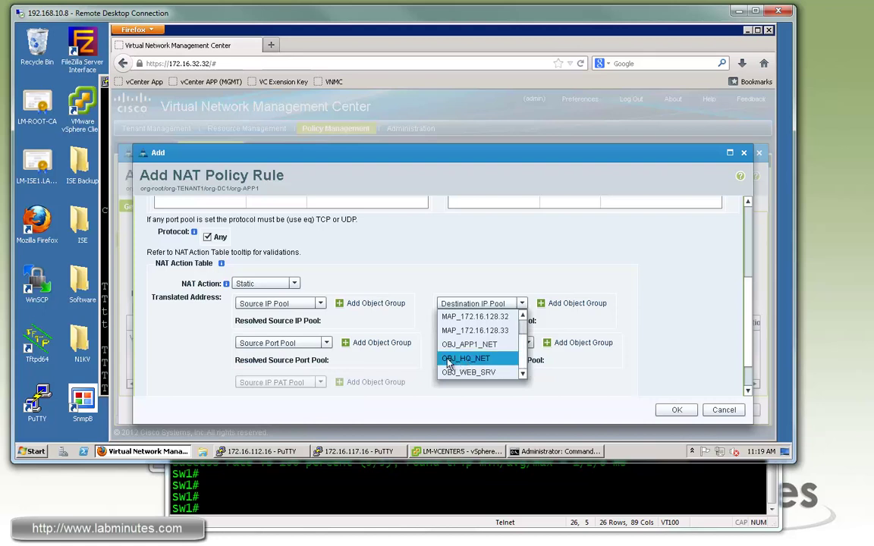
pyautogui.click(448, 360)
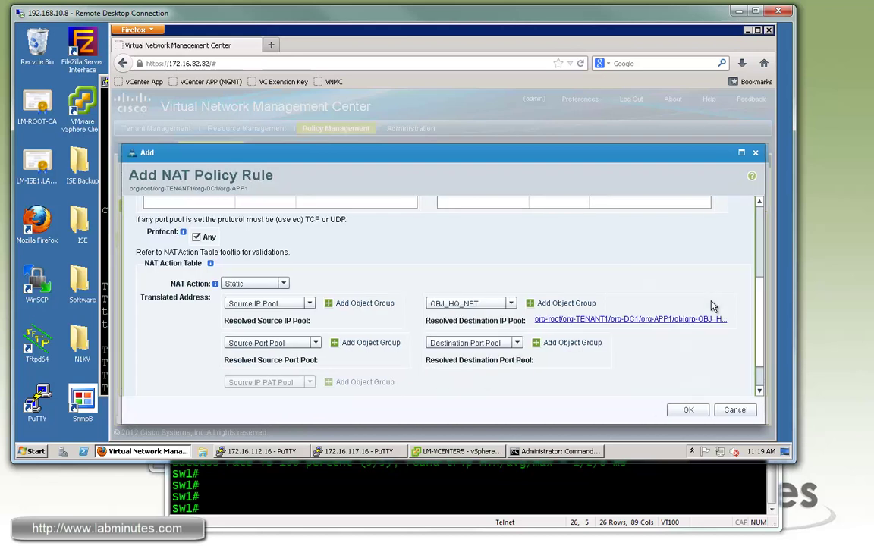
pyautogui.scroll(-2, 680, 306)
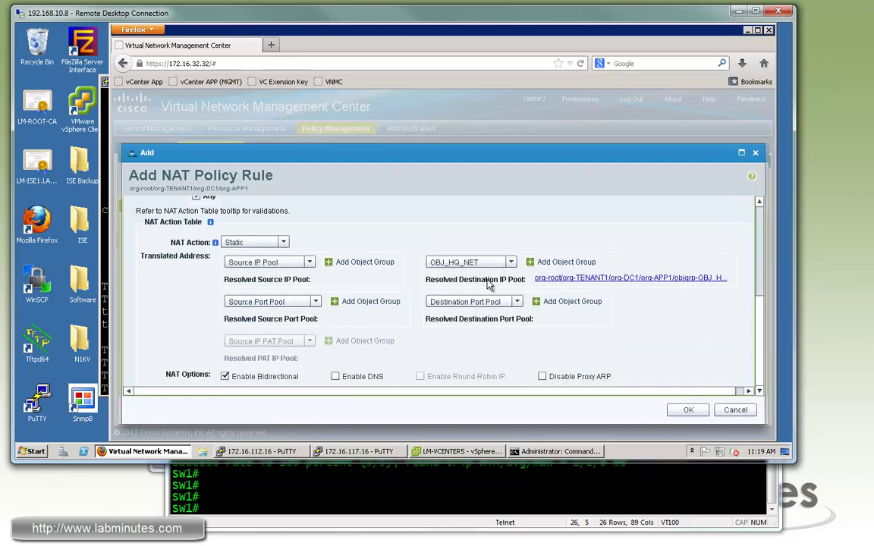
pyautogui.click(688, 409)
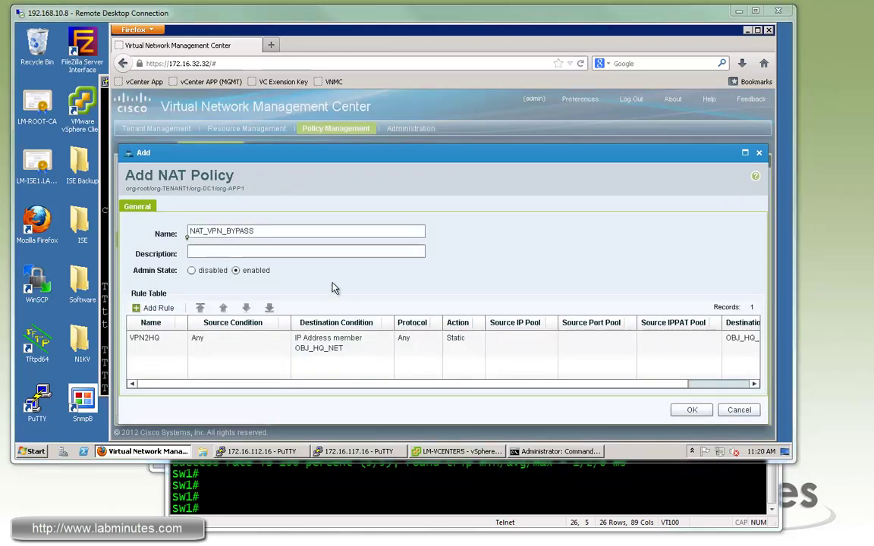
pyautogui.click(692, 410)
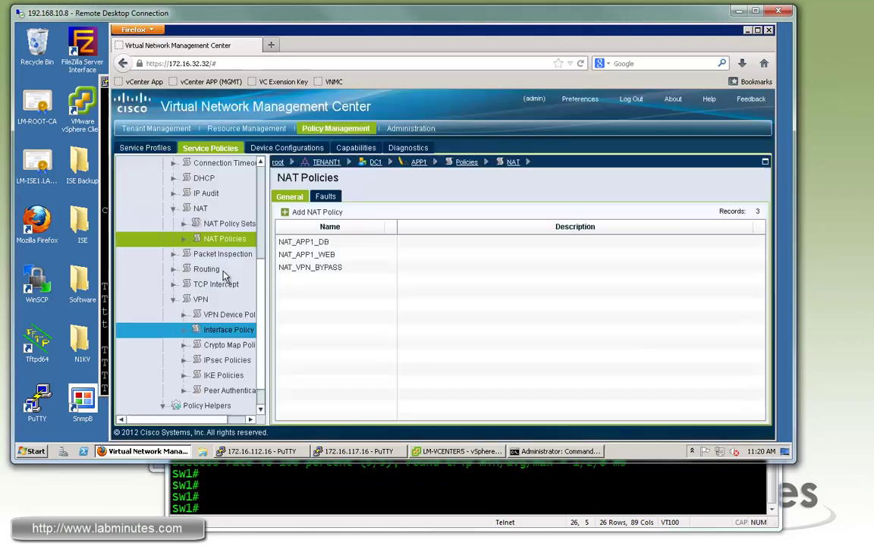
# - Assign NAT_VPN_BYPASS at the top of the NAT_APP1_WEB policy set and save it
pyautogui.click(228, 223)
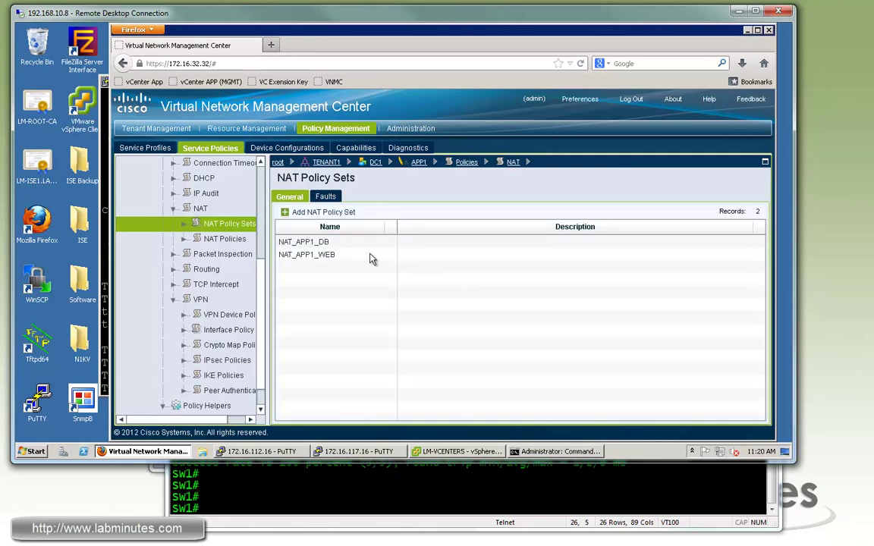
pyautogui.click(318, 254)
pyautogui.click(391, 212)
pyautogui.click(376, 356)
pyautogui.click(467, 362)
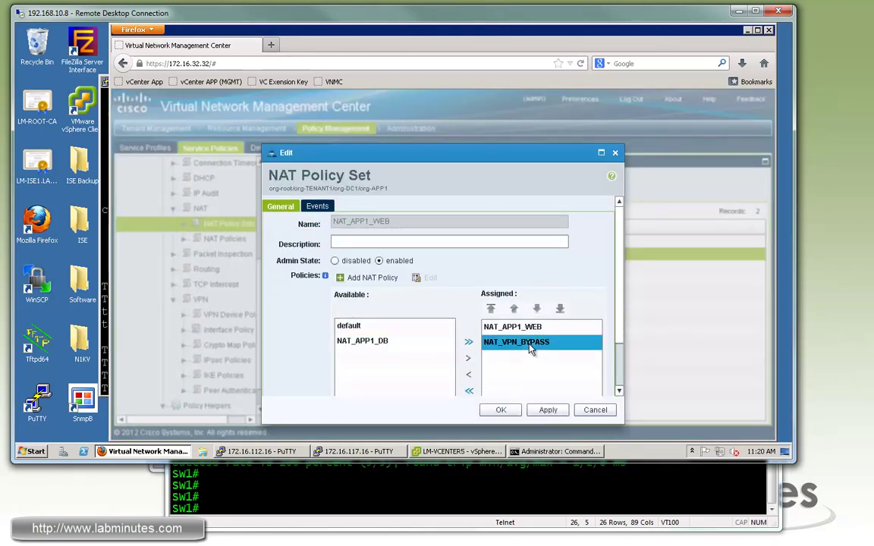
pyautogui.click(514, 309)
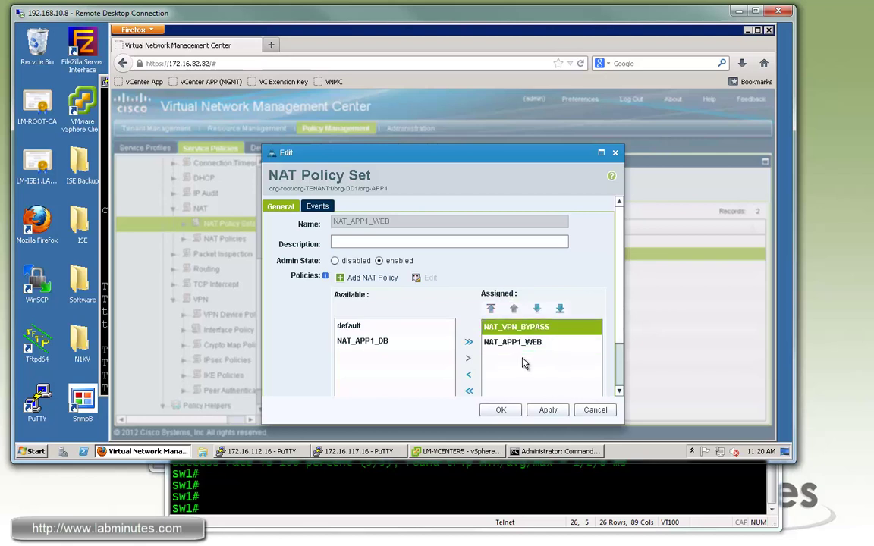
pyautogui.click(548, 411)
pyautogui.click(500, 410)
# - Assign NAT_VPN_BYPASS at the top of the NAT_APP1_DB policy set and save it
pyautogui.click(349, 242)
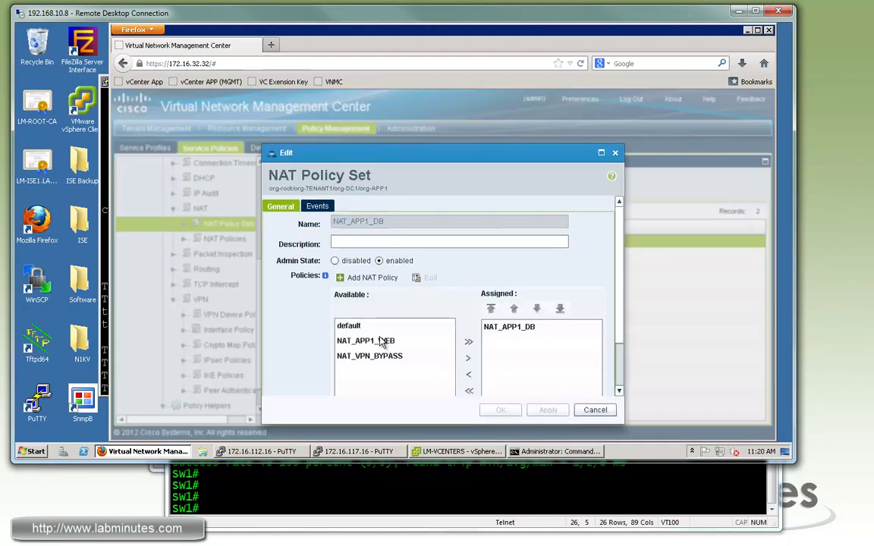
pyautogui.click(390, 356)
pyautogui.click(468, 357)
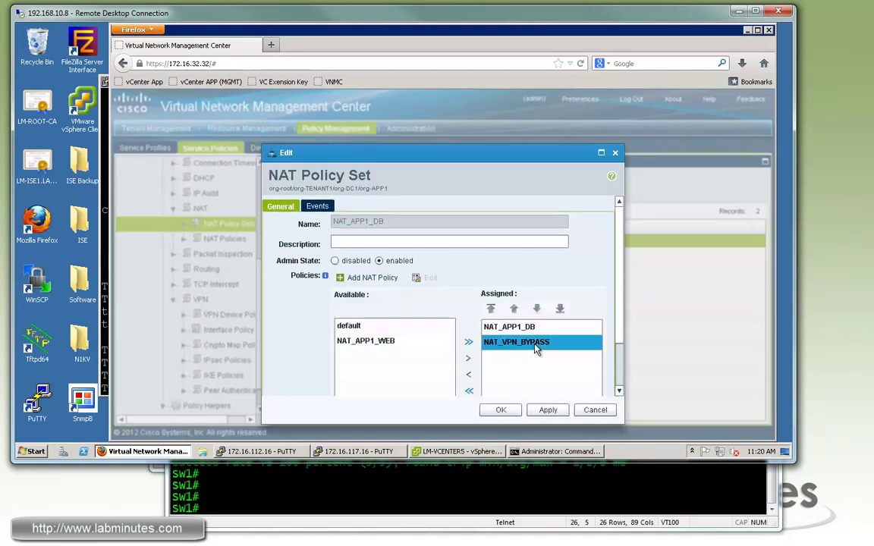
pyautogui.click(491, 309)
pyautogui.click(547, 410)
pyautogui.click(500, 410)
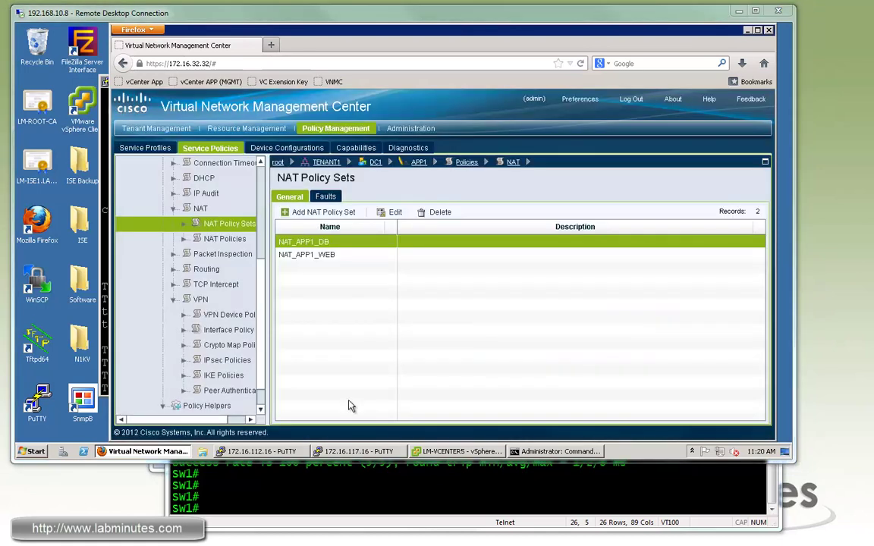
pyautogui.click(358, 451)
# - Run 'sh nat' on the ASA and highlight NAT_VPN_BYPASS rules 1, 3 and 4 toward OBJ_HQ_NET
pyautogui.press('Return')
pyautogui.press('Return')
pyautogui.press('Return')
pyautogui.write('sh nat')
pyautogui.press('Return')
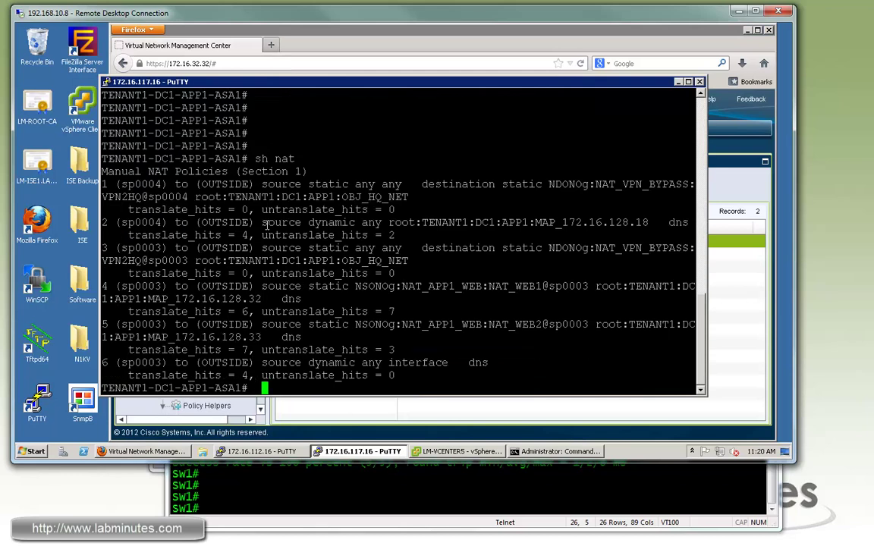
pyautogui.moveTo(104, 183); pyautogui.dragTo(421, 196)
pyautogui.click(421, 197)
pyautogui.moveTo(322, 184); pyautogui.dragTo(140, 196)
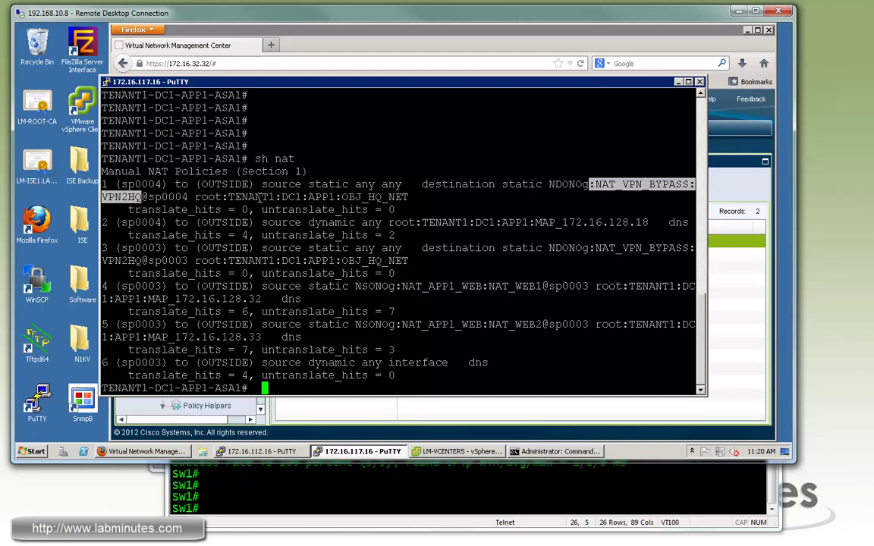
pyautogui.moveTo(425, 260); pyautogui.dragTo(100, 249)
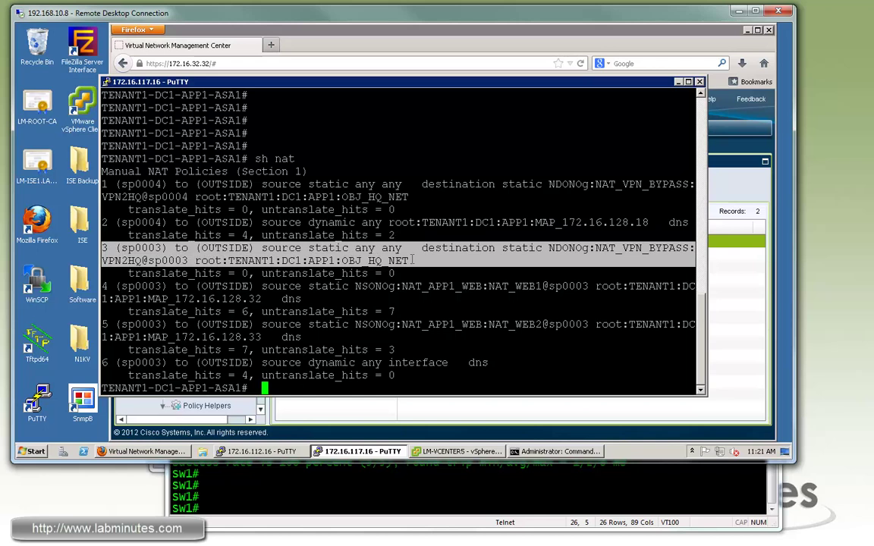
pyautogui.moveTo(302, 299); pyautogui.dragTo(695, 299)
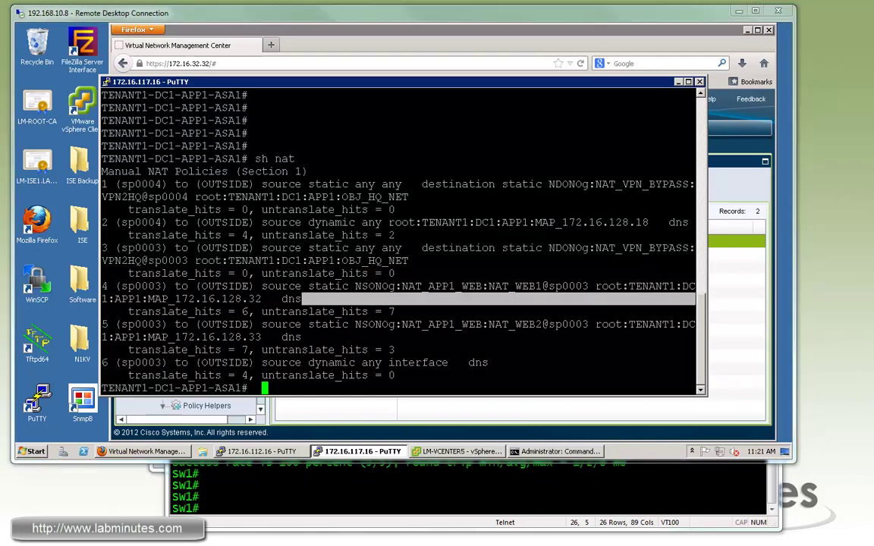
pyautogui.hotkey('alt', 'Tab')
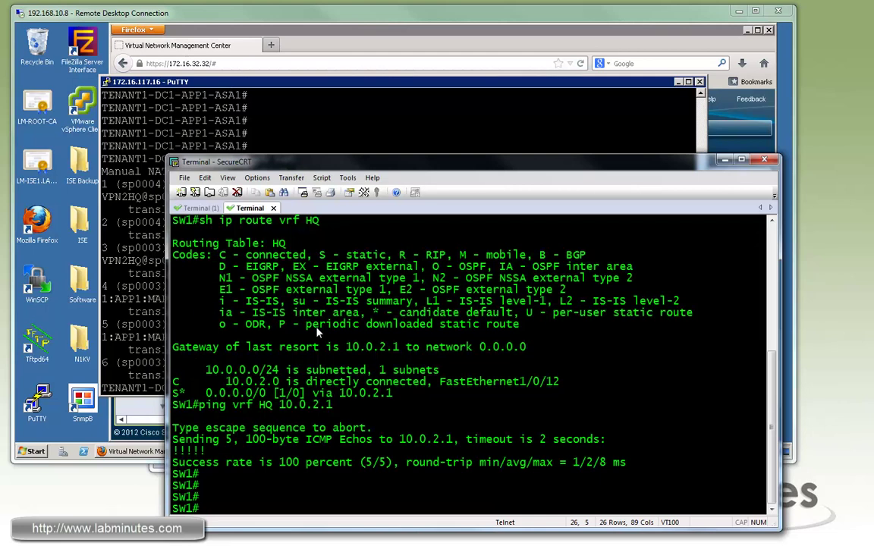
# - Ping 10.0.1.32 from SW1's HQ VRF
pyautogui.press('Return')
pyautogui.press('Return')
pyautogui.press('Return')
pyautogui.write('ping vrf HQ 10.0.1.32')
pyautogui.press('Return')
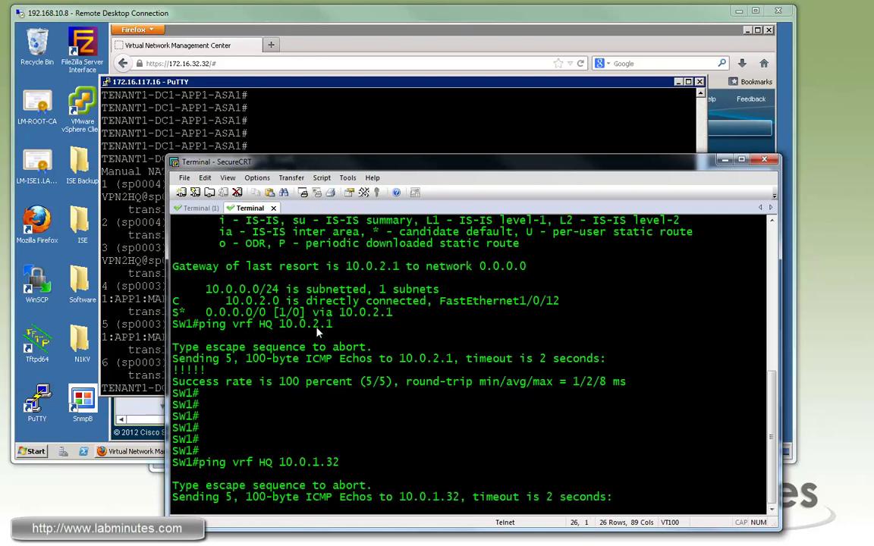
# - On FW1, note the IKE SA stuck in MM_WAIT_MSG2 and ping 172.16.128.16 successfully
pyautogui.hotkey('ctrl', 'Tab')
pyautogui.write('sh cry isa sa')
pyautogui.press('Return')
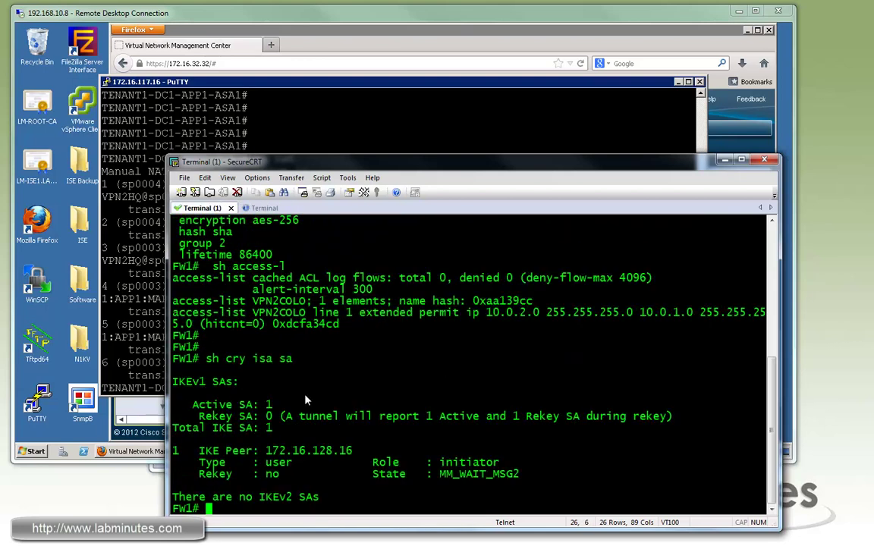
pyautogui.doubleClick(471, 474)
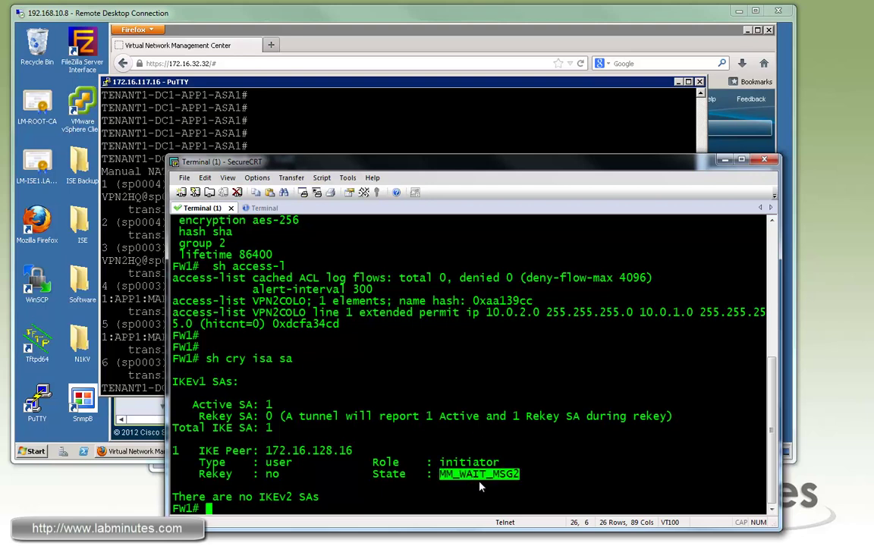
pyautogui.click(317, 376)
pyautogui.write('ping 172.16.128')
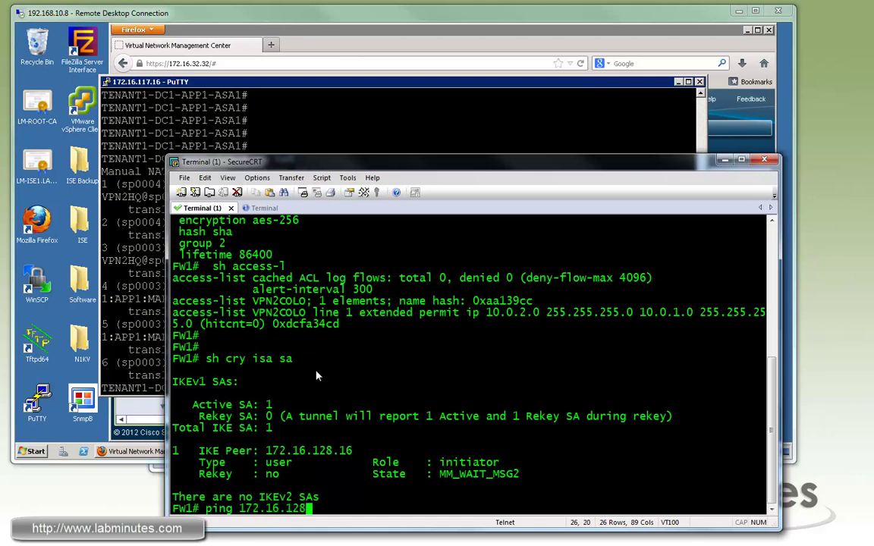
pyautogui.write('.16')
pyautogui.press('Return')
pyautogui.press('Return')
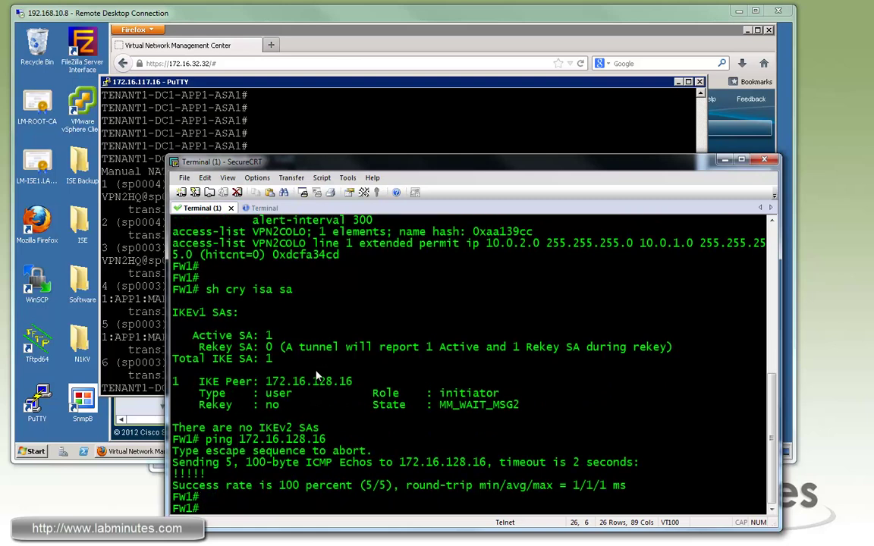
pyautogui.click(297, 112)
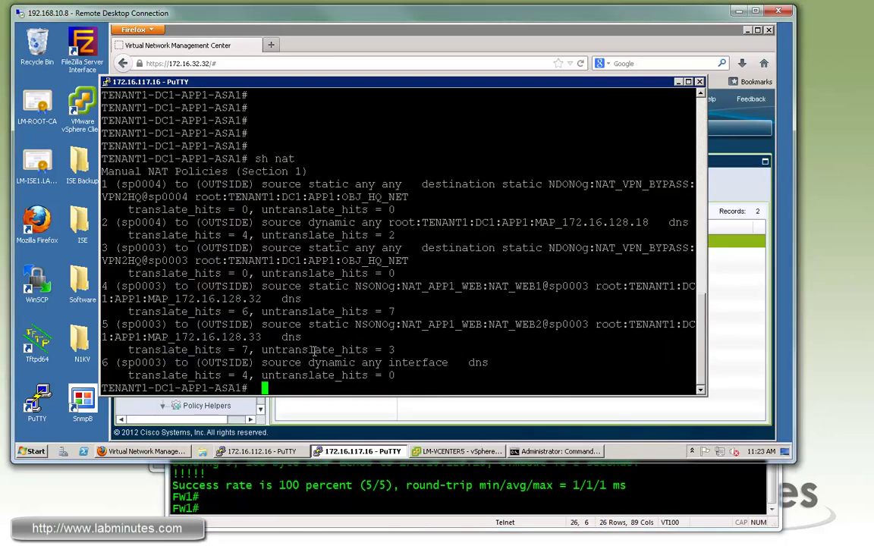
# - Run 'sh cry isa sa' on the ASA, which reports no IKEv1 or IKEv2 SAs
pyautogui.write('sh cry isa sa')
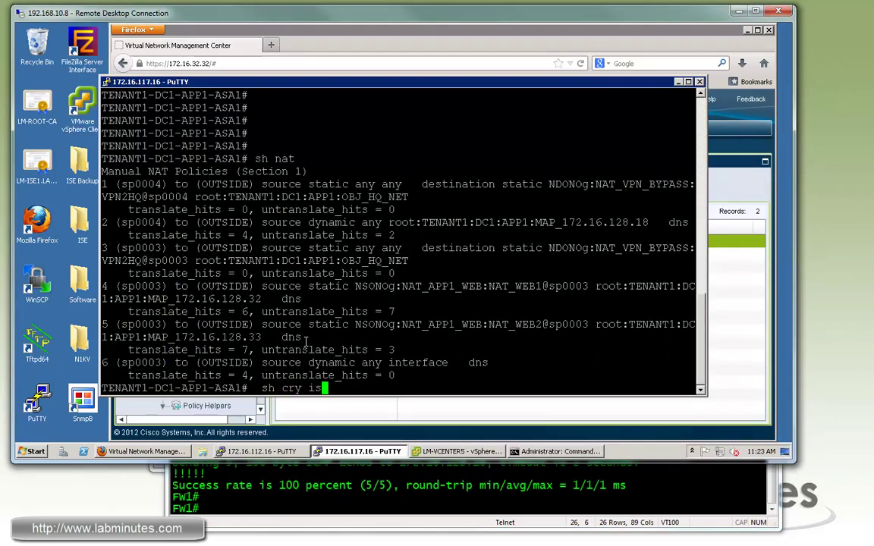
pyautogui.press('Return')
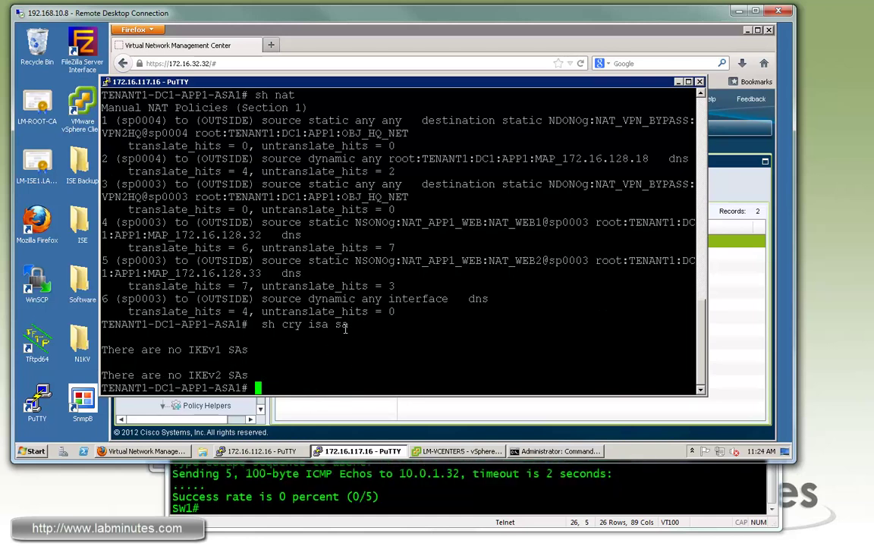
pyautogui.click(463, 35)
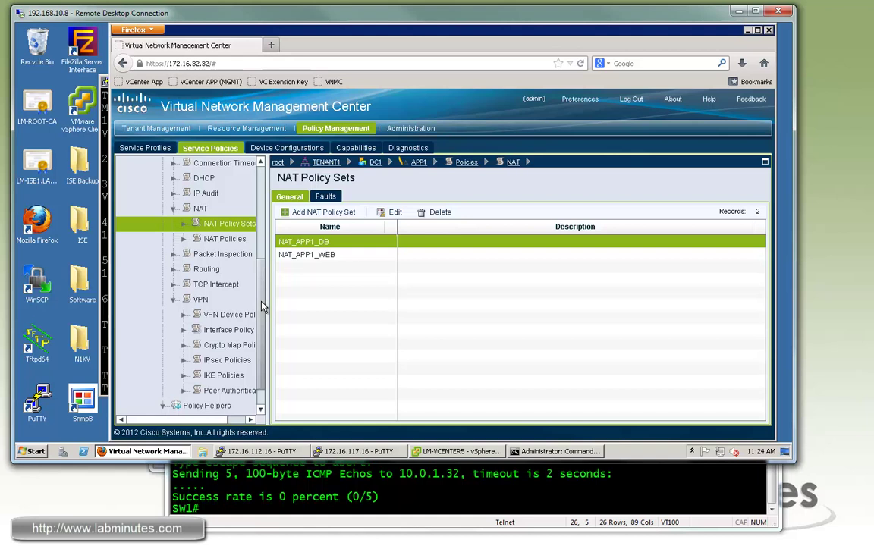
# - Set SEC_PROFILE_APP1_OUTSIDE's VPN interface policy set to TENANT1_APP1_VPN and save
pyautogui.scroll(3, 262, 306)
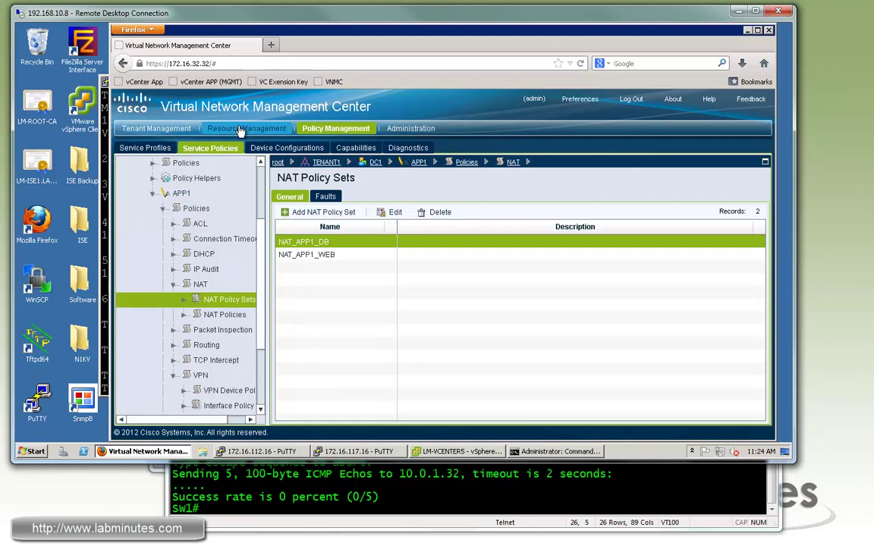
pyautogui.click(145, 147)
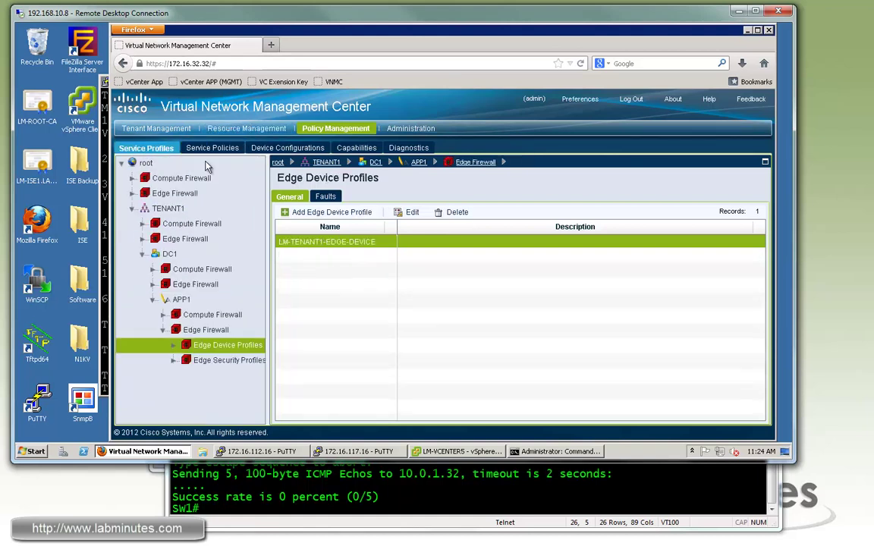
pyautogui.click(180, 364)
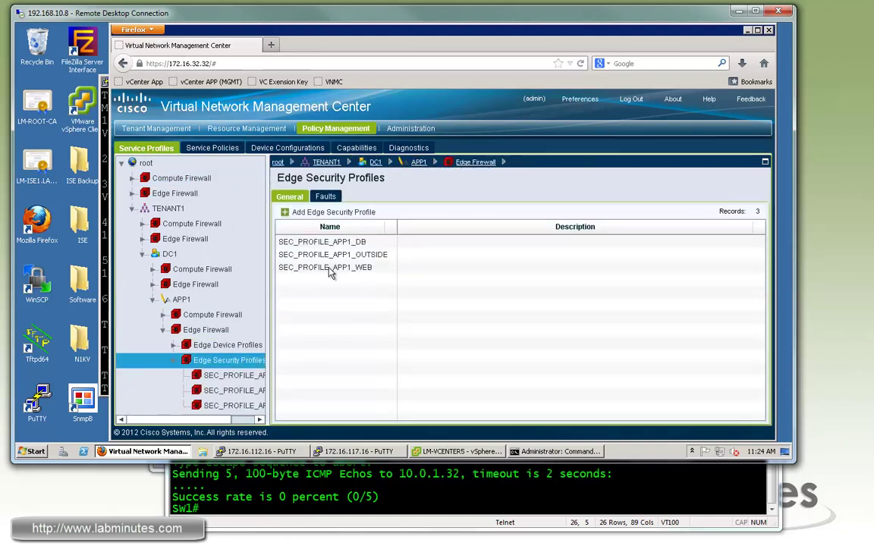
pyautogui.click(346, 258)
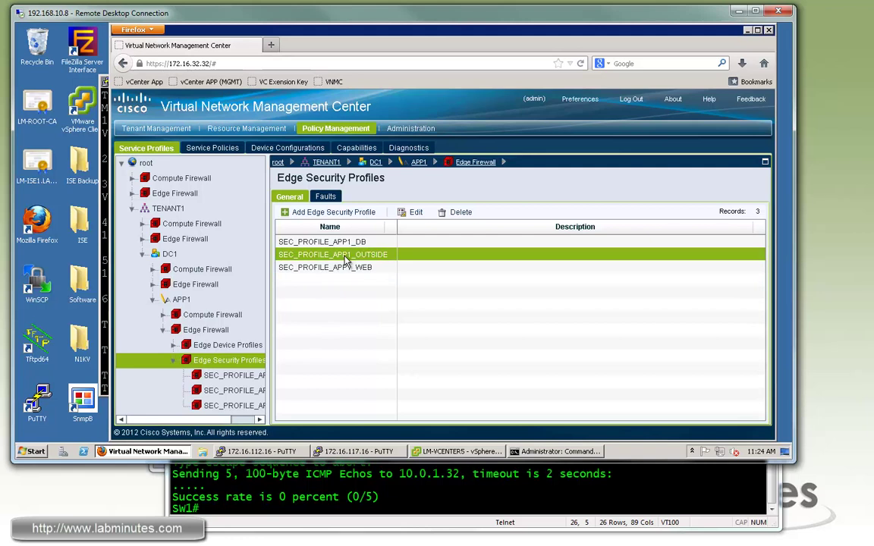
pyautogui.click(413, 212)
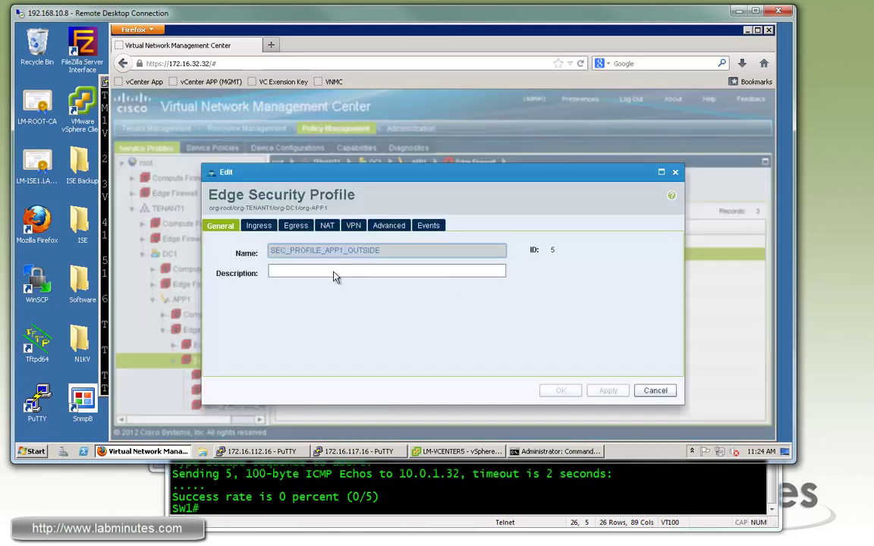
pyautogui.click(354, 225)
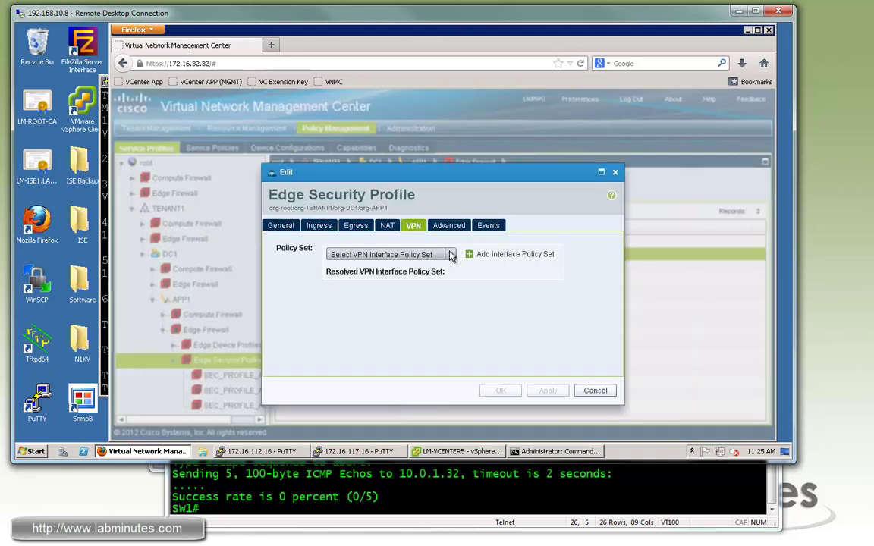
pyautogui.click(449, 255)
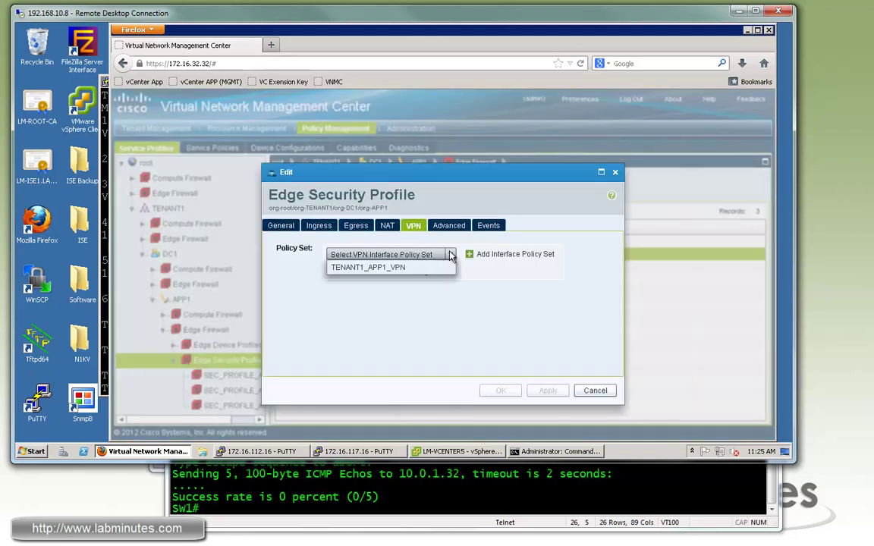
pyautogui.click(393, 274)
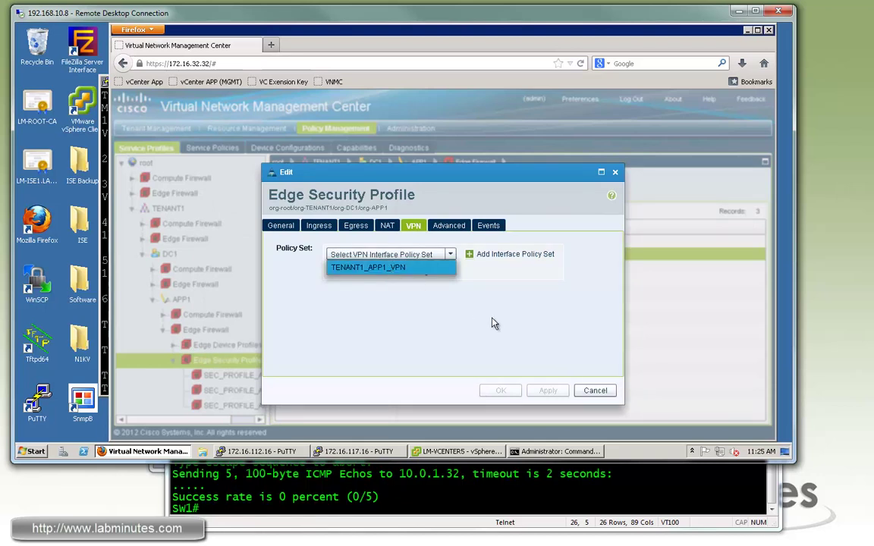
pyautogui.click(529, 391)
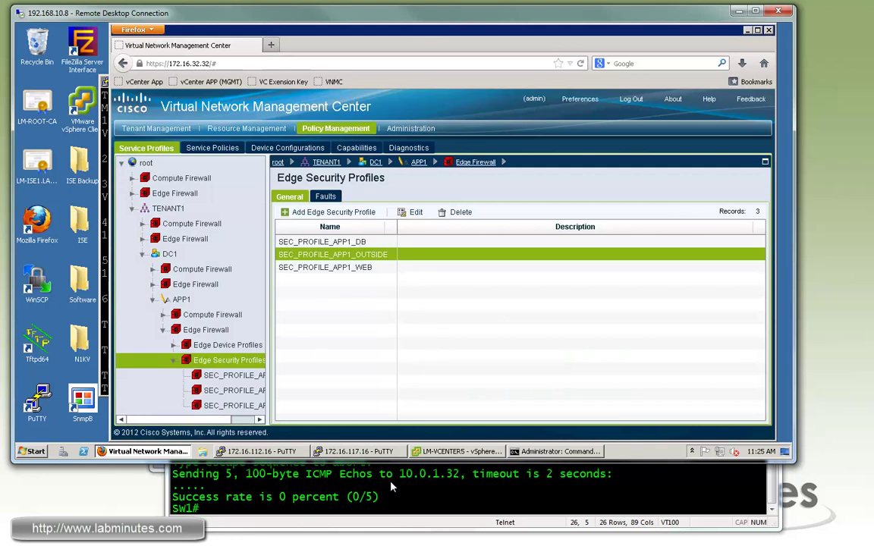
pyautogui.click(337, 464)
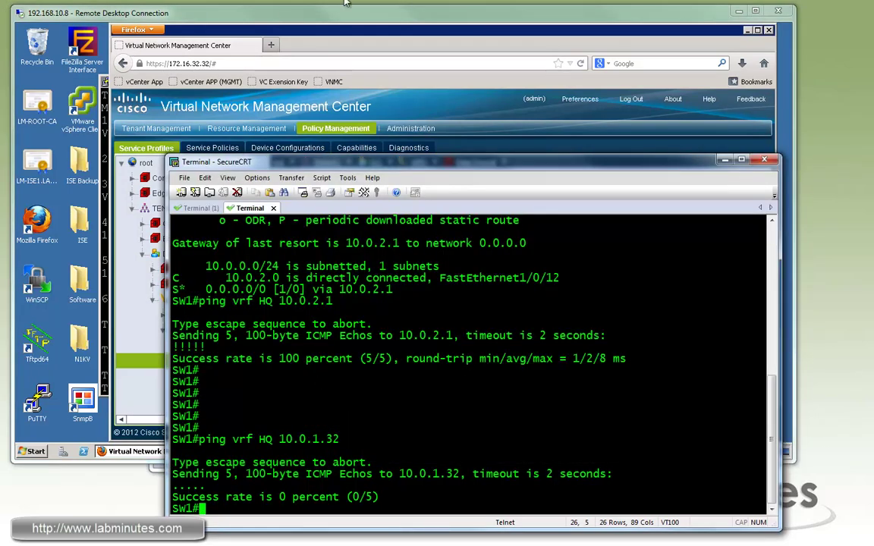
# - Run 'sh run cryp' in the 172.16.117.16 ASA PuTTY session
pyautogui.click(256, 18)
pyautogui.click(320, 450)
pyautogui.click(310, 431)
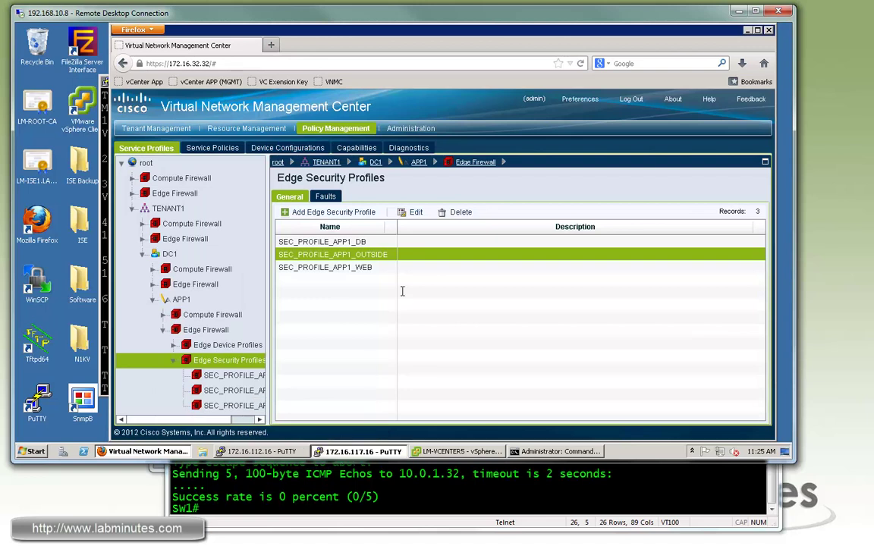
pyautogui.press('Return')
pyautogui.press('Return')
pyautogui.write('sh run c')
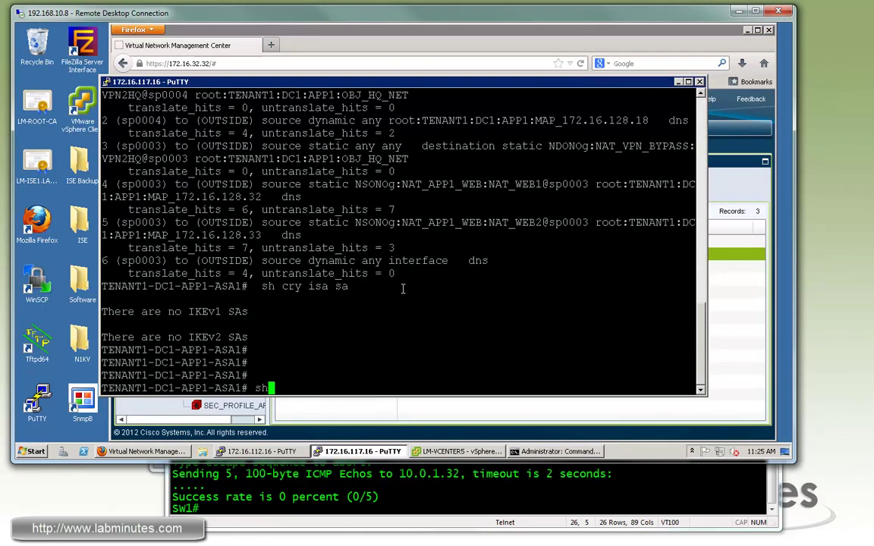
pyautogui.write('ryp')
pyautogui.press('Return')
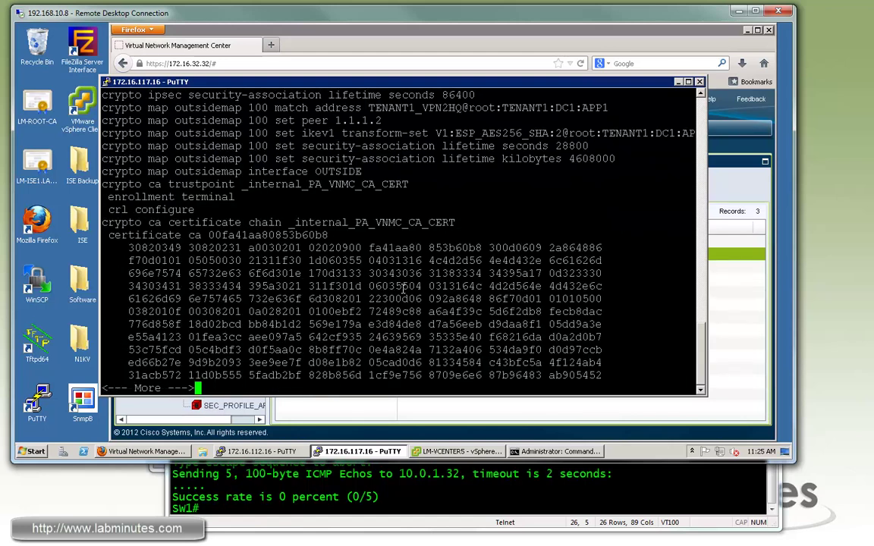
# - Highlight crypto map outsidemap 100 bound to OUTSIDE and the 'ikev1 enable OUTSIDE' line
pyautogui.moveTo(139, 108); pyautogui.dragTo(323, 146)
pyautogui.scroll(3, 701, 326)
pyautogui.click(295, 232)
pyautogui.doubleClick(258, 209)
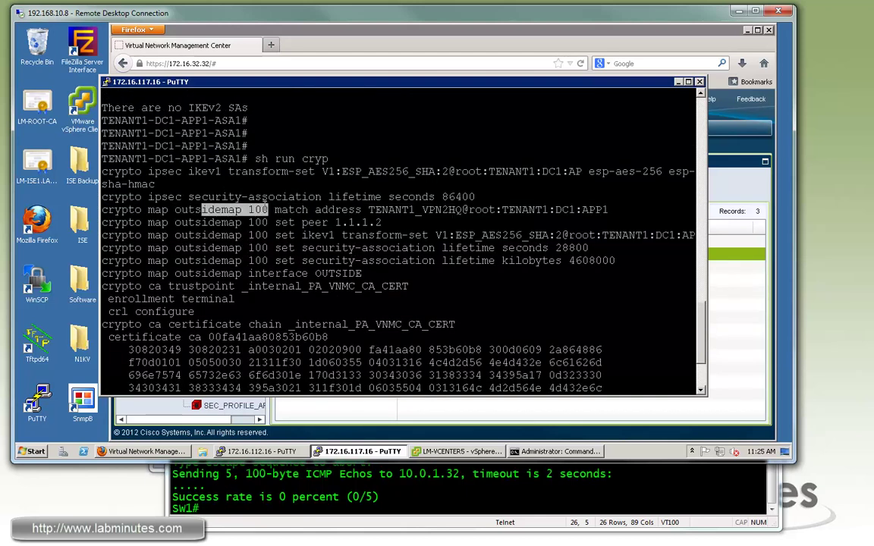
pyautogui.doubleClick(258, 260)
pyautogui.moveTo(154, 274); pyautogui.dragTo(363, 274)
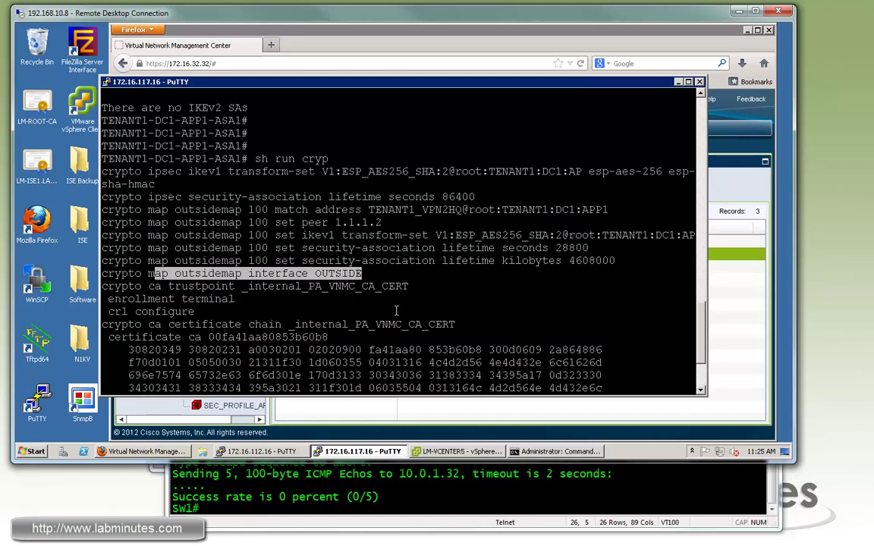
pyautogui.press('space')
pyautogui.tripleClick(184, 301)
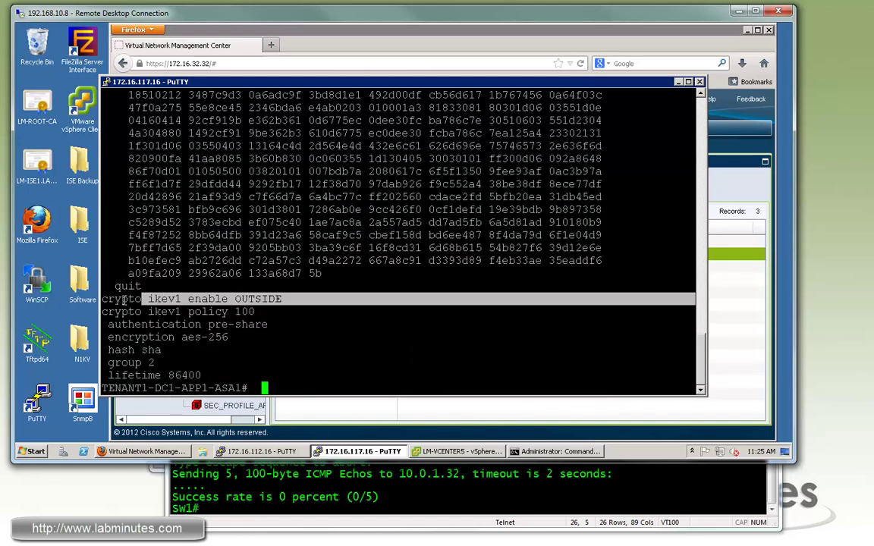
pyautogui.moveTo(149, 299); pyautogui.dragTo(281, 299)
# - Retry 'ping vrf HQ 10.0.1.32' from SW1
pyautogui.click(331, 499)
pyautogui.write('ping vrf HQ 10.0.1.32')
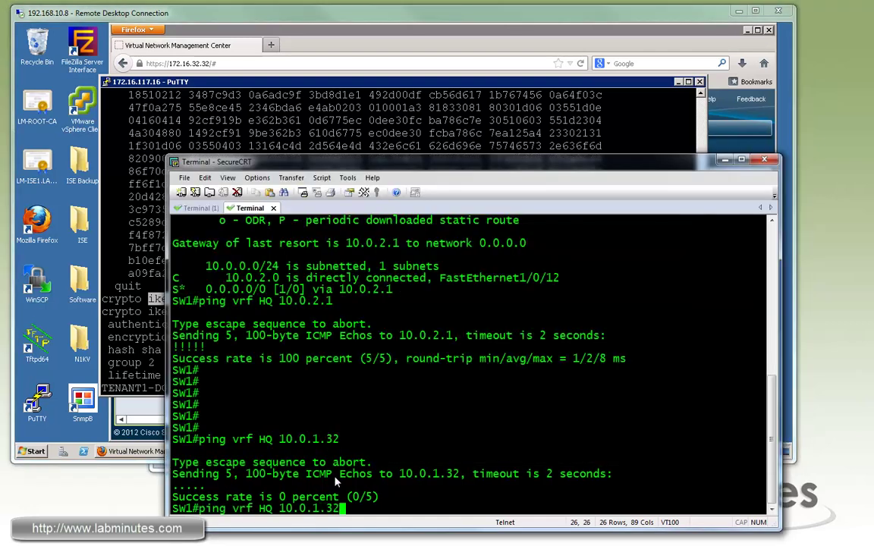
pyautogui.press('Return')
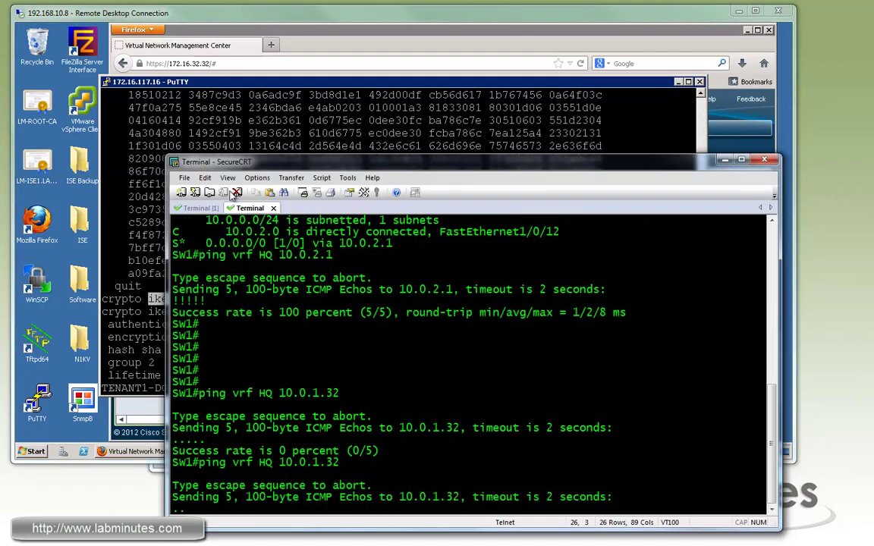
# - Clear FW1's IKE SAs and confirm the SA to 172.16.128.16 reaches L2L MM_ACTIVE
pyautogui.hotkey('alt', '1')
pyautogui.write('clea cyr isa')
pyautogui.press('Return')
pyautogui.write('clea cry isa')
pyautogui.press('Return')
pyautogui.hotkey('alt', '2')
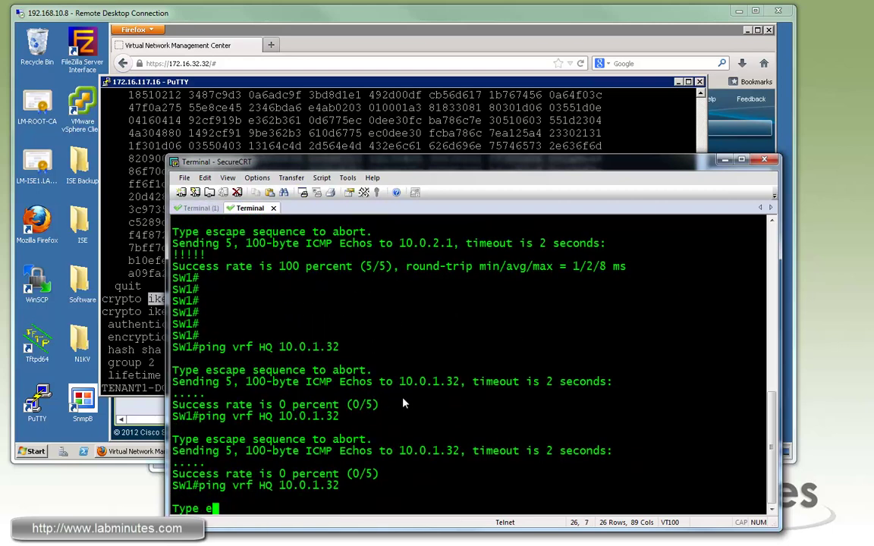
pyautogui.click(201, 209)
pyautogui.write('sh cry isa sa')
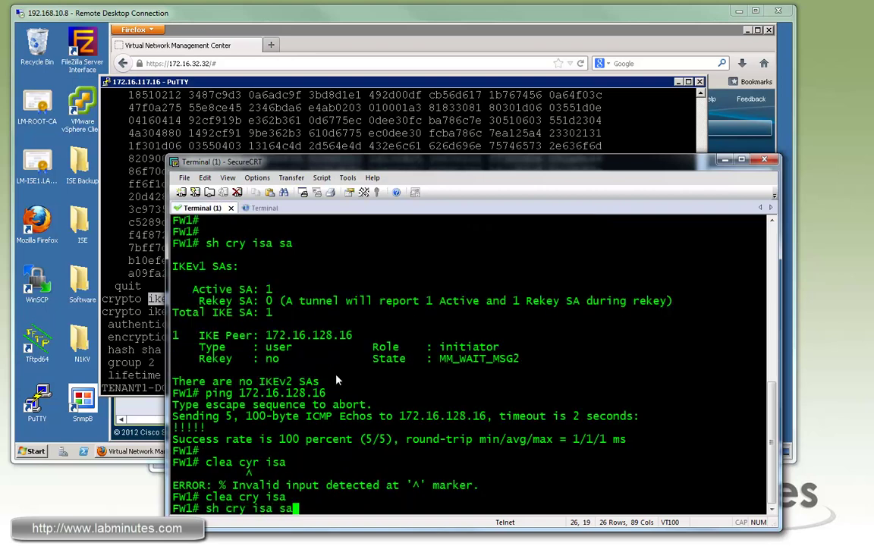
pyautogui.press('Return')
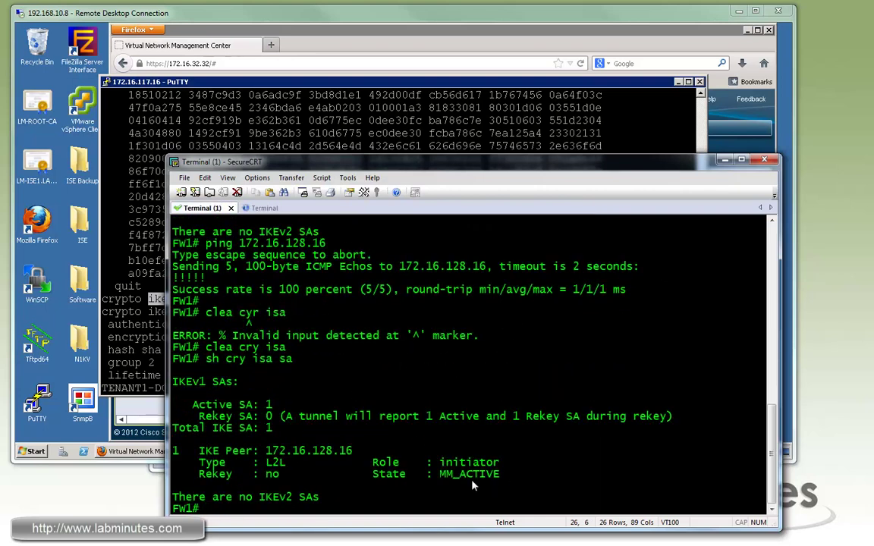
# - Confirm the ASA's IKE SA to 1.1.1.2 is in MM_ACTIVE
pyautogui.click(330, 103)
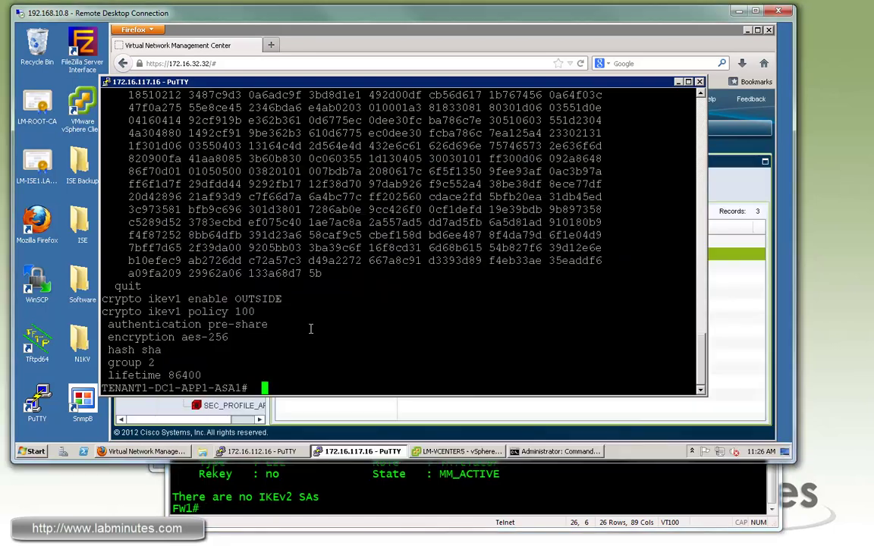
pyautogui.write('sh cry isa sa')
pyautogui.press('Return')
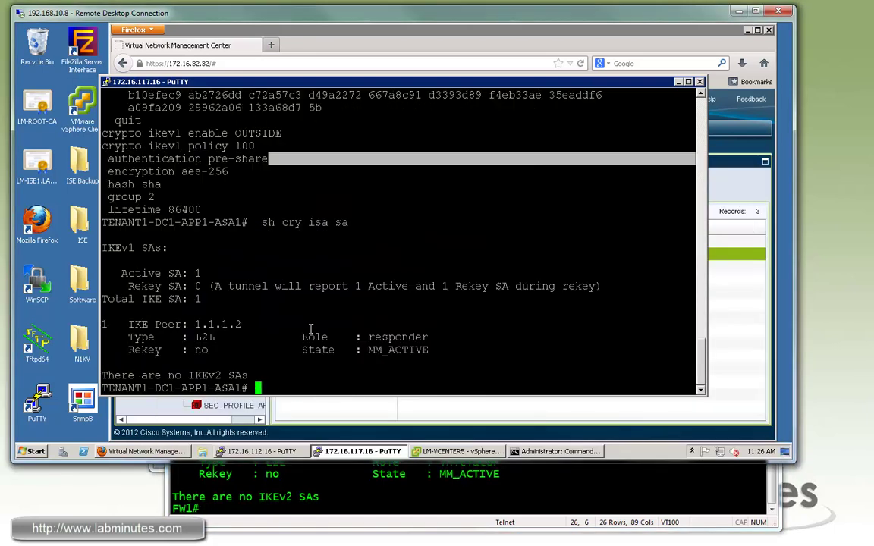
pyautogui.doubleClick(399, 352)
# - Show the ASA's IPsec SAs, highlighting the 4 decapsulated packets from peer 1.1.1.2
pyautogui.write('sh cry ipsec sa')
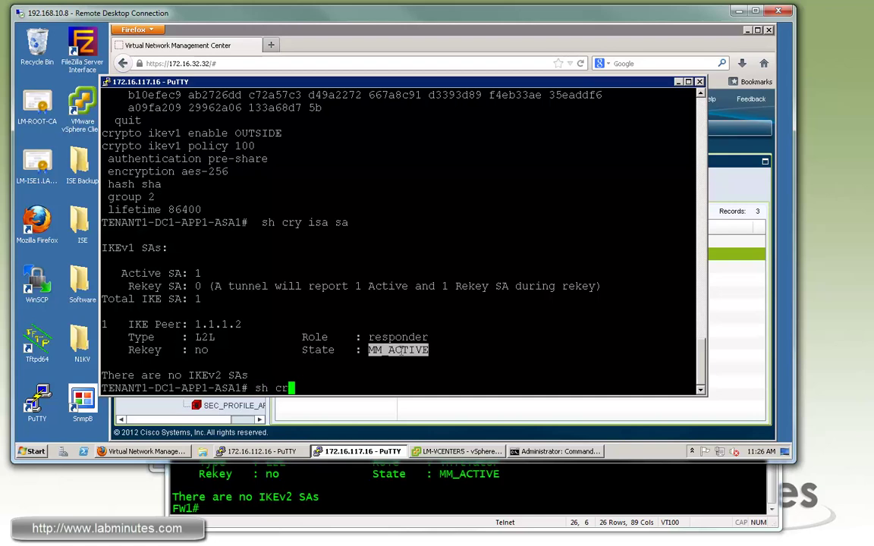
pyautogui.press('Return')
pyautogui.doubleClick(240, 197)
pyautogui.click(240, 197)
pyautogui.tripleClick(241, 196)
pyautogui.click(332, 260)
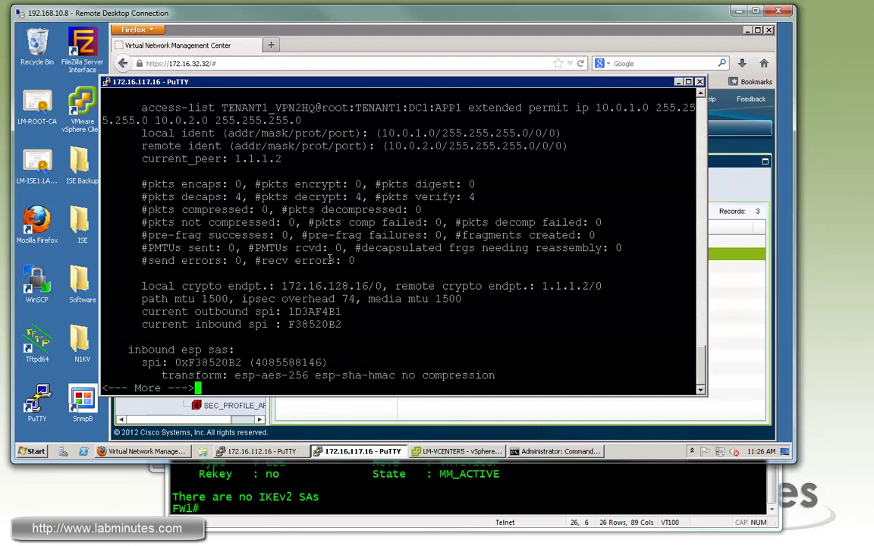
pyautogui.press('space')
pyautogui.moveTo(445, 307); pyautogui.dragTo(447, 306)
pyautogui.click(406, 349)
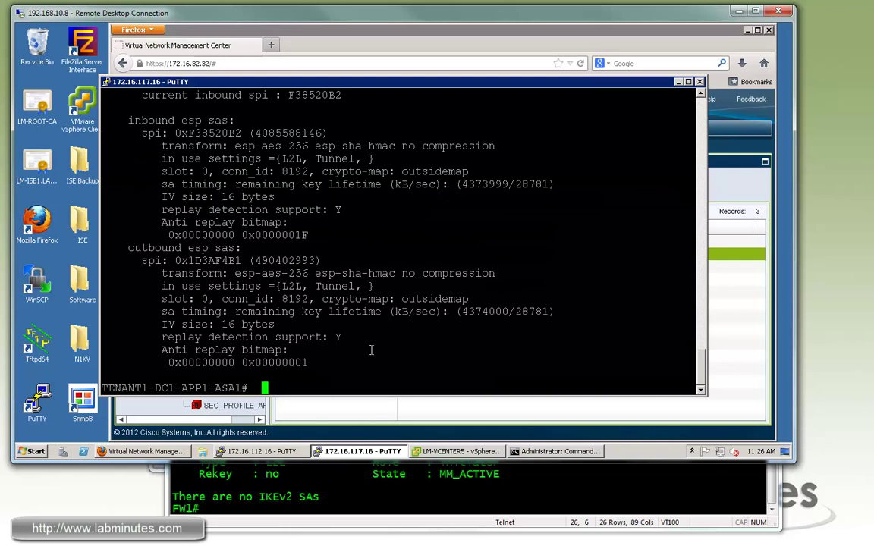
# - List the ASA's NAT rules to check the VPN-bypass rule hit counts
pyautogui.write('sh nat')
pyautogui.press('Return')
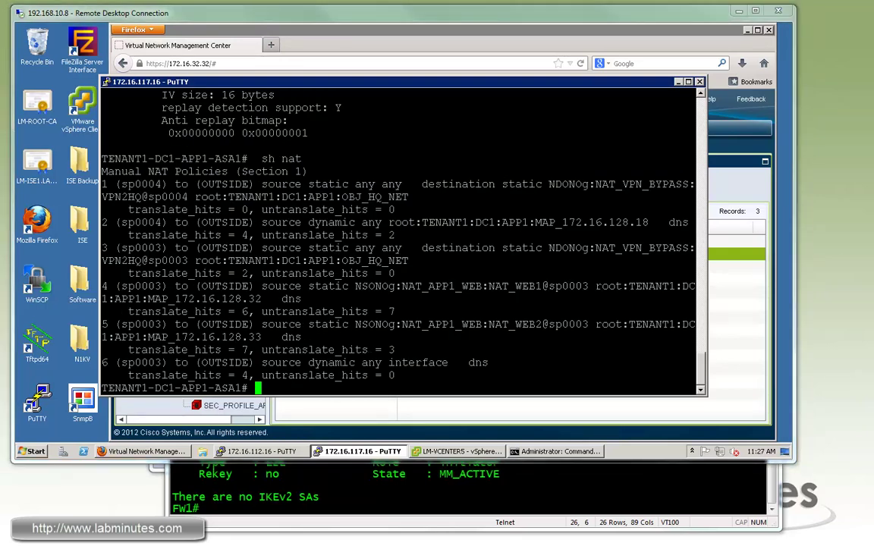
pyautogui.hotkey('alt', 'Tab')
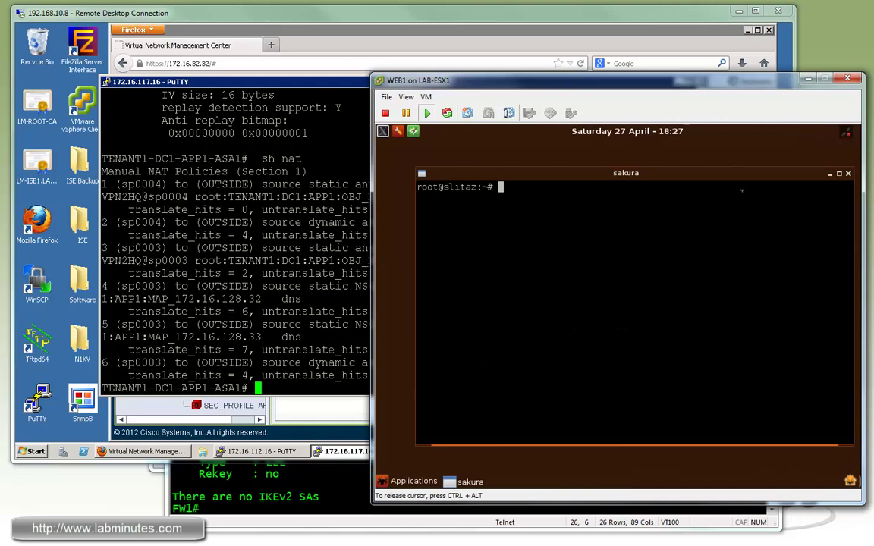
# - Start pinging 10.0.1.1 from WEB1's console
pyautogui.write('ping 10.0.1.1')
pyautogui.press('Return')
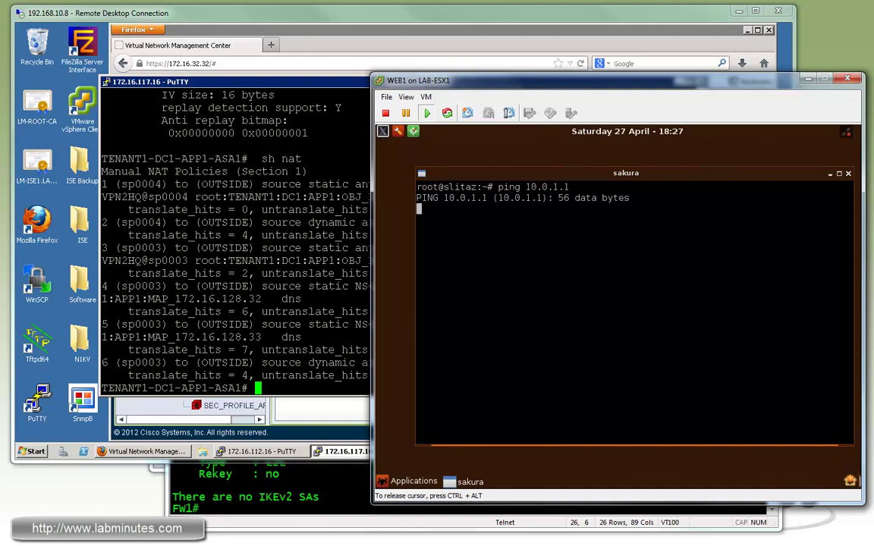
pyautogui.hotkey('ctrl', 'alt')
# - Begin Manage Hosts on the LM-N1KV switch with host 172.16.32.4 selected
pyautogui.click(383, 39)
pyautogui.click(459, 452)
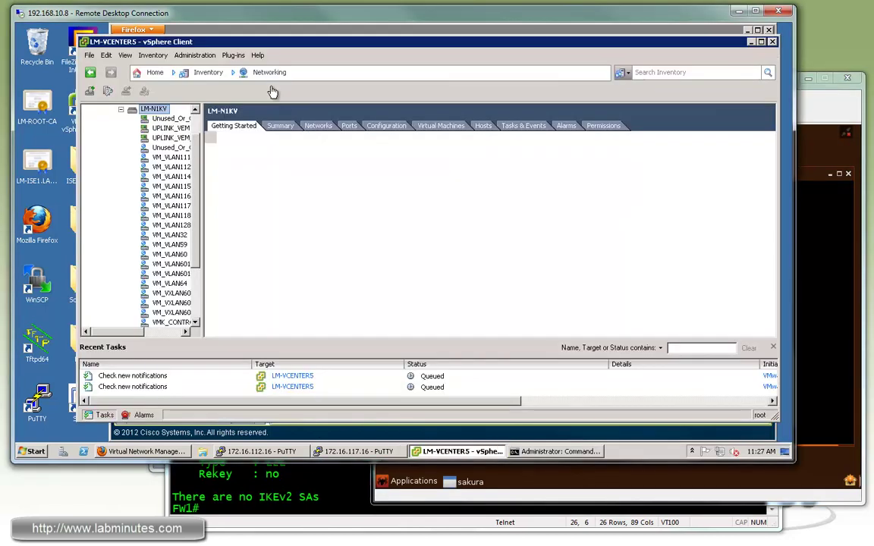
pyautogui.rightClick(157, 110)
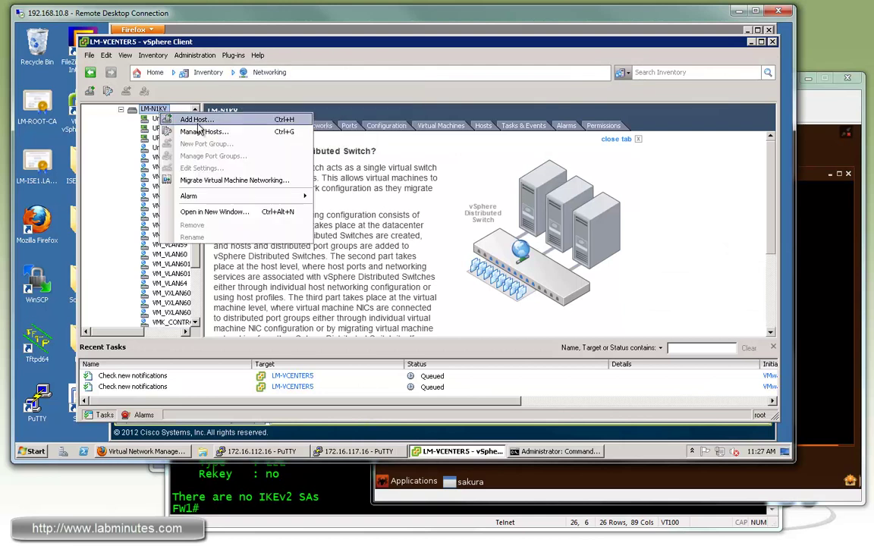
pyautogui.click(196, 131)
pyautogui.click(323, 113)
pyautogui.click(593, 400)
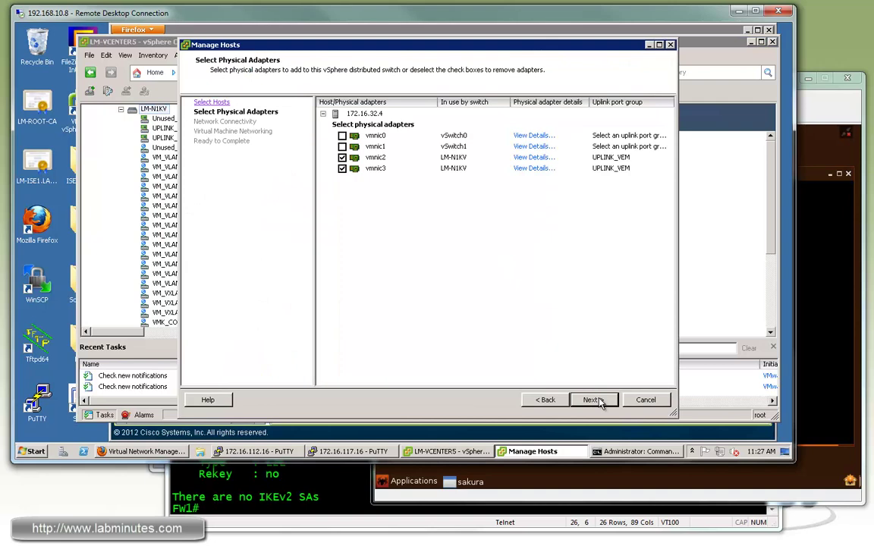
pyautogui.click(592, 400)
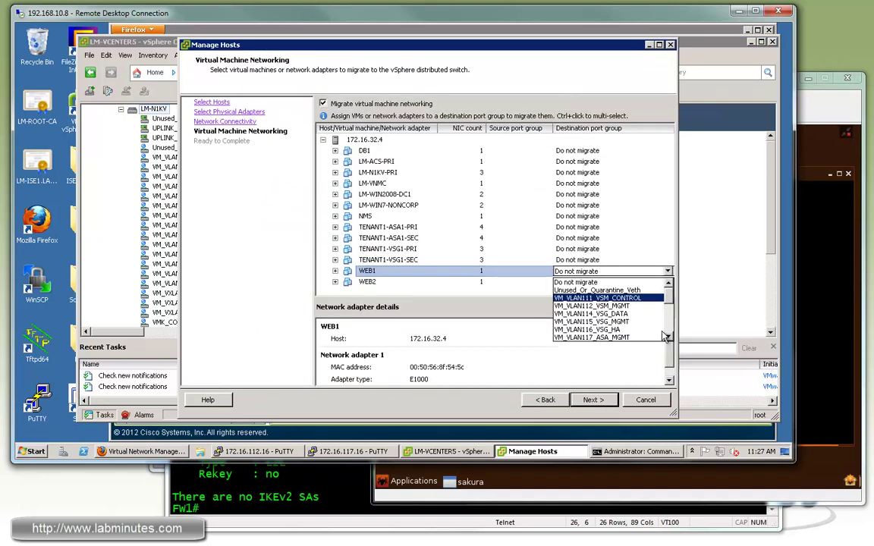
# - Move WEB1 and WEB2 to the APP1 web VXLAN port group and DB1 to VM_VXLAN6010_TENANT1_APP1_DB
pyautogui.scroll(-2, 607, 304)
pyautogui.click(645, 312)
pyautogui.click(622, 282)
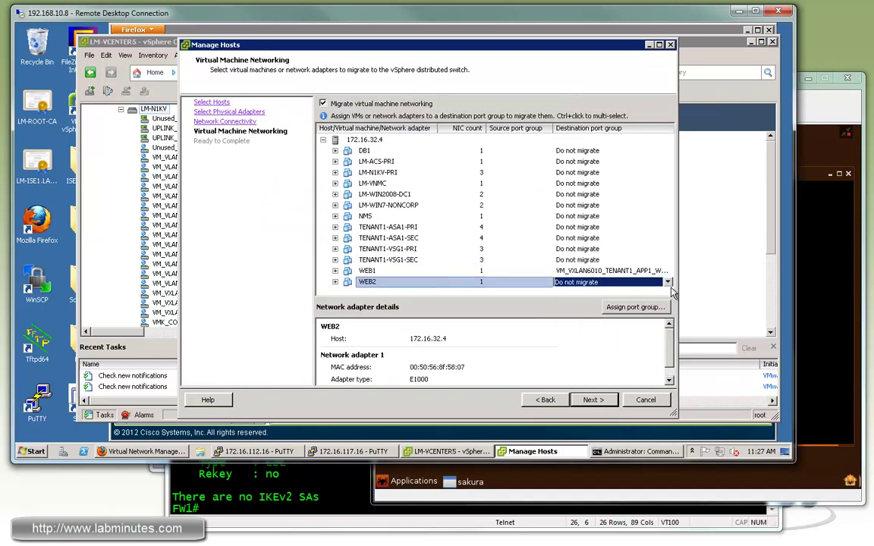
pyautogui.click(668, 282)
pyautogui.scroll(-2, 637, 319)
pyautogui.click(638, 334)
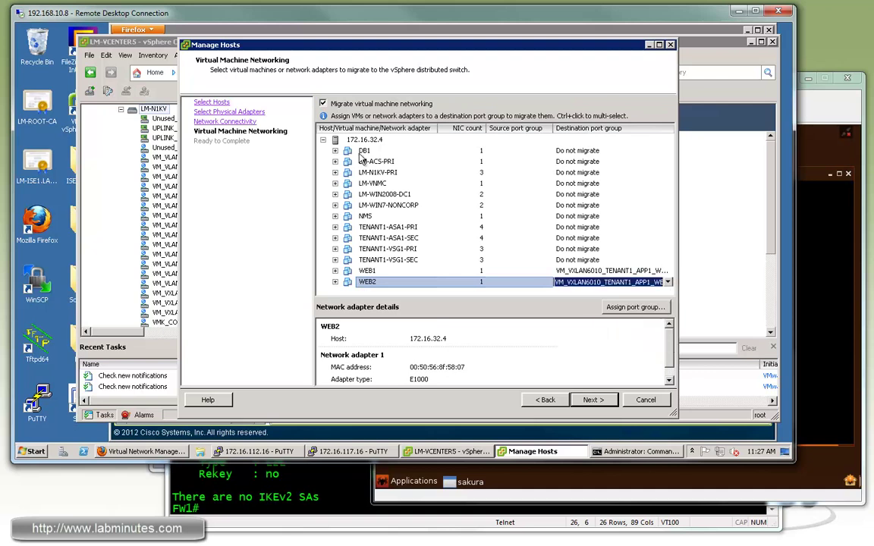
pyautogui.click(577, 150)
pyautogui.click(668, 151)
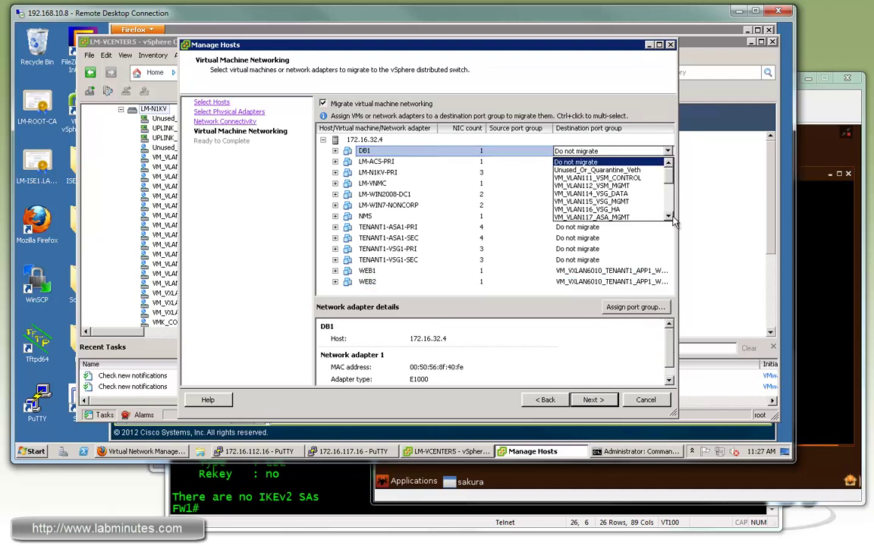
pyautogui.scroll(-3, 609, 194)
pyautogui.click(581, 191)
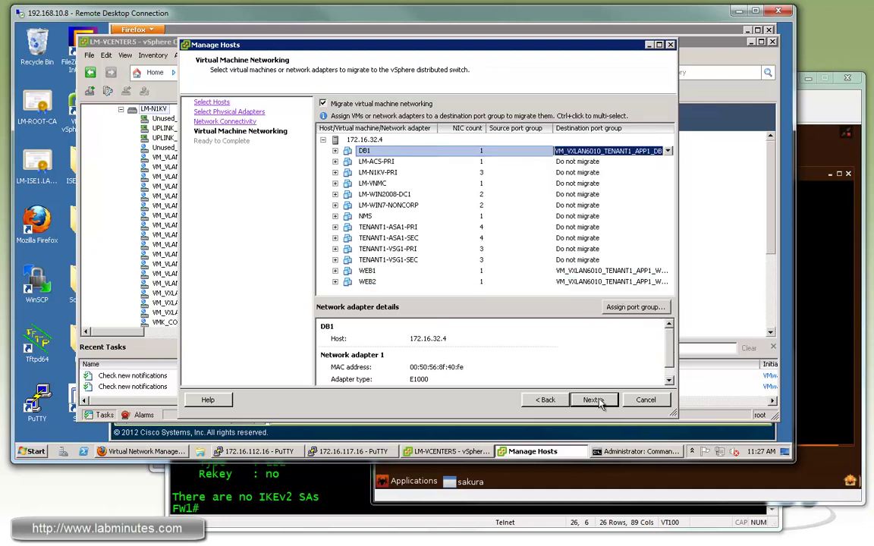
pyautogui.click(599, 403)
pyautogui.click(598, 401)
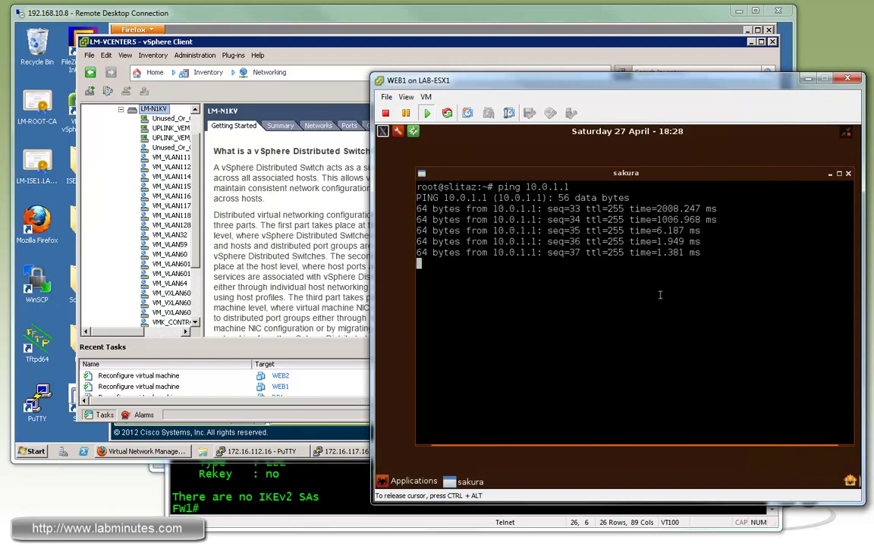
# - Stop WEB1's ping and rerun 'ping vrf HQ 10.0.1.32' from SW1
pyautogui.hotkey('ctrl', 'c')
pyautogui.hotkey('alt', 'Tab')
pyautogui.click(250, 208)
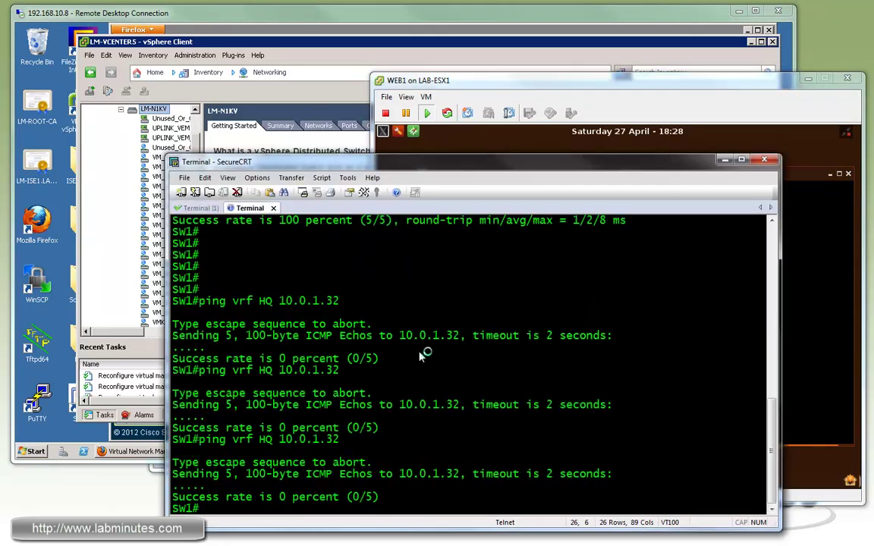
pyautogui.press('Up')
pyautogui.press('Return')
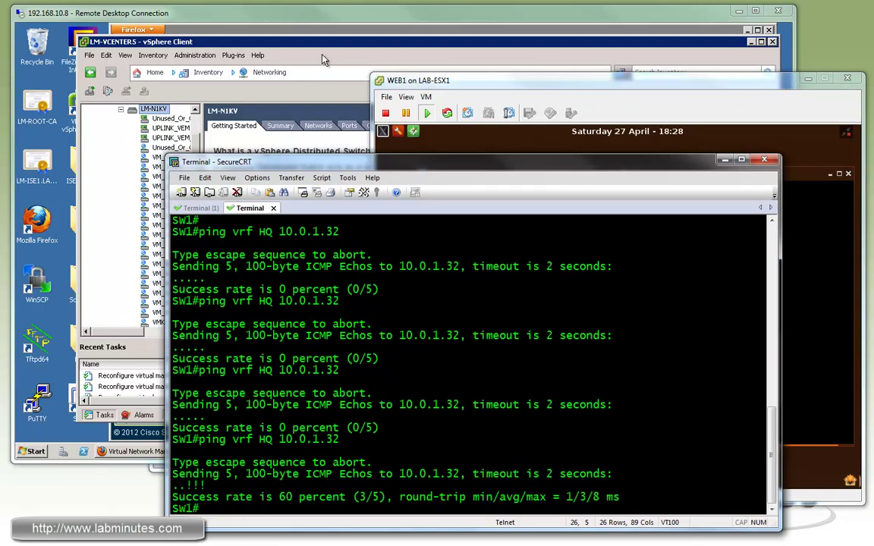
# - Check FW1's IPsec SA encrypted and decrypted packet counters
pyautogui.hotkey('alt', 'Tab')
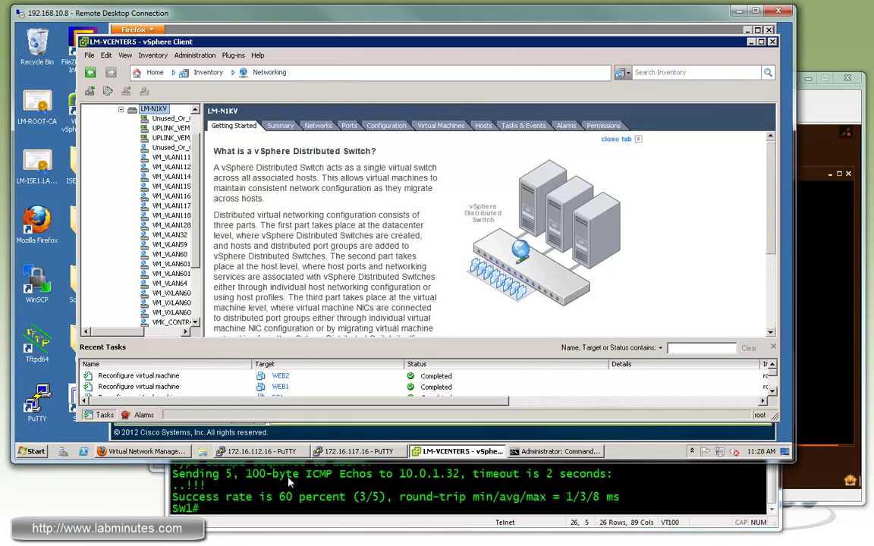
pyautogui.hotkey('alt', 'Tab')
pyautogui.click(199, 208)
pyautogui.write('s')
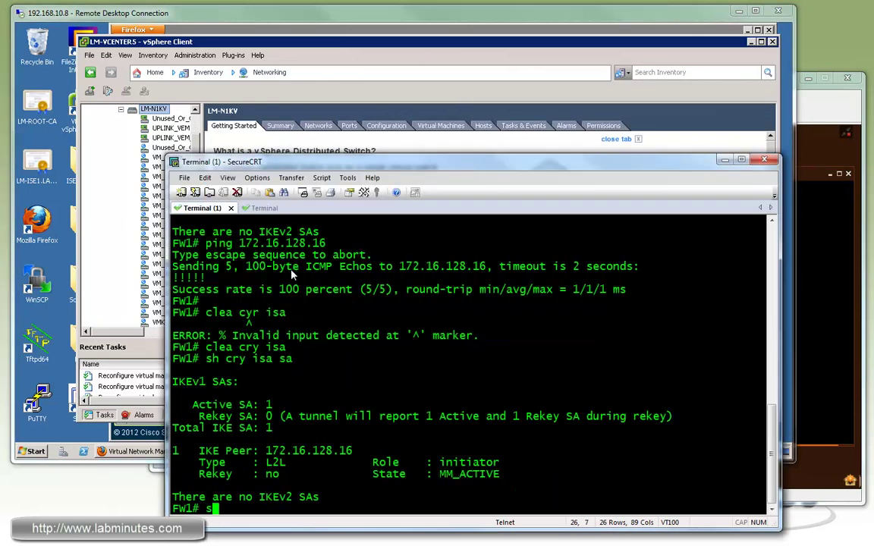
pyautogui.write('h cry ipse sa')
pyautogui.press('Return')
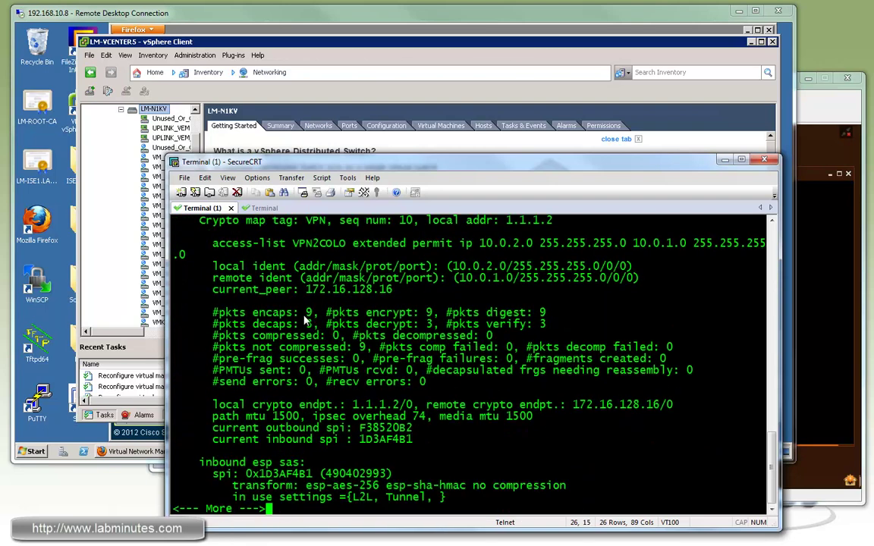
pyautogui.moveTo(254, 312); pyautogui.dragTo(313, 323)
pyautogui.press('q')
pyautogui.click(389, 399)
# - Rerun the HQ ping to 10.0.1.32 from SW1, now succeeding at 100 percent
pyautogui.scroll(5, 456, 321)
pyautogui.scroll(-5, 455, 321)
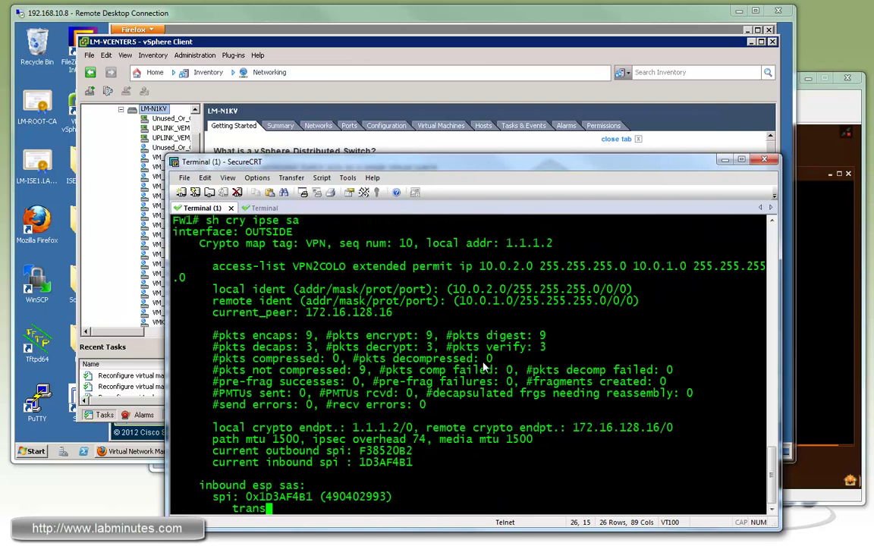
pyautogui.click(255, 210)
pyautogui.press('Up')
pyautogui.press('Return')
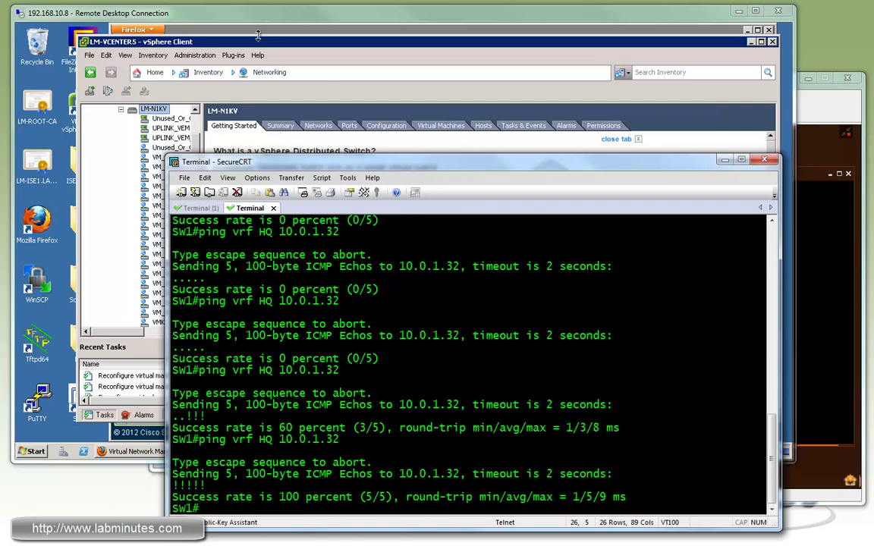
pyautogui.click(161, 454)
pyautogui.click(344, 454)
# - Run 'sh nat' on the ASA and highlight translate_hits = 4 on bypass rule 3
pyautogui.click(343, 453)
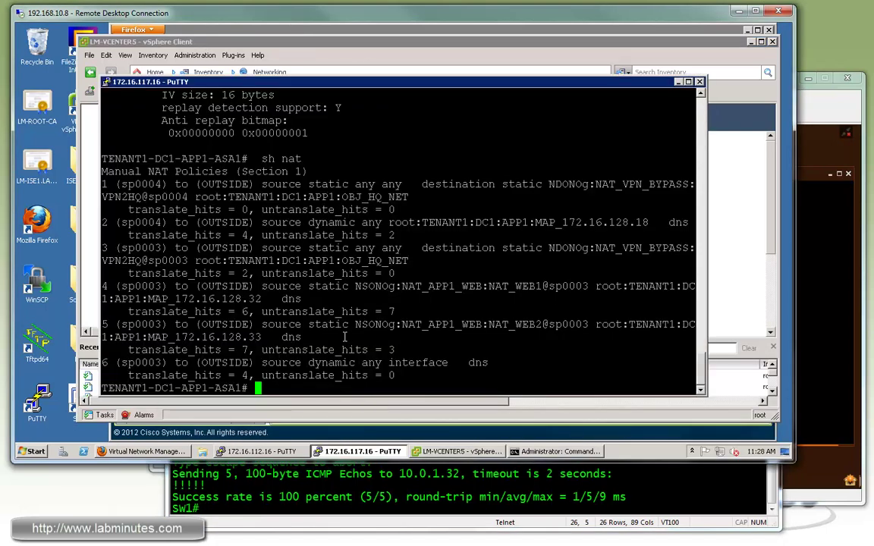
pyautogui.press('Return')
pyautogui.press('Return')
pyautogui.press('Return')
pyautogui.write('sh nat')
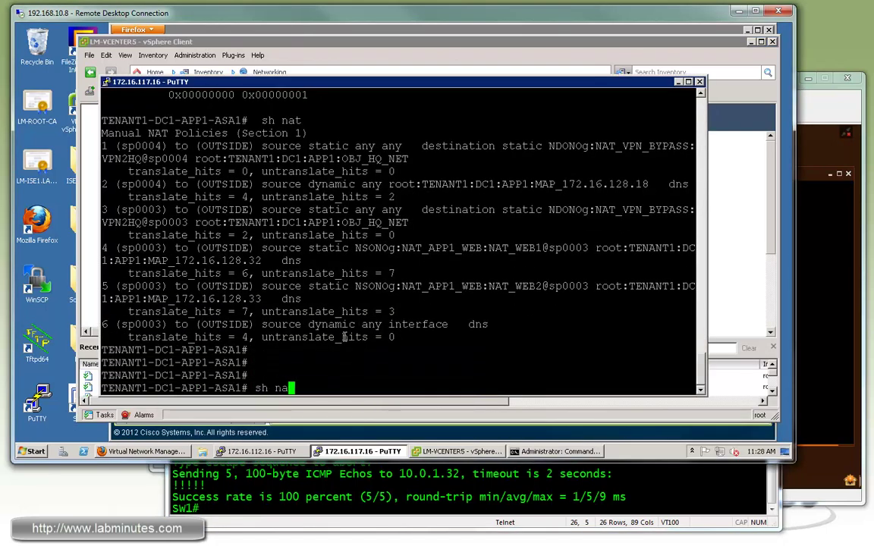
pyautogui.press('Return')
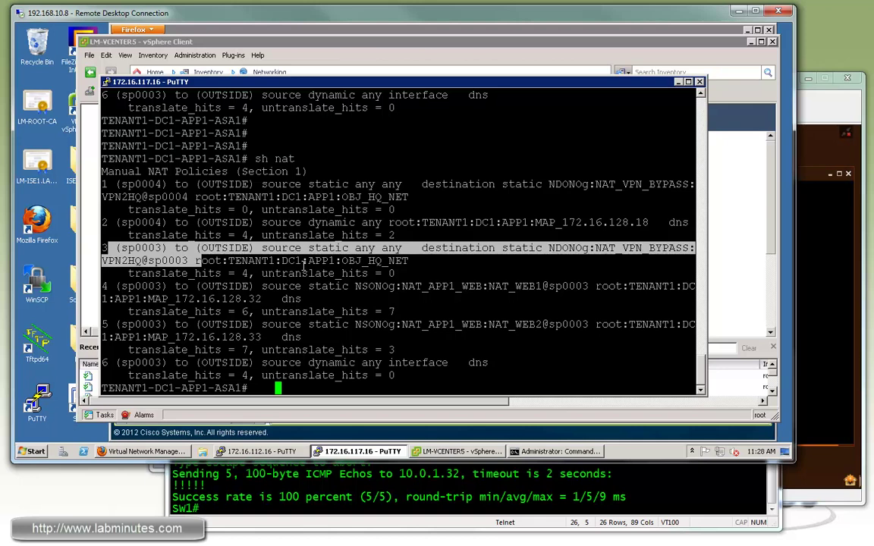
pyautogui.tripleClick(134, 273)
pyautogui.moveTo(255, 273)
pyautogui.mouseDown()
pyautogui.moveTo(123, 273)
pyautogui.moveTo(245, 273)
pyautogui.mouseUp()
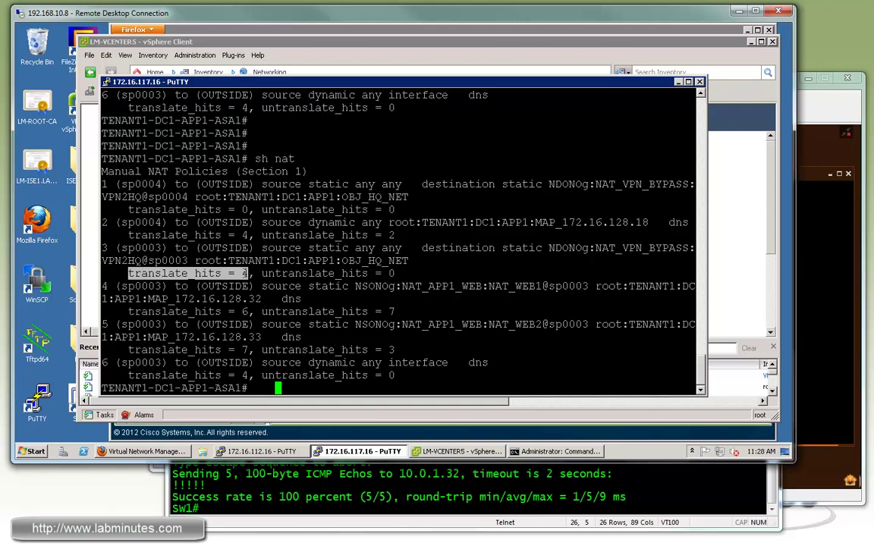
pyautogui.click(310, 282)
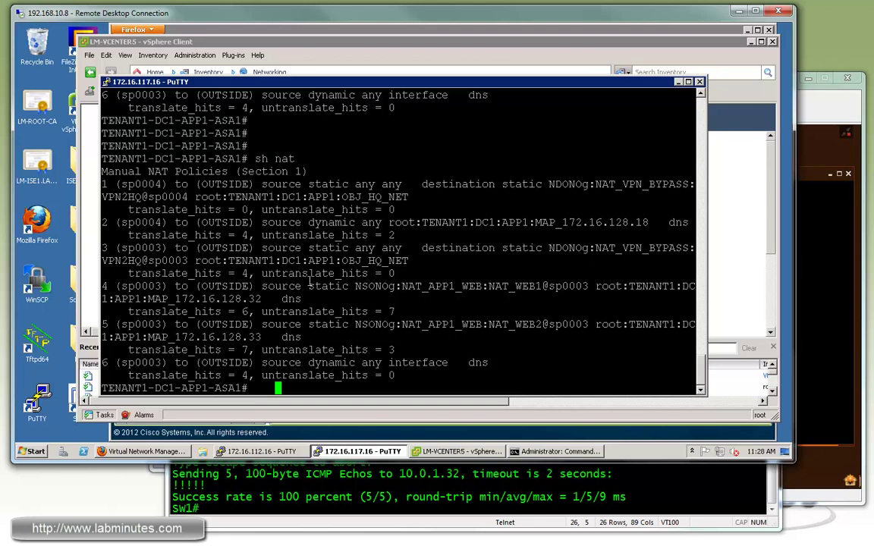
# - Run 'sh cry ipsec sa' and highlight the encaps count of 8
pyautogui.write('sh cry ipsec sa')
pyautogui.press('Return')
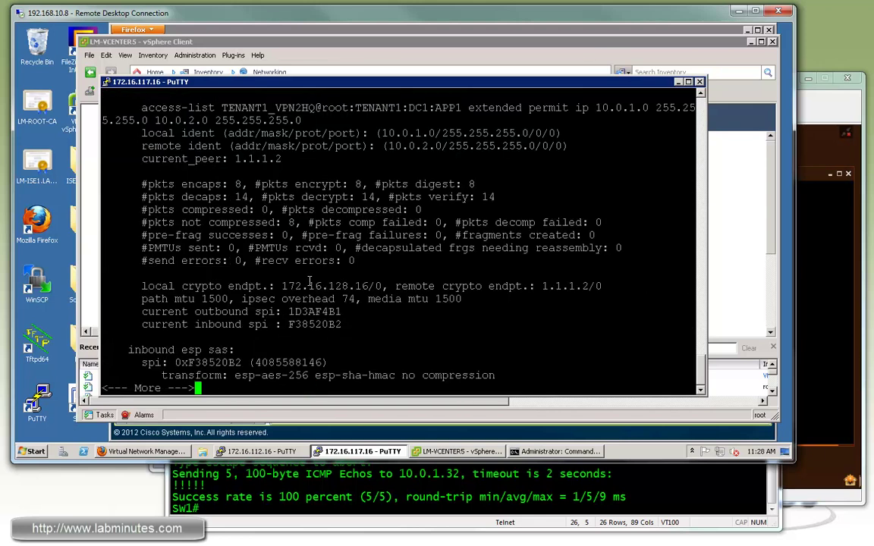
pyautogui.moveTo(215, 184); pyautogui.dragTo(246, 184)
pyautogui.doubleClick(235, 184)
pyautogui.press('q')
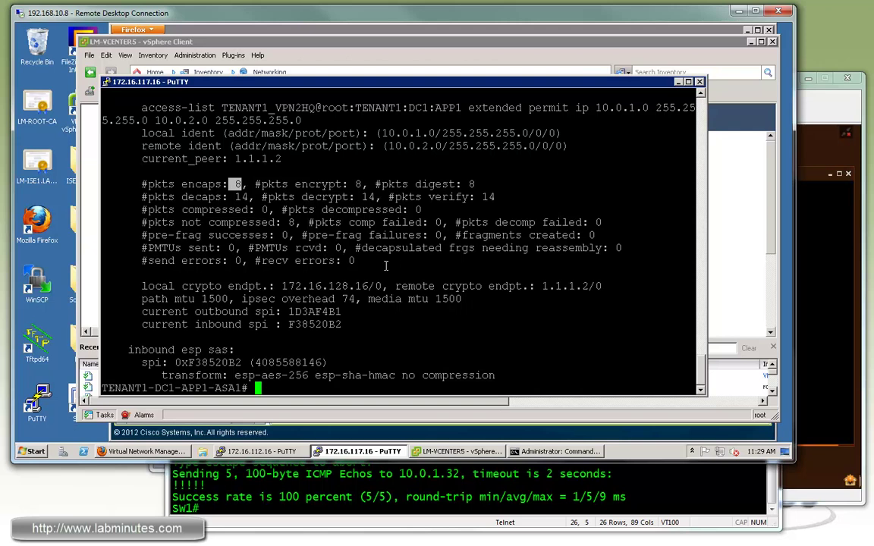
# - From the WEB1 console, ping 10.0.2.16 (no reply), then ping 10.0.2.32
pyautogui.click(819, 112)
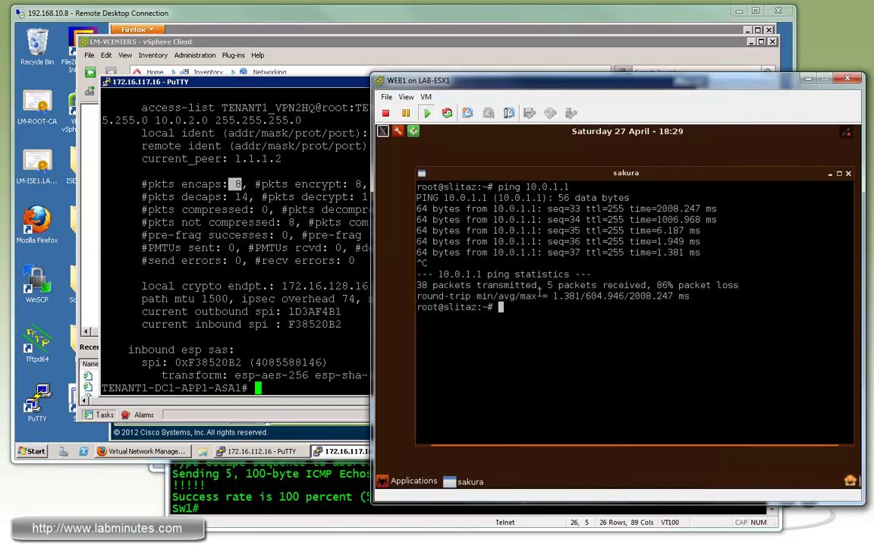
pyautogui.press('Return')
pyautogui.press('Return')
pyautogui.press('Return')
pyautogui.write('ping')
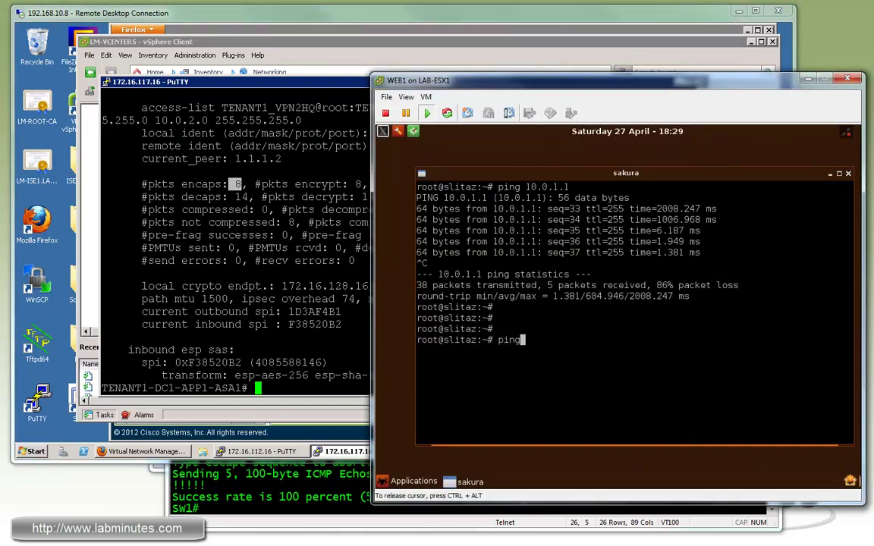
pyautogui.write(' 10.0.2.16')
pyautogui.press('Return')
pyautogui.hotkey('ctrl', 'c')
pyautogui.press('Up')
pyautogui.press('BackSpace')
pyautogui.press('BackSpace')
pyautogui.write('32')
pyautogui.press('Return')
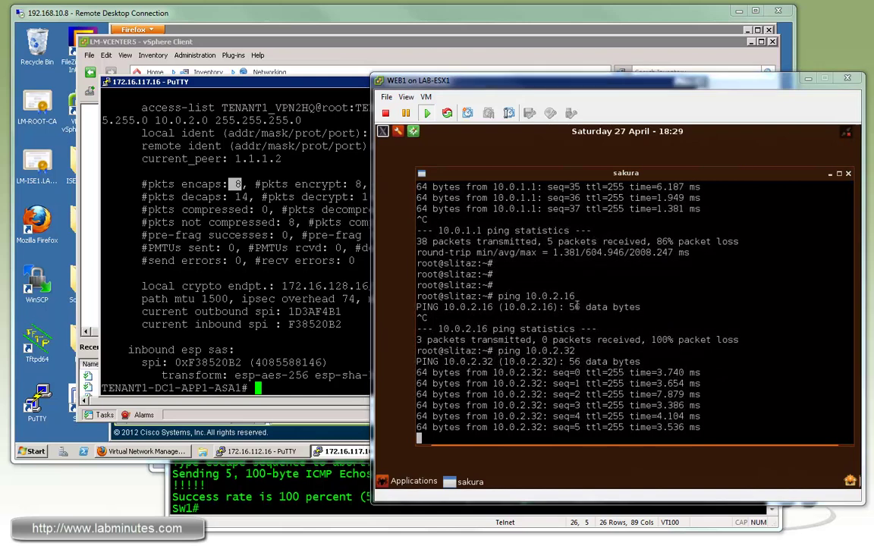
# - In DB1, stop the 10.0.1.1 ping, ping 10.0.2.32, and paste the IPsec SA command on the ASA
pyautogui.hotkey('alt', 'Tab')
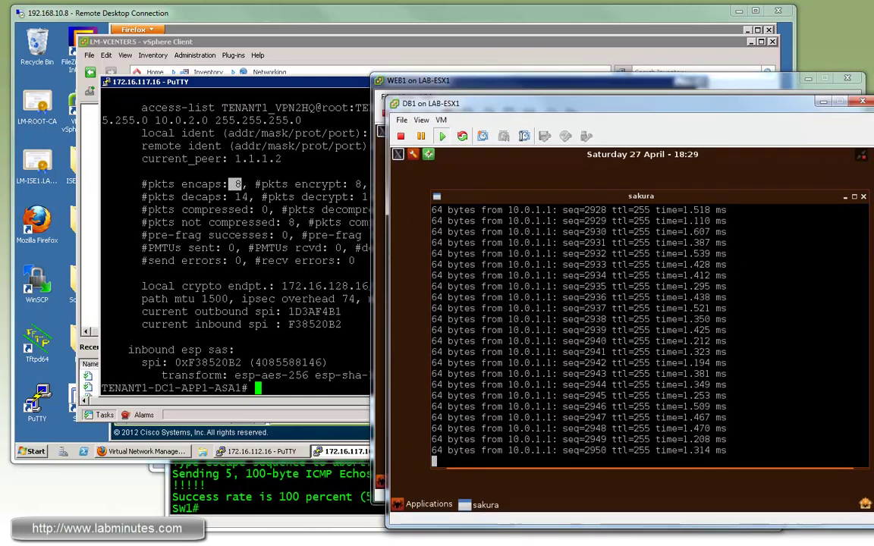
pyautogui.hotkey('ctrl', 'c')
pyautogui.write('ping 10.0.2.32')
pyautogui.press('Return')
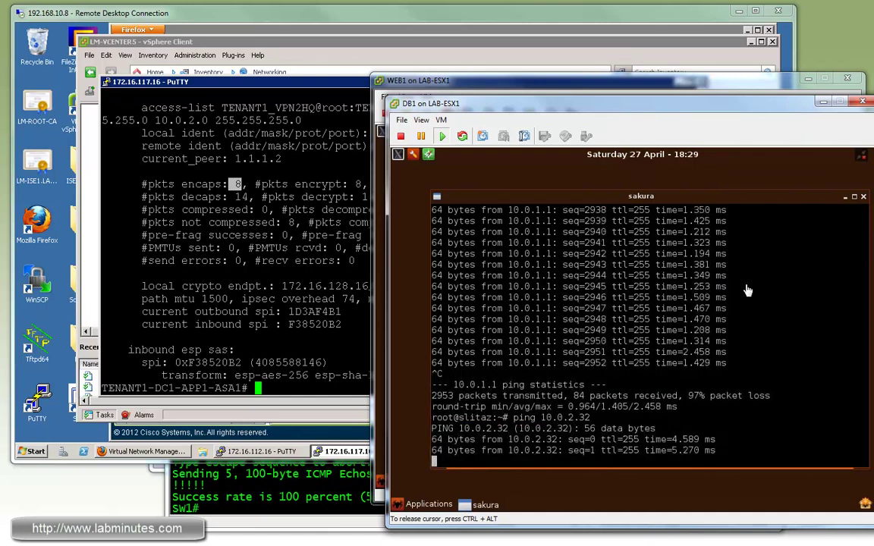
pyautogui.click(325, 238)
pyautogui.rightClick(324, 237)
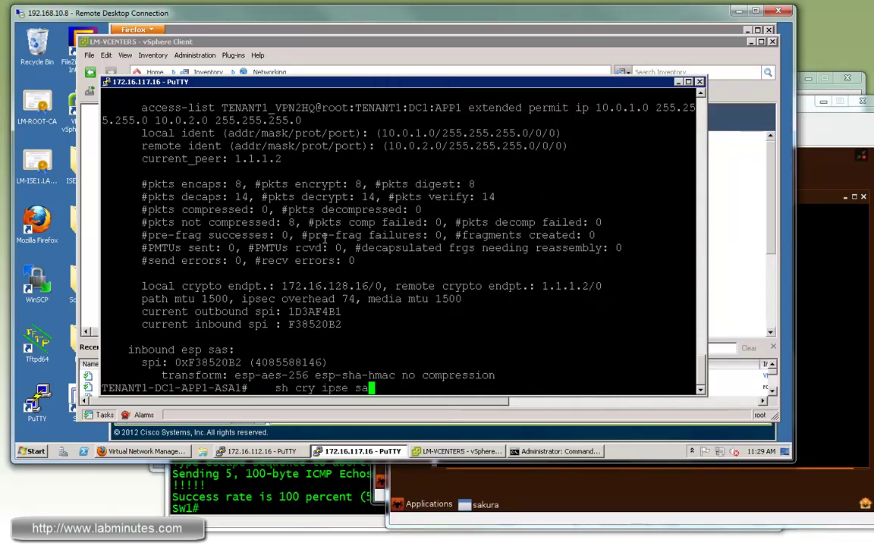
# - Run sh cry ipsec sa twice, seeing counters climb from 35 to 45 encaps and 48 decaps
pyautogui.press('Return')
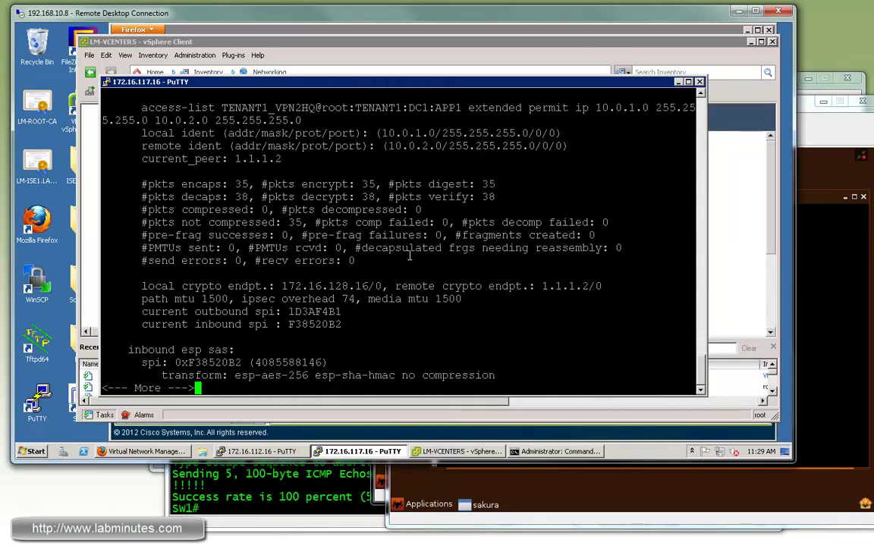
pyautogui.press('q')
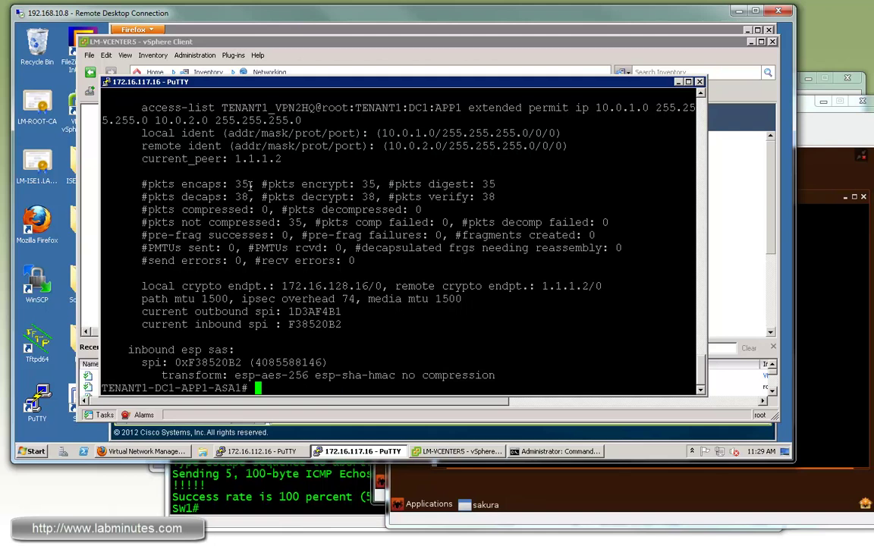
pyautogui.moveTo(200, 184); pyautogui.dragTo(267, 184)
pyautogui.press('Up')
pyautogui.press('Return')
pyautogui.press('q')
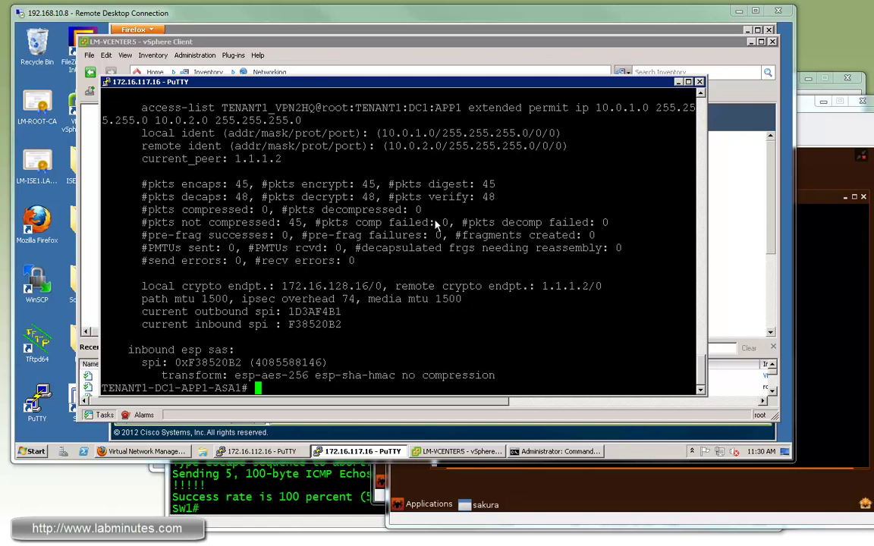
pyautogui.click(155, 451)
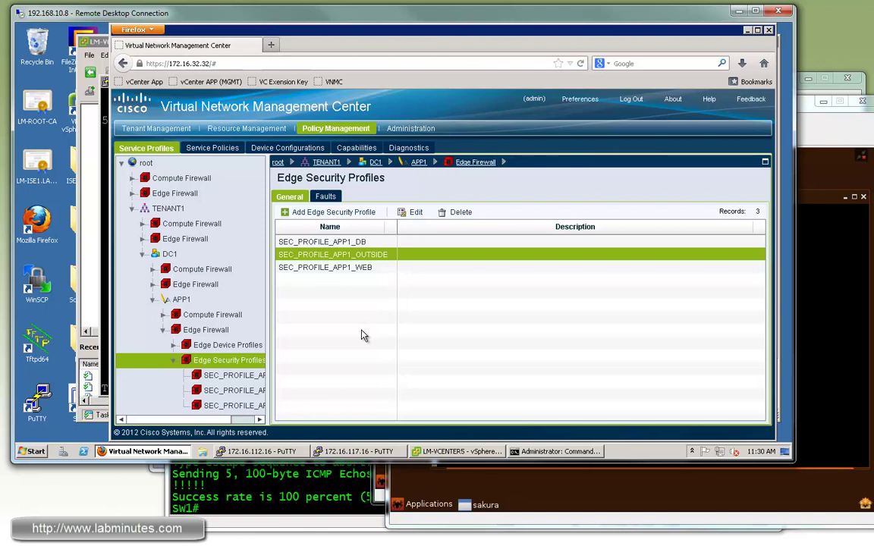
# - Set SEC_PROFILE_APP1_OUTSIDE's VPN policy set to 'Select VPN Interface Policy Set' and save
pyautogui.click(228, 390)
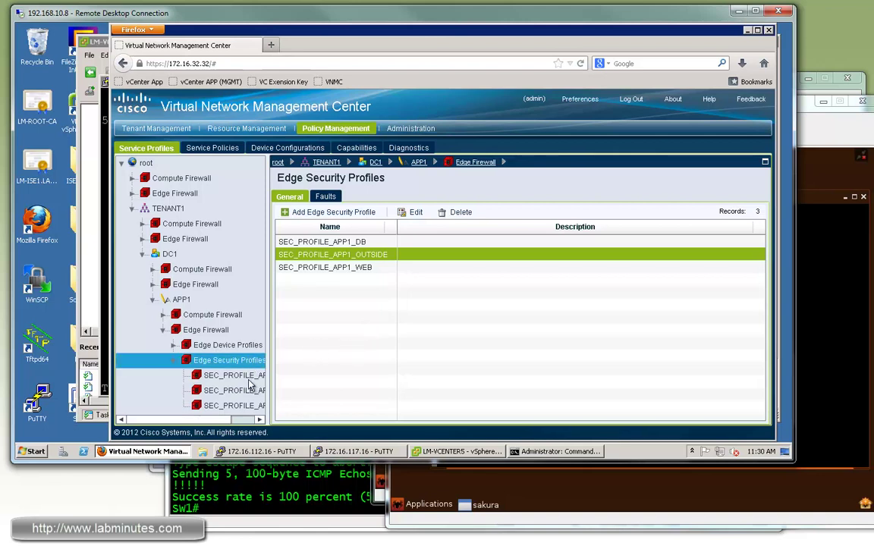
pyautogui.click(362, 258)
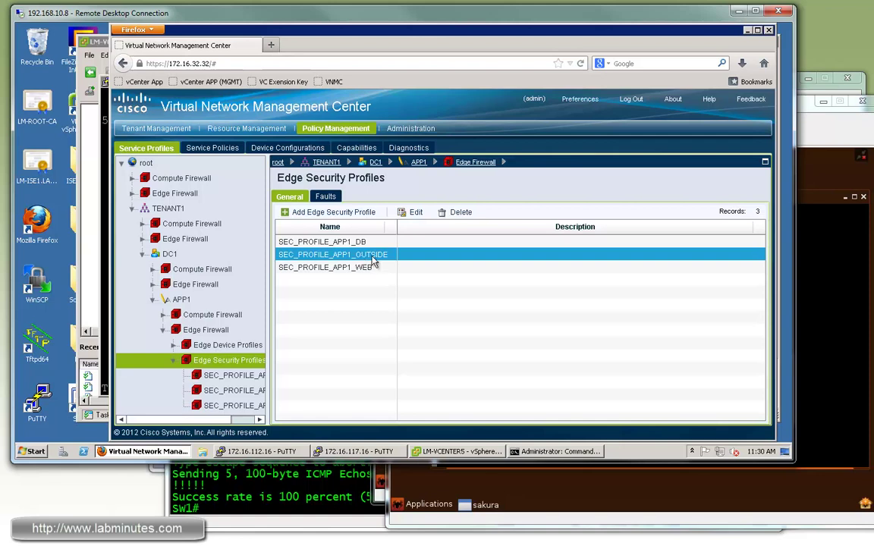
pyautogui.rightClick(353, 261)
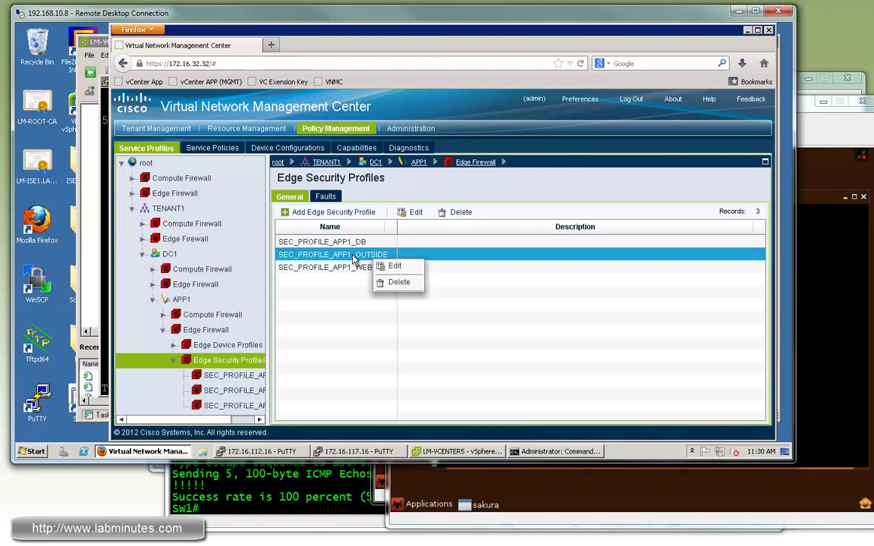
pyautogui.click(389, 266)
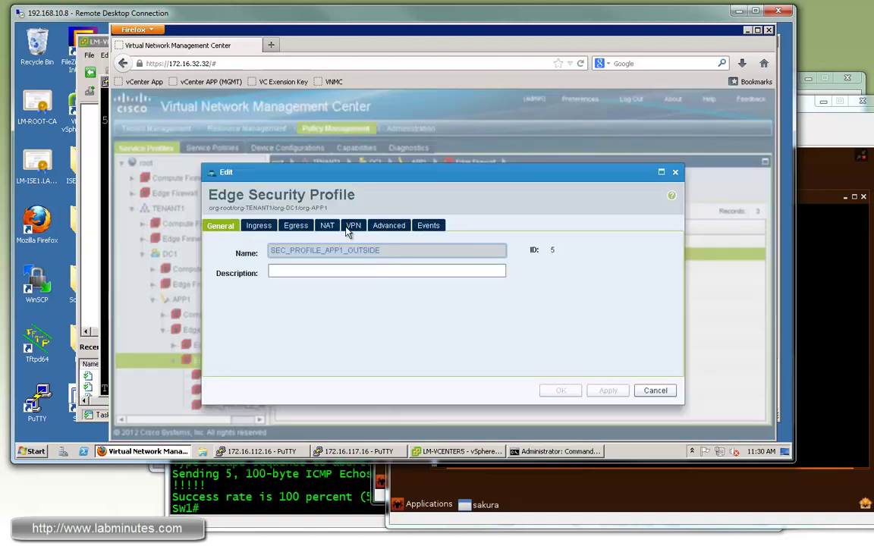
pyautogui.click(354, 226)
pyautogui.click(421, 254)
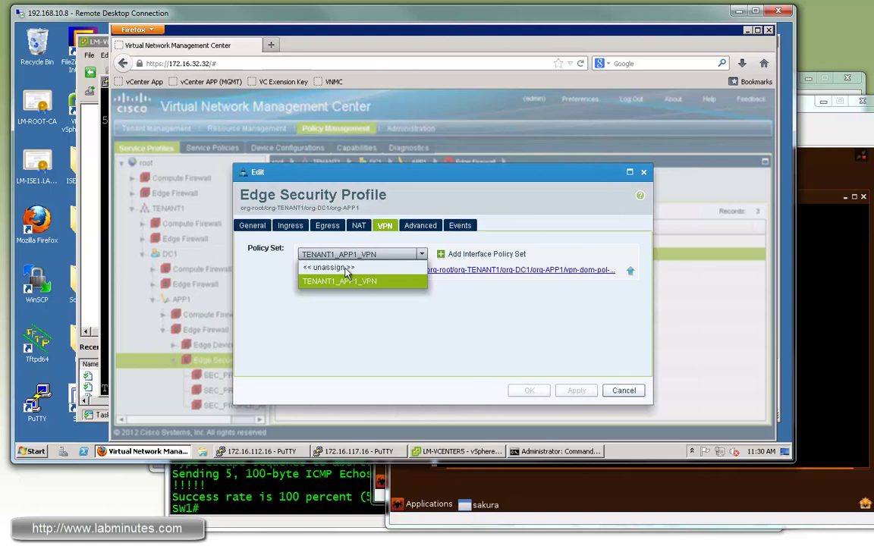
pyautogui.click(329, 267)
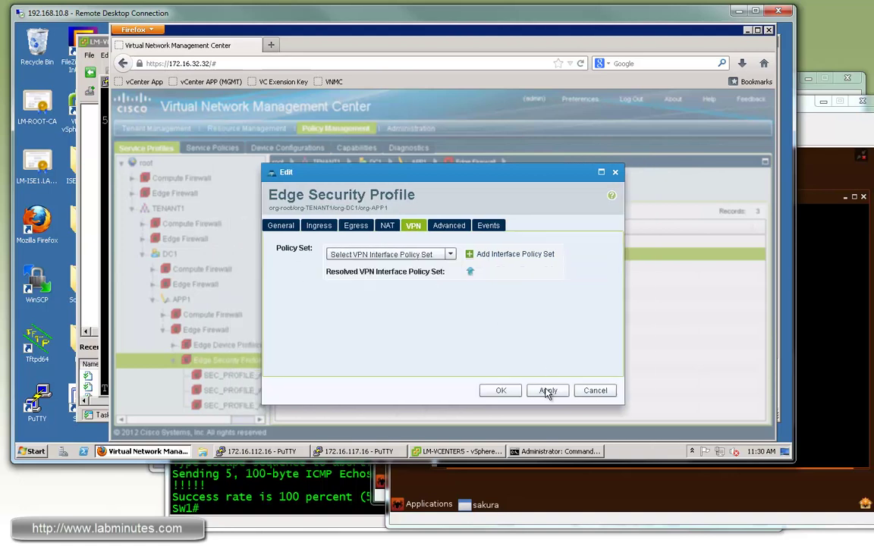
pyautogui.click(501, 393)
# - Repeat the ping to 10.0.1.32 from the switch's terminal session
pyautogui.hotkey('alt', 'Tab')
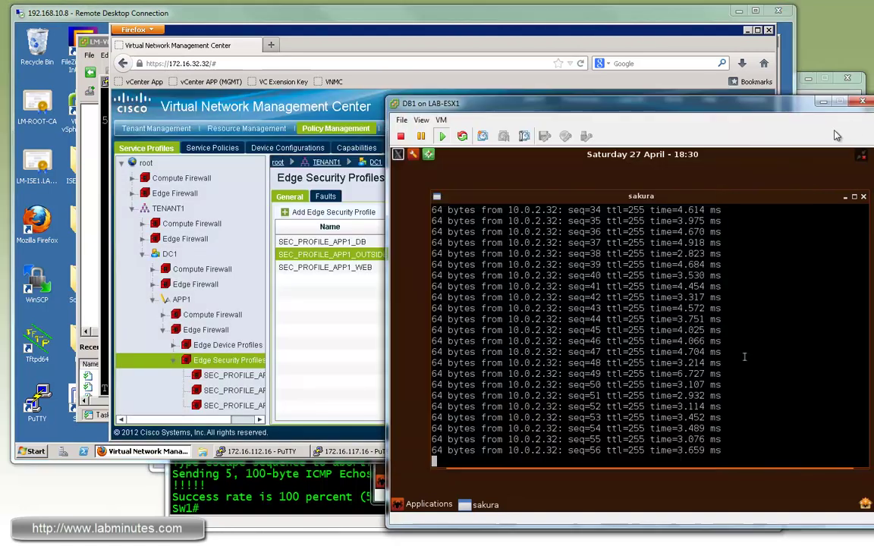
pyautogui.click(284, 493)
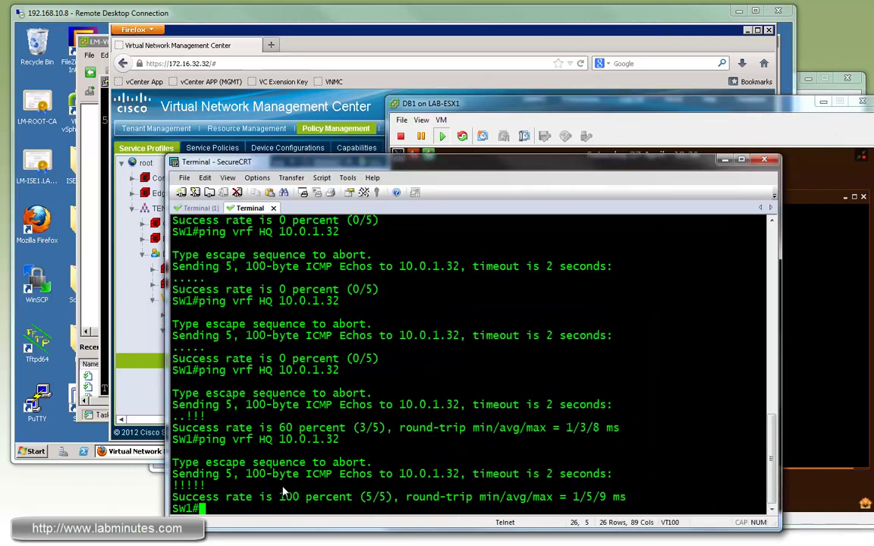
pyautogui.press('Return')
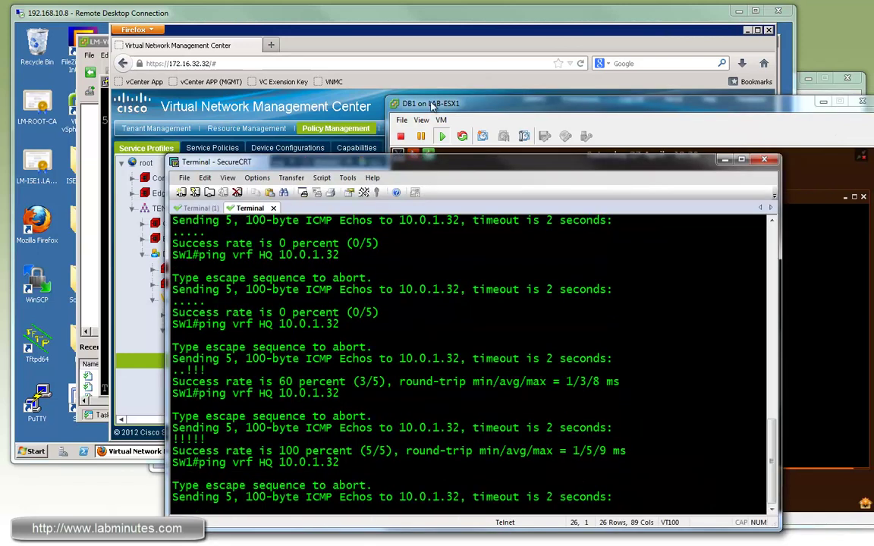
pyautogui.click(396, 32)
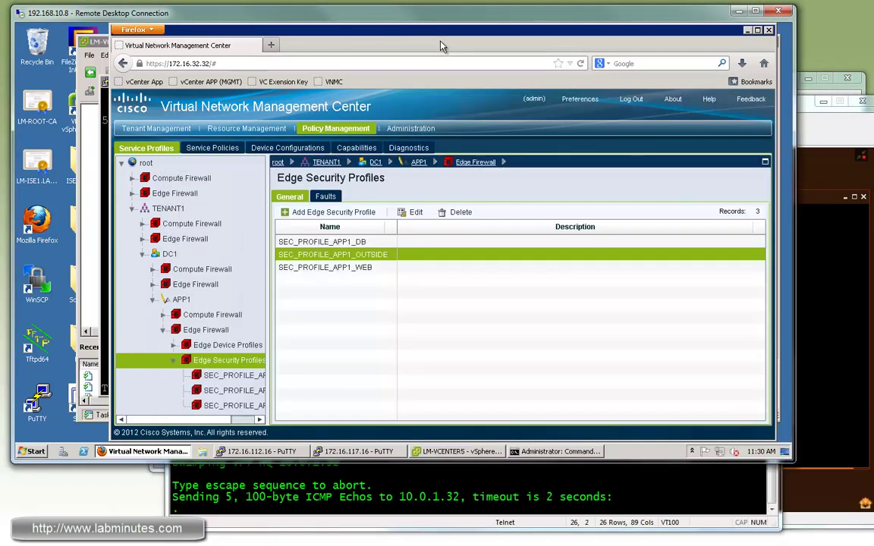
# - Assign TENANT1_APP1_VPN to SEC_PROFILE_APP1_WEB, then view TENANT1-DC1-APP1-ASA1 under Resource Management
pyautogui.click(348, 268)
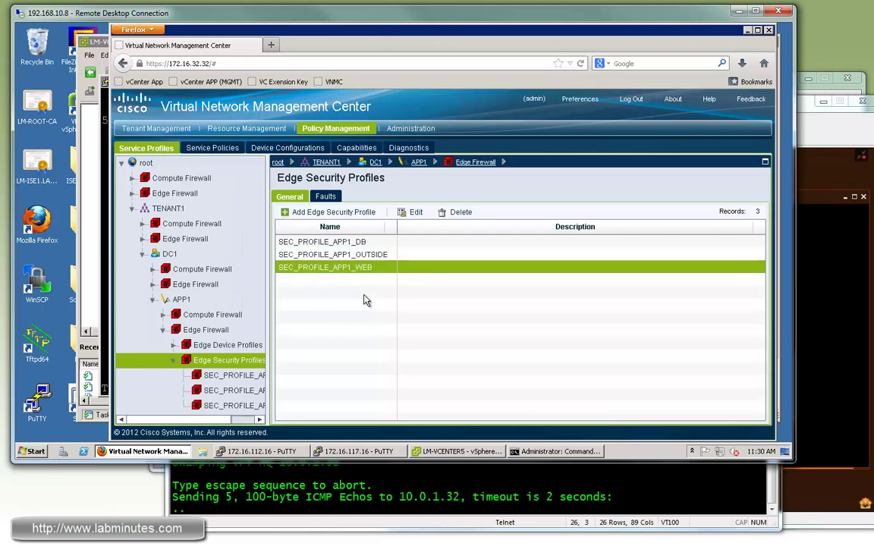
pyautogui.click(413, 213)
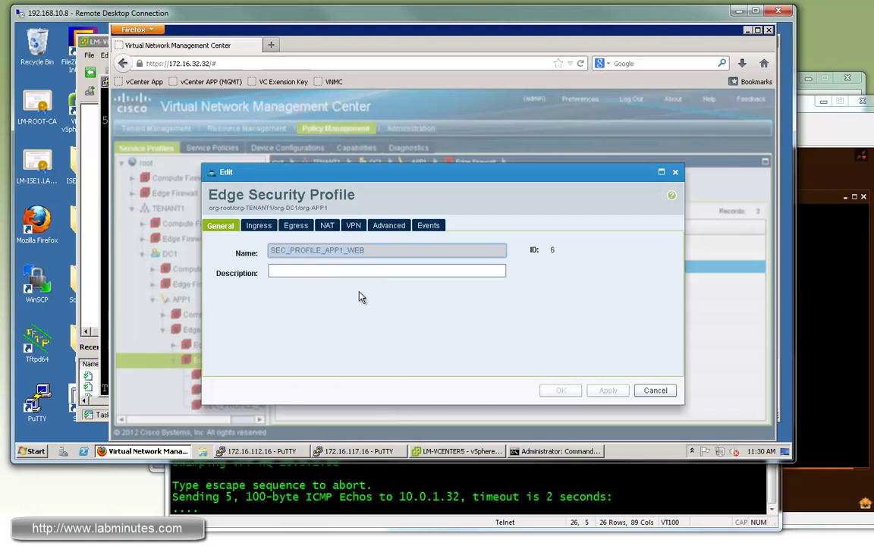
pyautogui.click(354, 225)
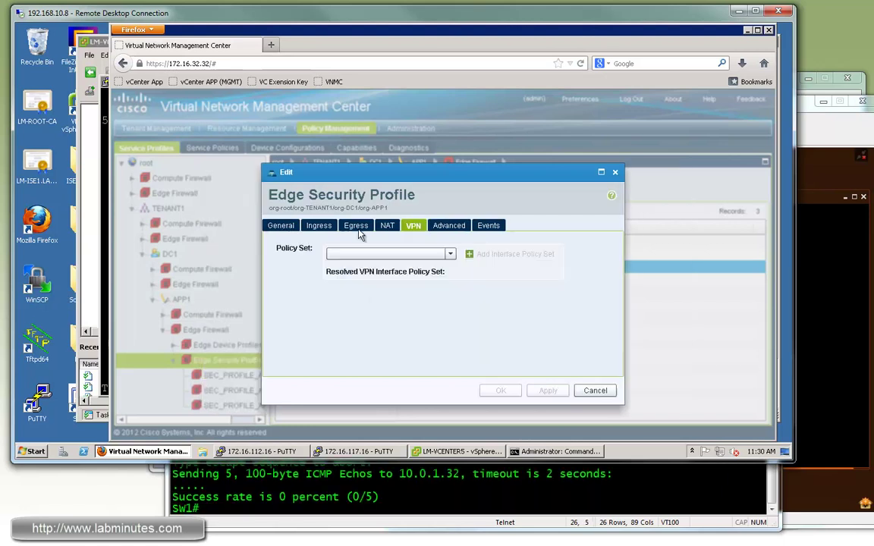
pyautogui.click(451, 256)
pyautogui.click(407, 269)
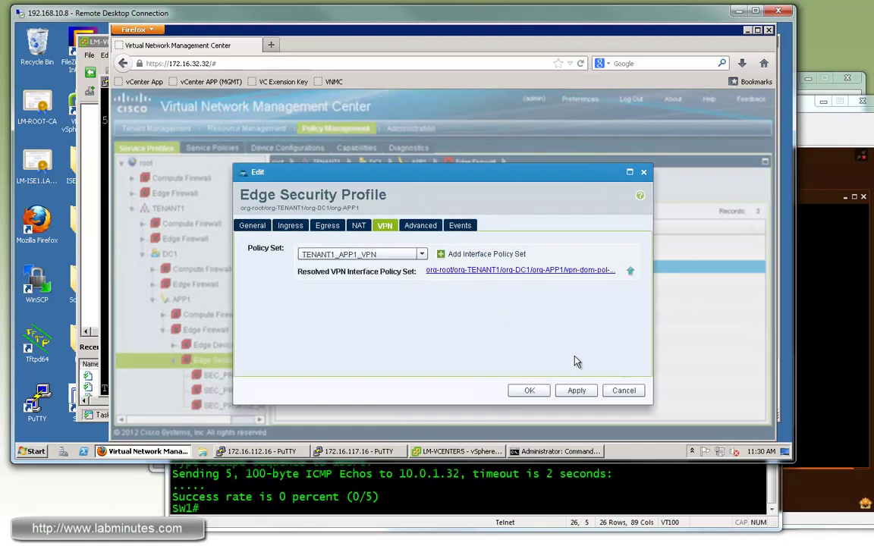
pyautogui.click(529, 390)
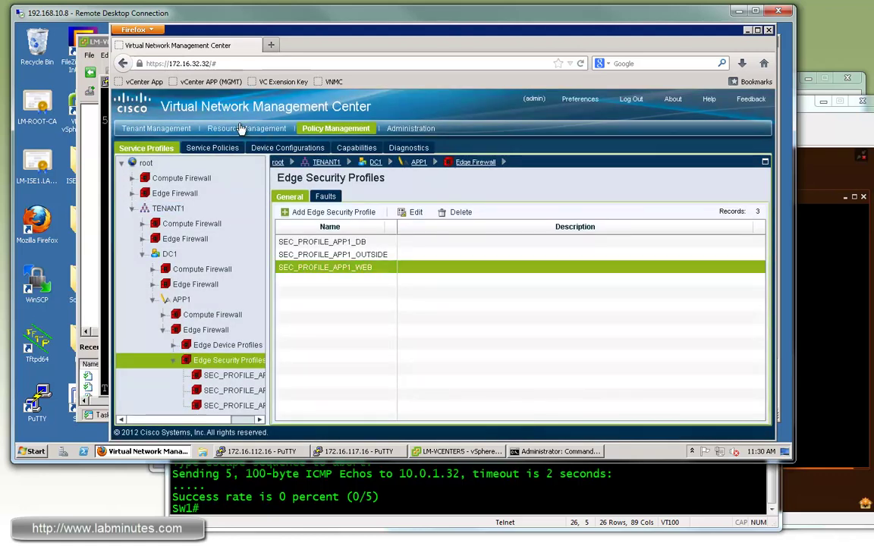
pyautogui.click(241, 129)
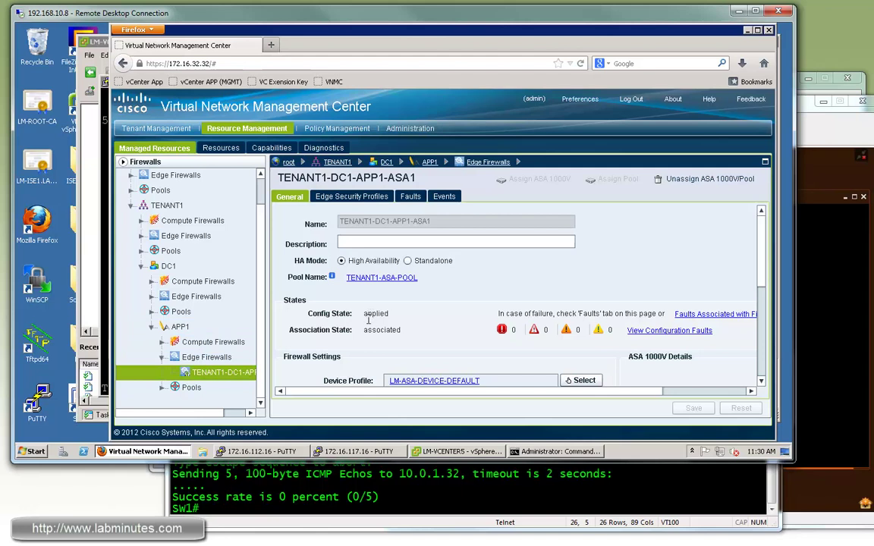
# - Run sh run crypto on the tenant ASA and page through the full crypto configuration
pyautogui.moveTo(368, 321); pyautogui.dragTo(433, 348)
pyautogui.hotkey('alt', 'Tab')
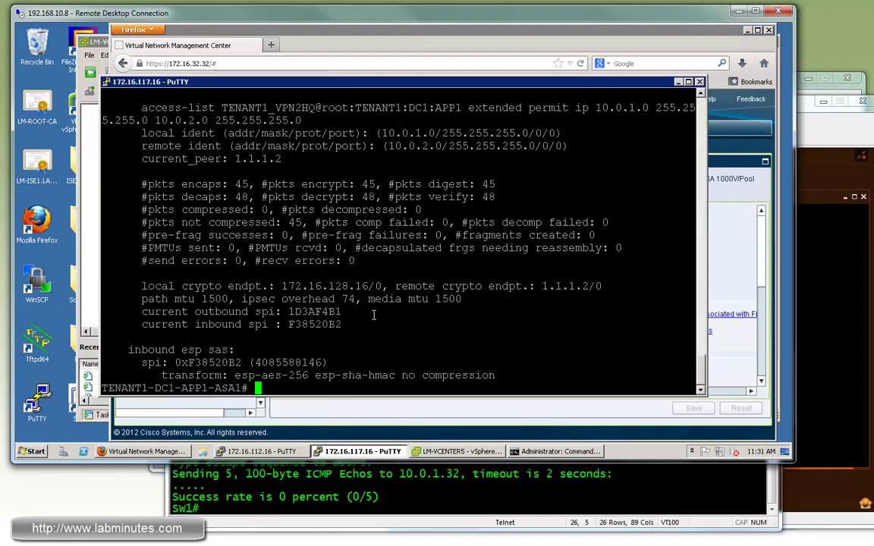
pyautogui.press('Return')
pyautogui.press('Return')
pyautogui.press('Return')
pyautogui.press('Return')
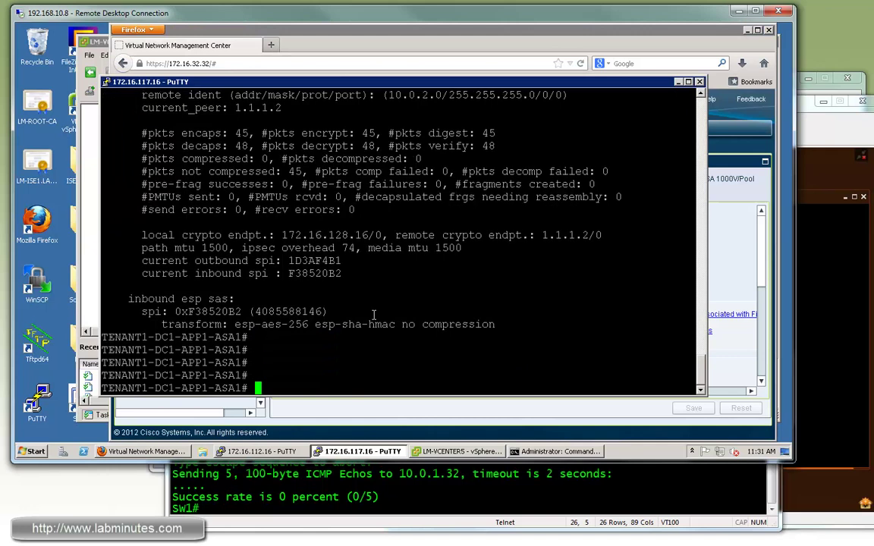
pyautogui.write('sh run crypto')
pyautogui.press('Return')
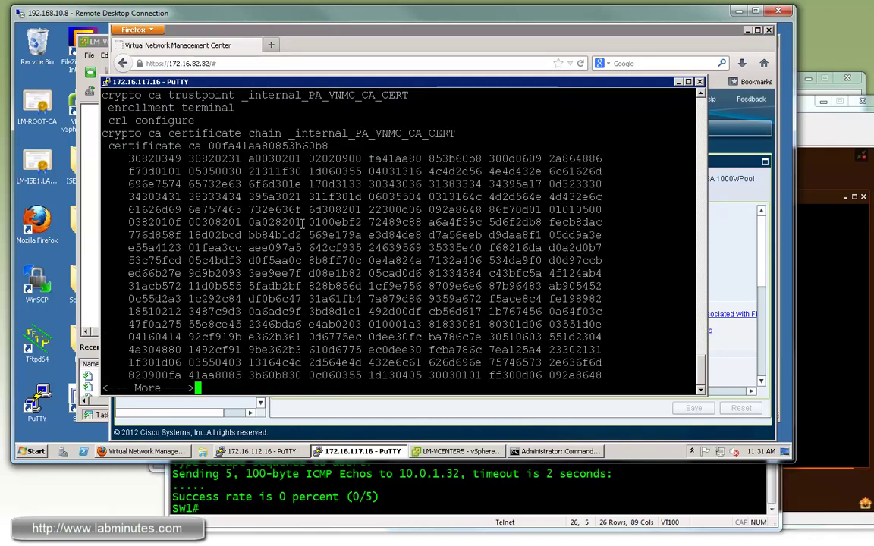
pyautogui.press('space')
# - Inspect the IPsec lifetime, trustpoint and IKEv1 policy 100 lines in the crypto output
pyautogui.scroll(10, 303, 250)
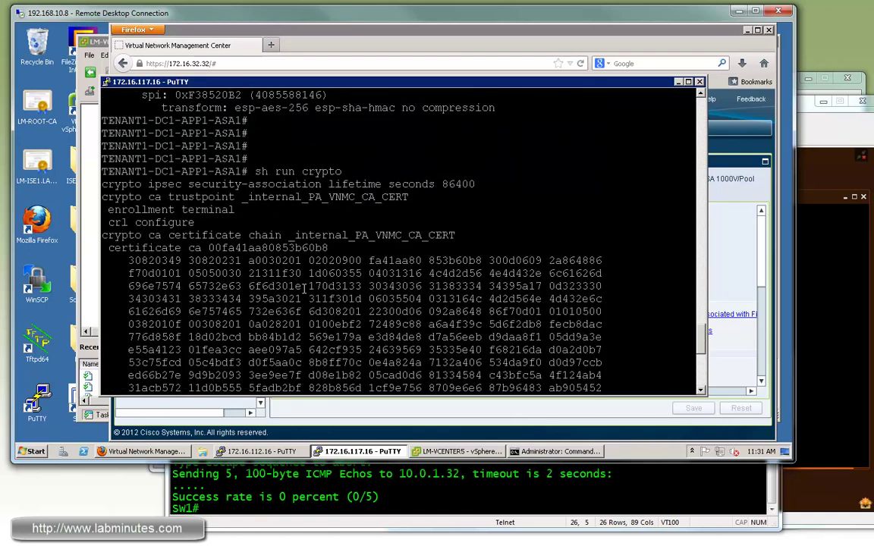
pyautogui.scroll(3, 303, 287)
pyautogui.scroll(-13, 318, 292)
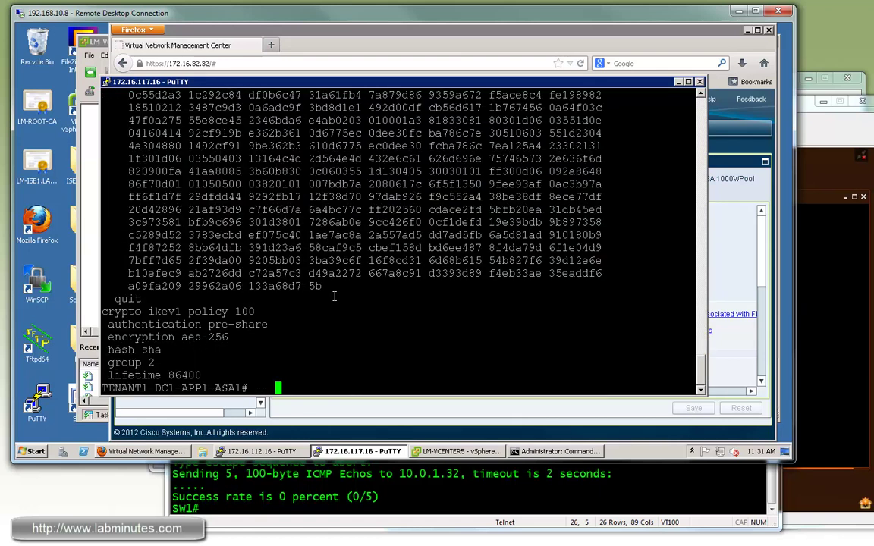
pyautogui.scroll(10, 334, 296)
pyautogui.moveTo(102, 184); pyautogui.dragTo(427, 227)
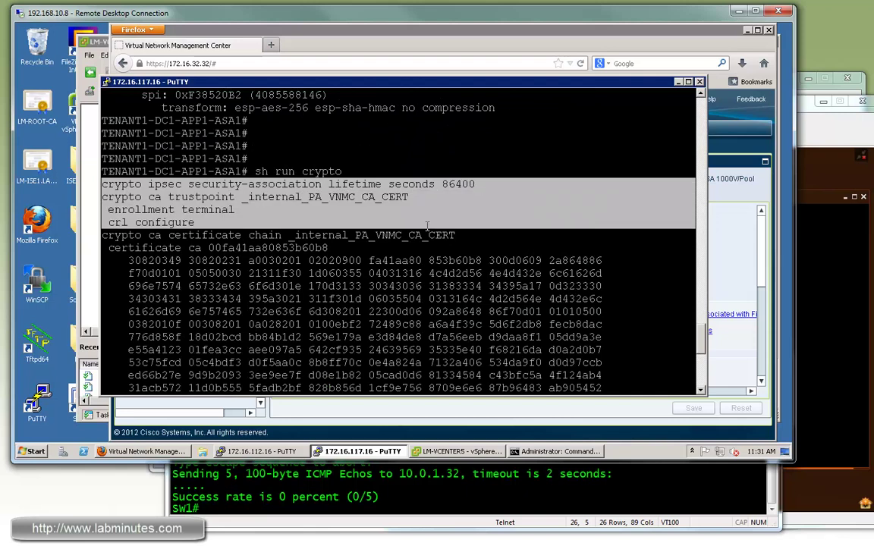
pyautogui.click(375, 199)
pyautogui.scroll(-10, 410, 281)
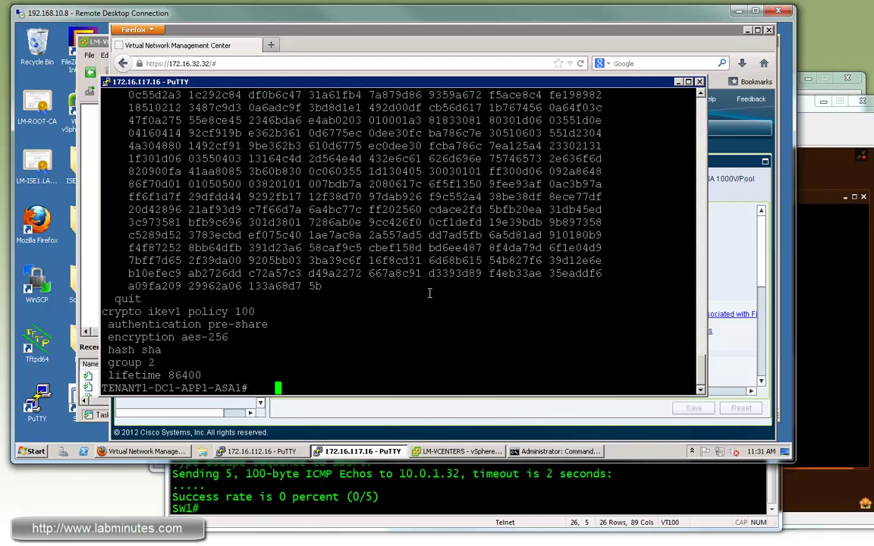
pyautogui.moveTo(114, 311)
pyautogui.mouseDown()
pyautogui.moveTo(225, 370)
pyautogui.moveTo(113, 334)
pyautogui.moveTo(102, 311)
pyautogui.mouseUp()
pyautogui.click(302, 319)
# - Recheck the IPsec SA lifetime and trustpoint lines in the crypto output
pyautogui.scroll(4, 302, 319)
pyautogui.scroll(4, 302, 319)
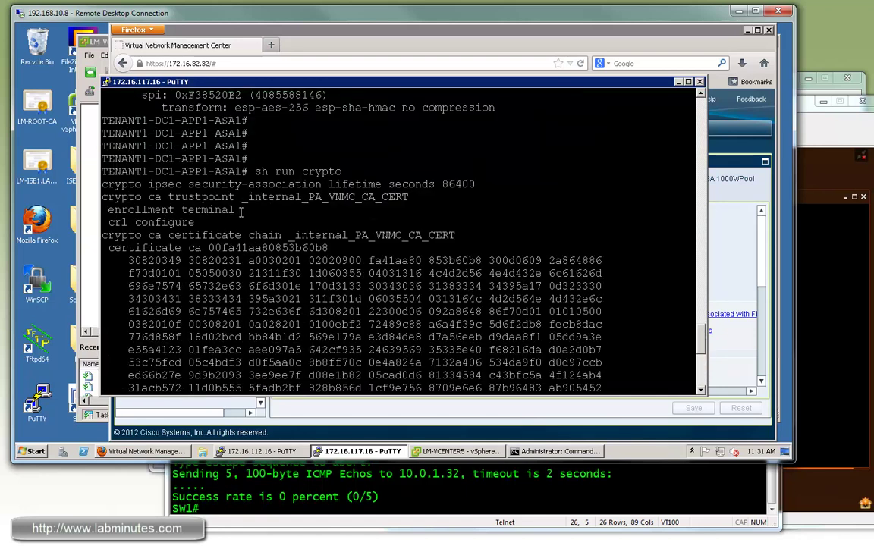
pyautogui.moveTo(141, 184); pyautogui.dragTo(282, 197)
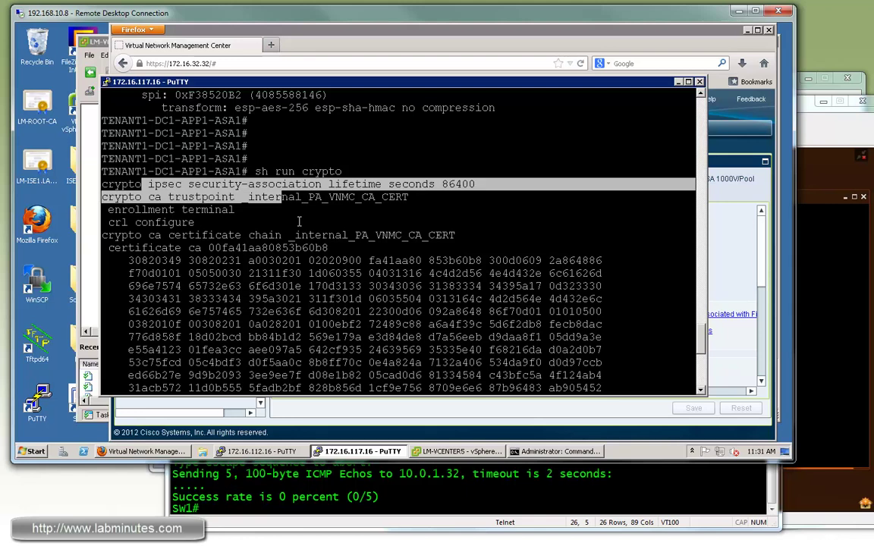
pyautogui.moveTo(303, 221); pyautogui.dragTo(102, 183)
pyautogui.scroll(-10, 407, 301)
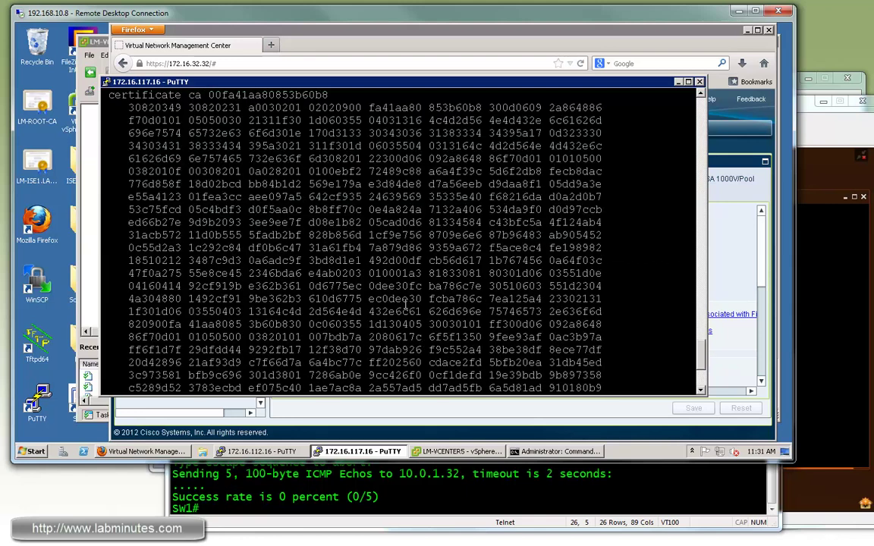
pyautogui.click(424, 46)
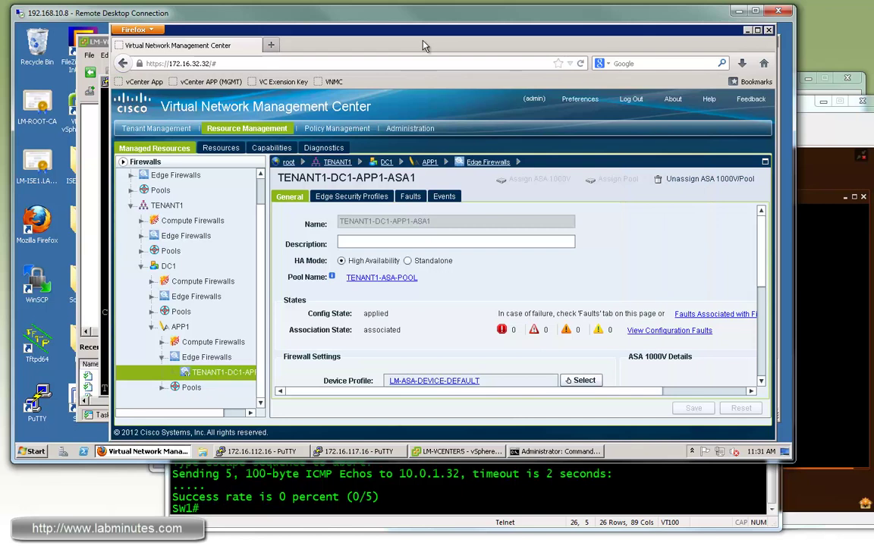